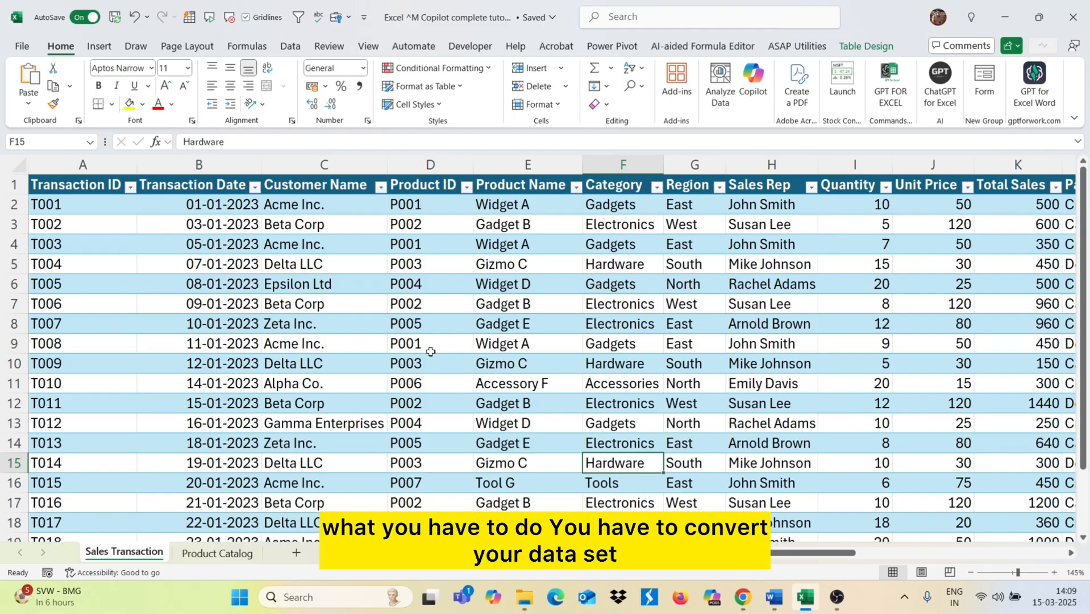
# Examine the columns of the Sales Transaction table through Payment Method and those of the Product Catalog table.
pyautogui.click(347, 382)
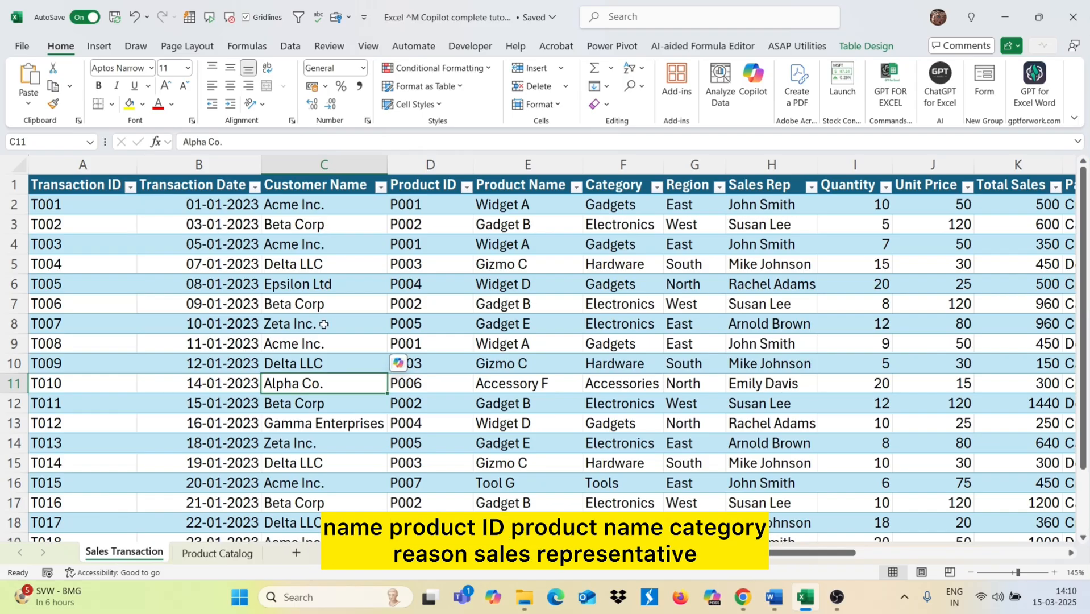
pyautogui.hscroll(3, 834, 315)
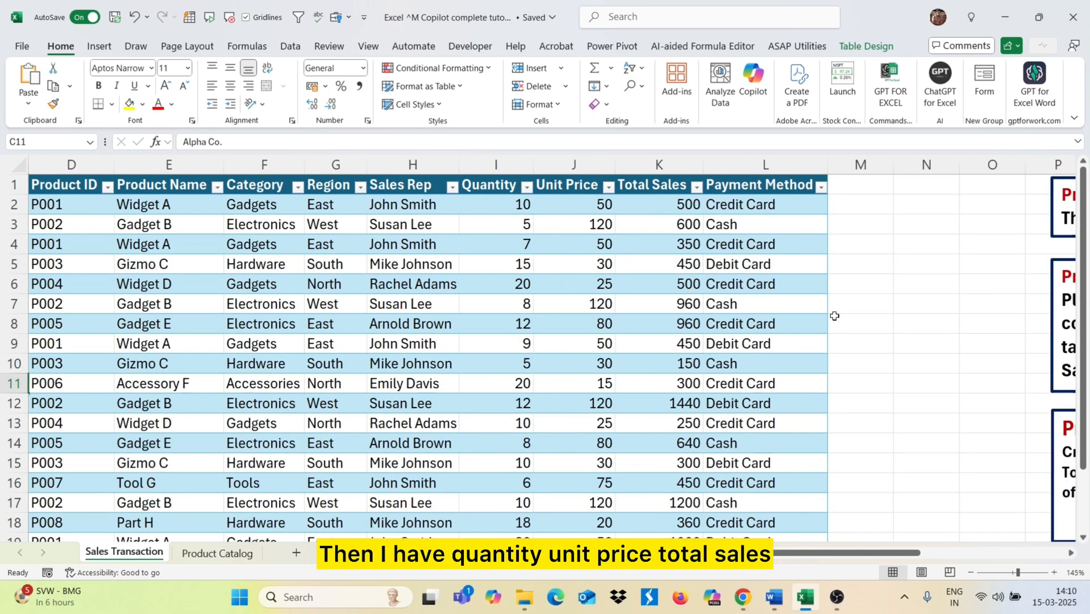
pyautogui.hscroll(-1, 530, 260)
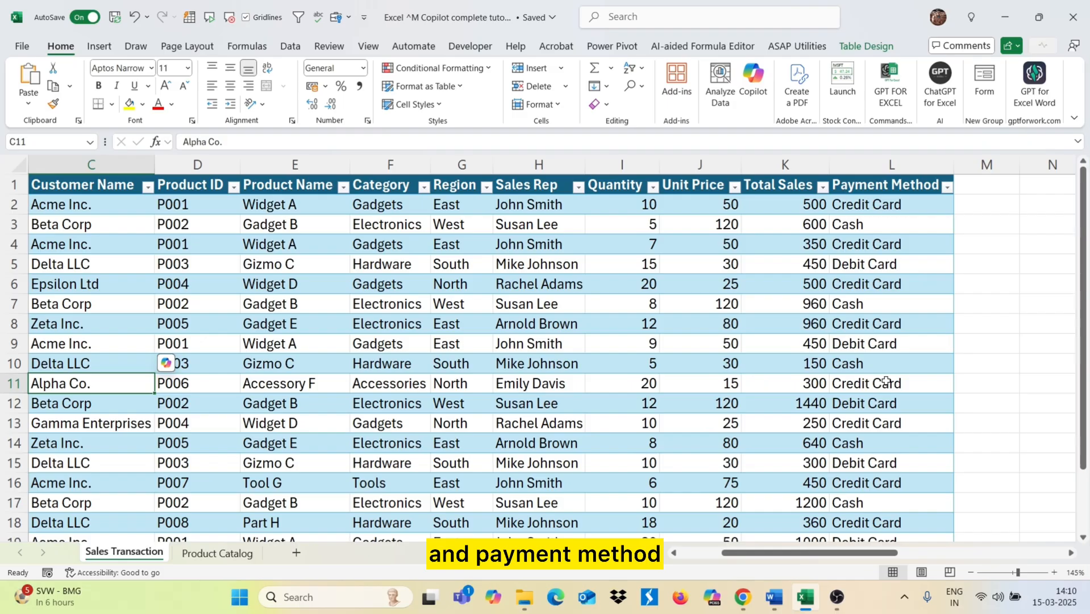
pyautogui.hscroll(-2, 353, 377)
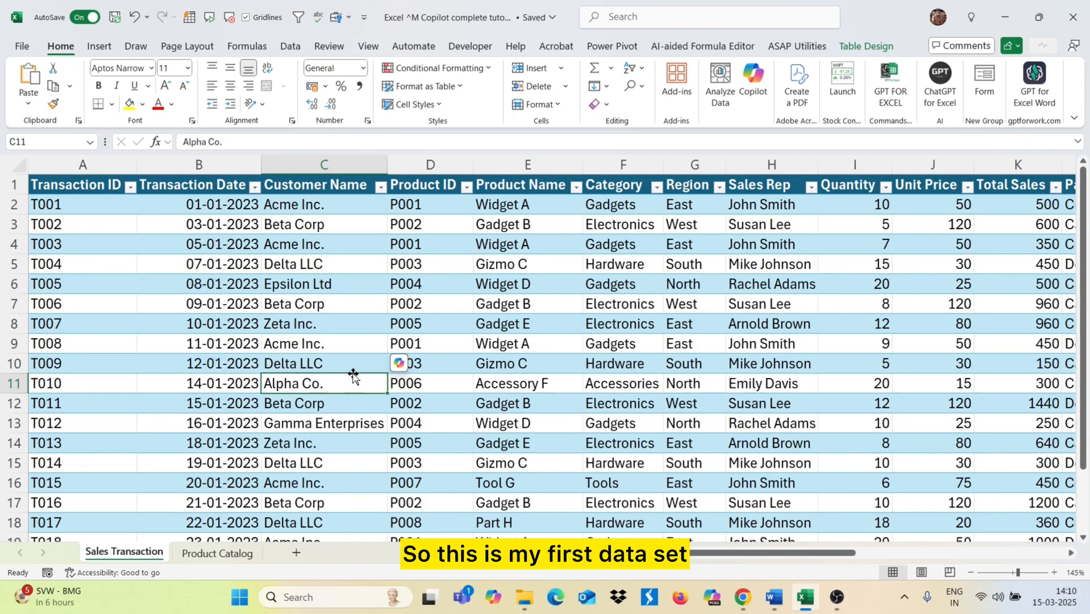
pyautogui.click(206, 553)
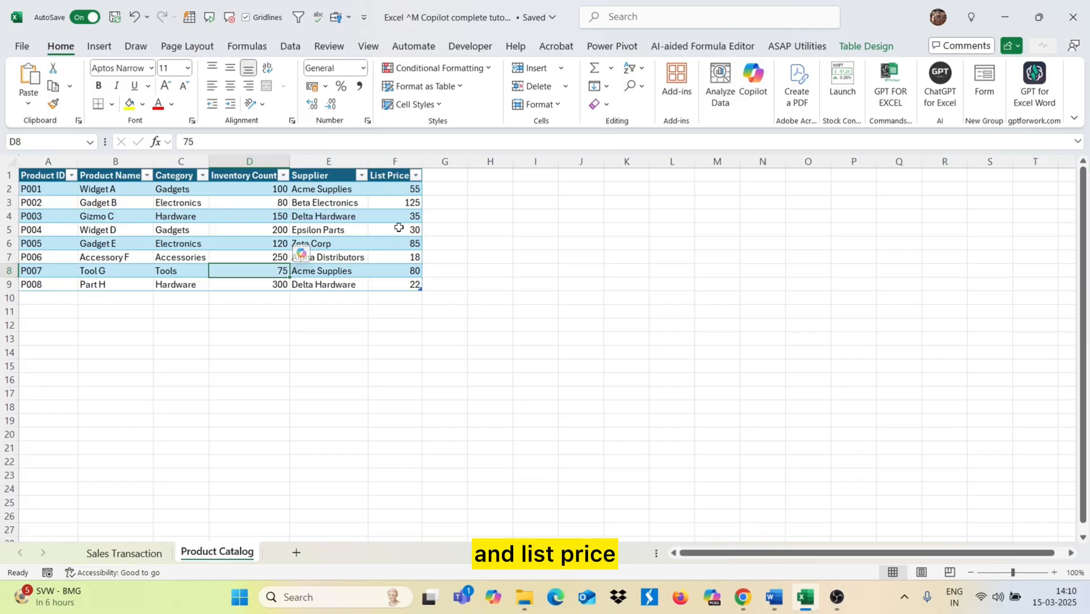
pyautogui.click(112, 554)
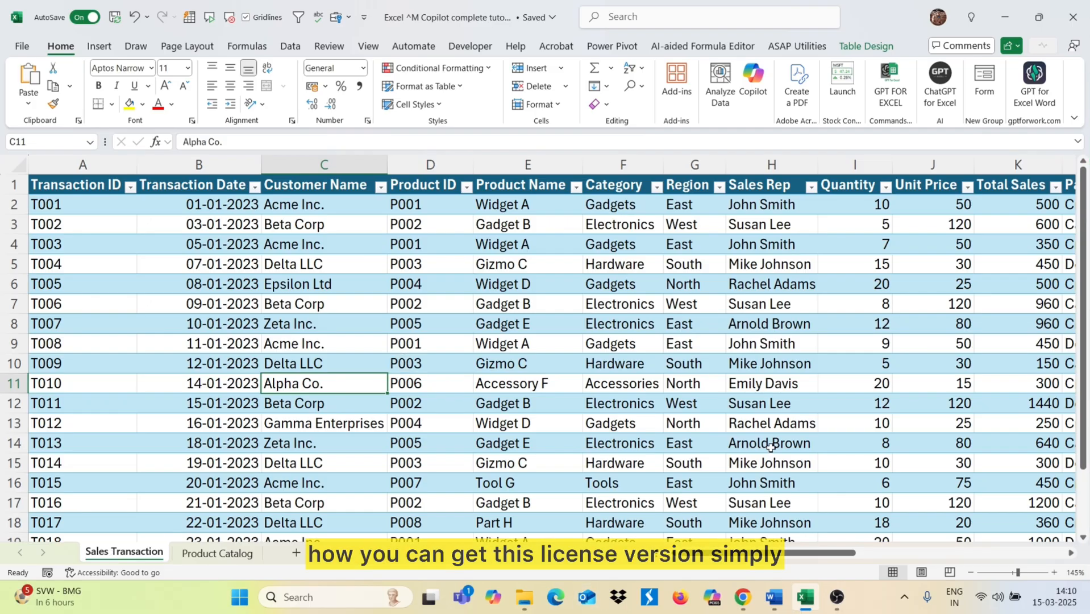
# Switch to Chrome and search Google in a new tab for "copilot pro plan and pricing for individual users".
pyautogui.click(738, 597)
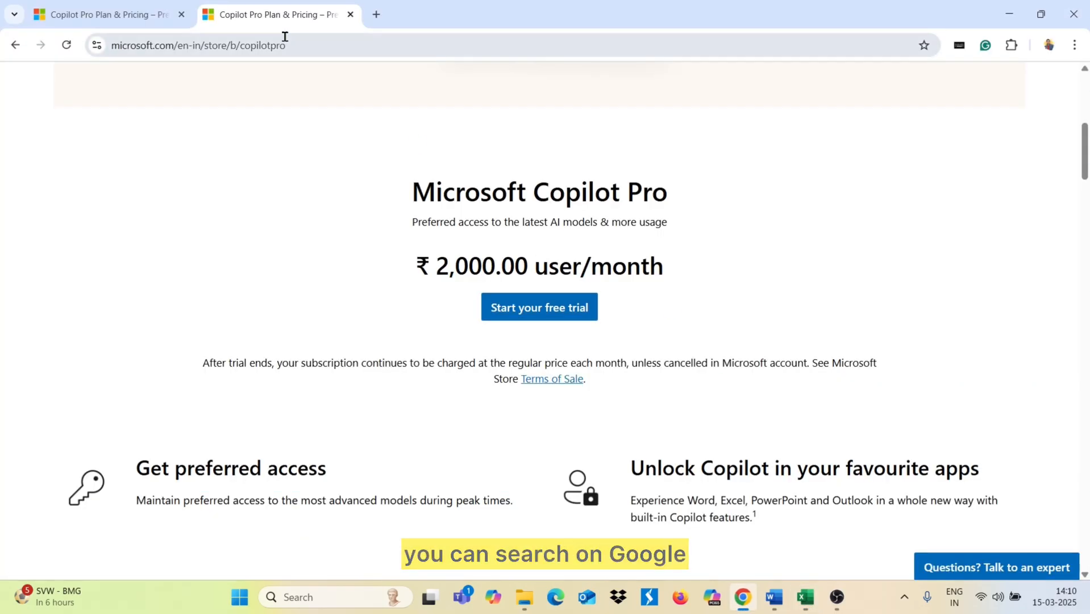
pyautogui.click(376, 14)
pyautogui.click(305, 44)
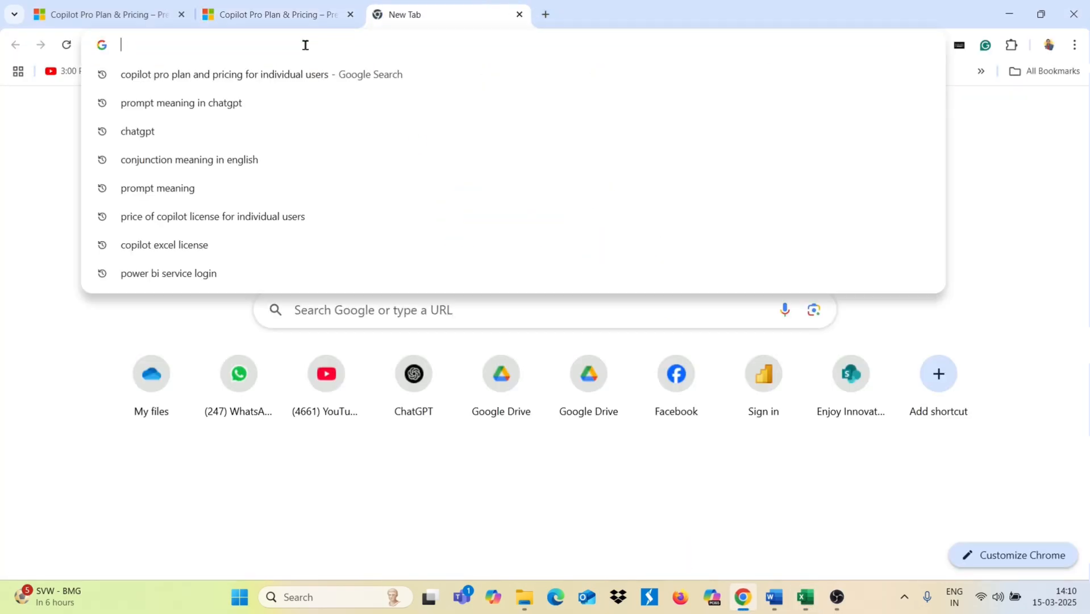
pyautogui.write('co')
pyautogui.press('Right')
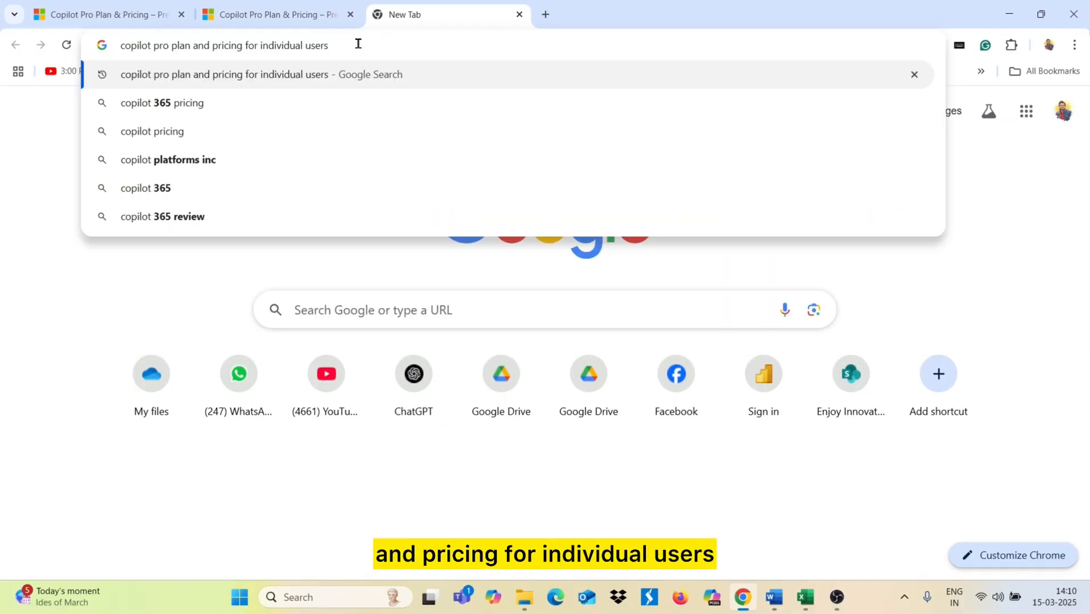
pyautogui.press('Return')
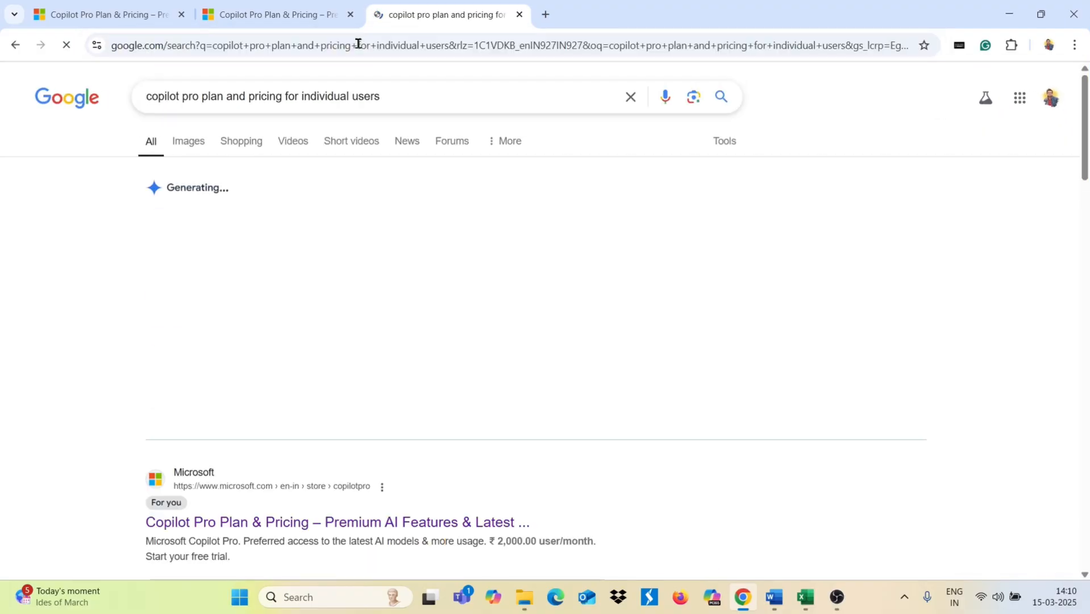
# Open Microsoft's Copilot Pro Plan & Pricing search result and view the Microsoft Copilot Pro subscription price.
pyautogui.scroll(-4, 317, 338)
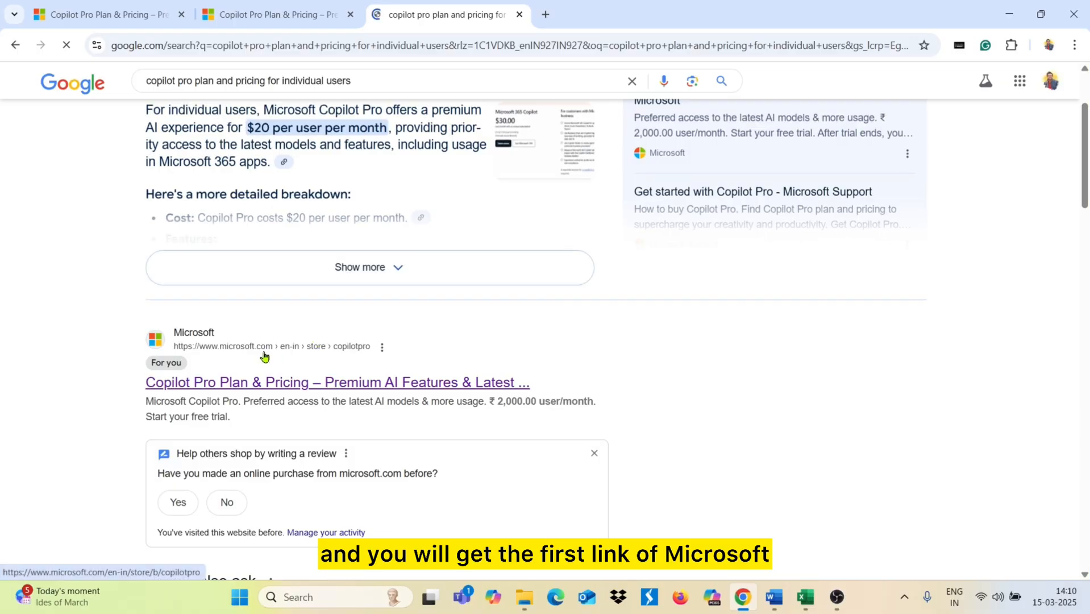
pyautogui.click(240, 391)
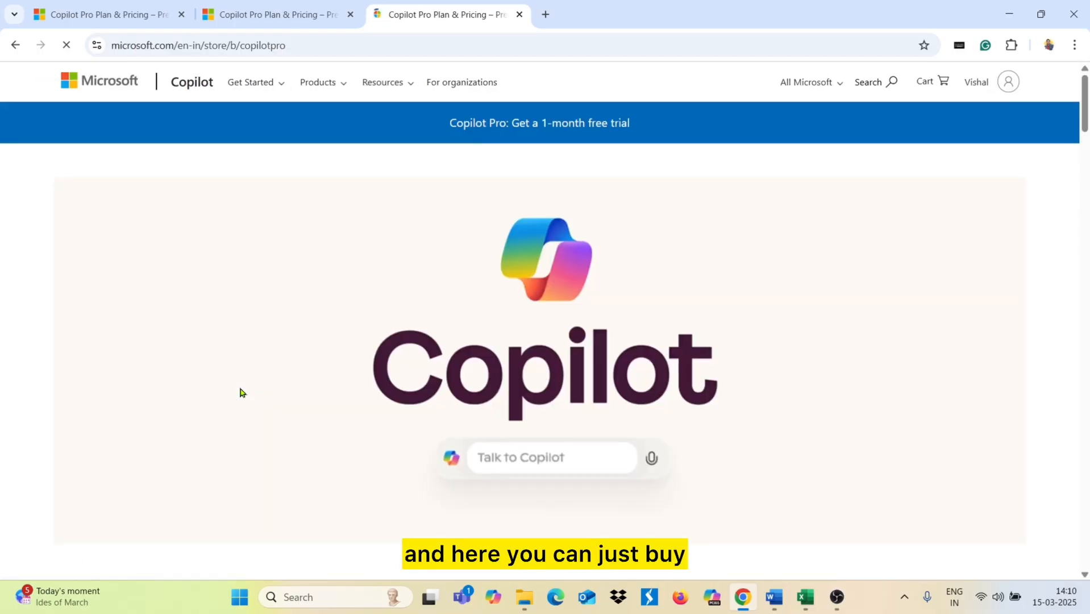
pyautogui.scroll(-4, 240, 392)
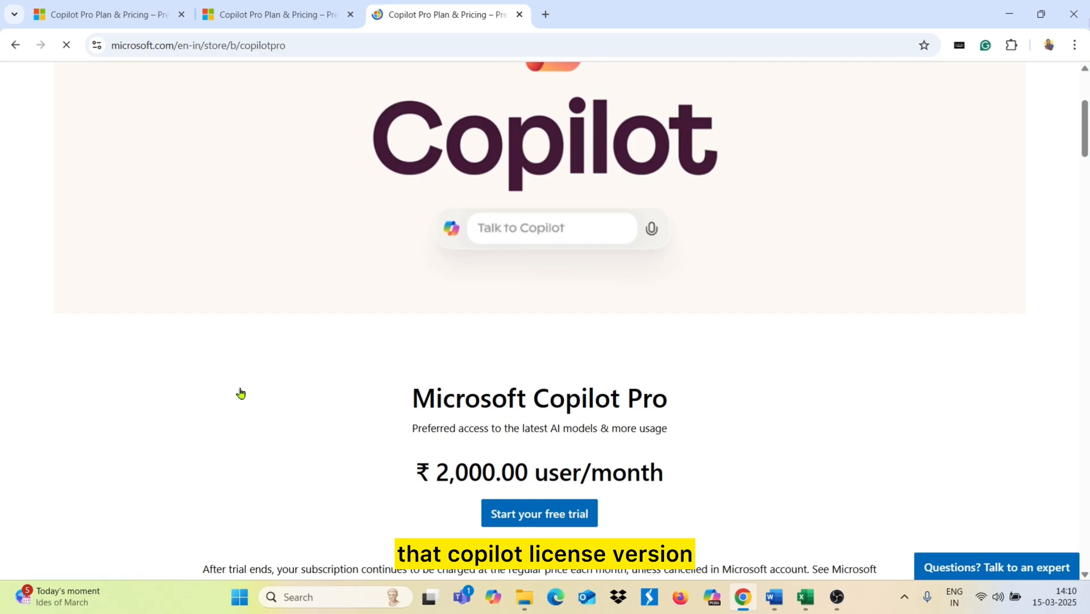
pyautogui.scroll(-2, 526, 400)
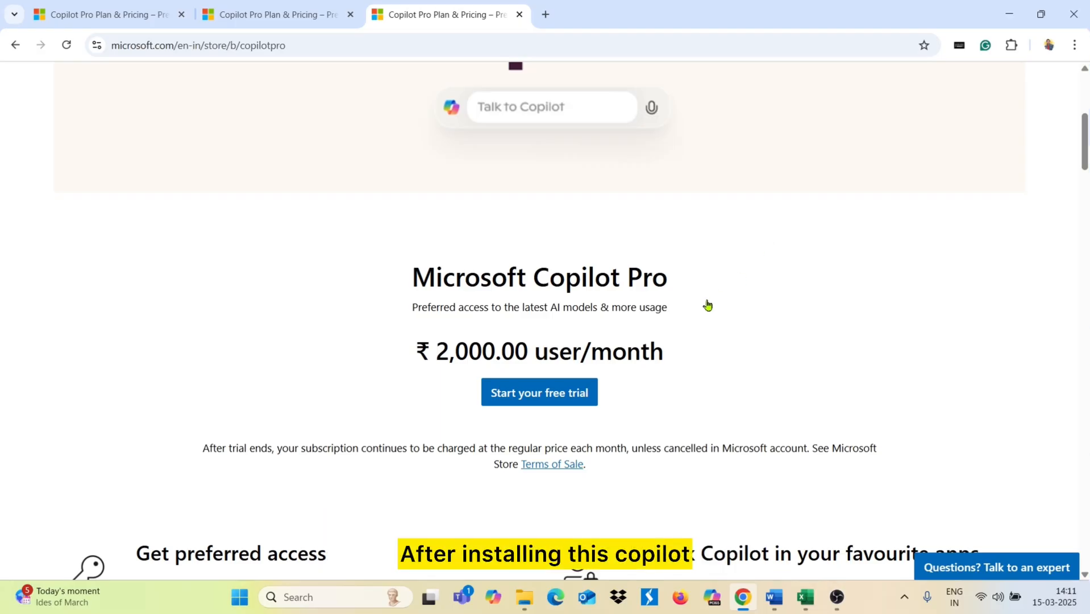
# Switch back to Excel and check the tables on the Product Catalog and Sales Transaction sheets.
pyautogui.click(805, 597)
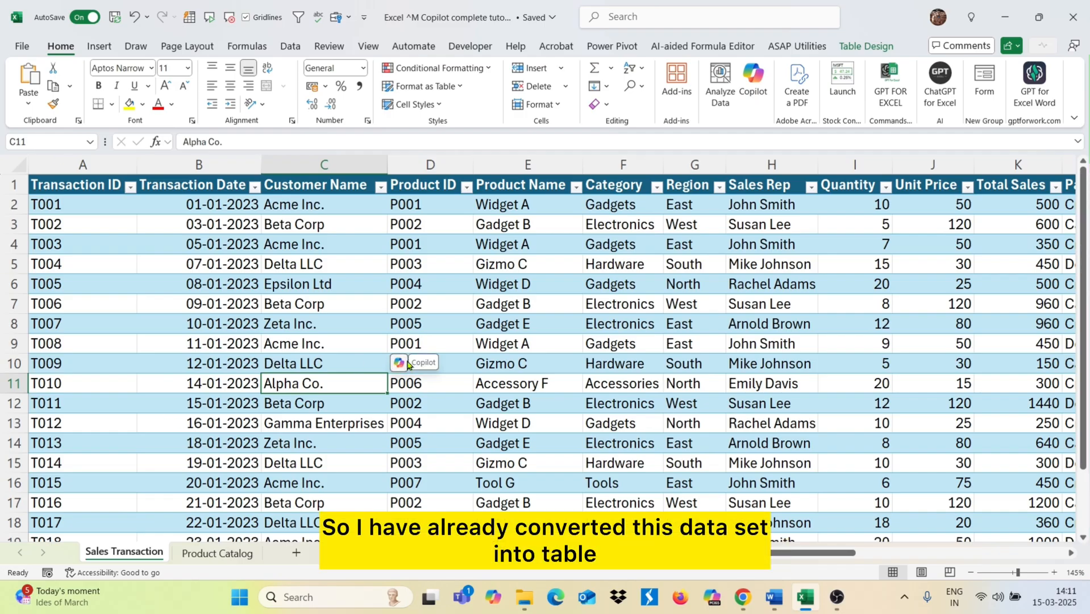
pyautogui.click(233, 553)
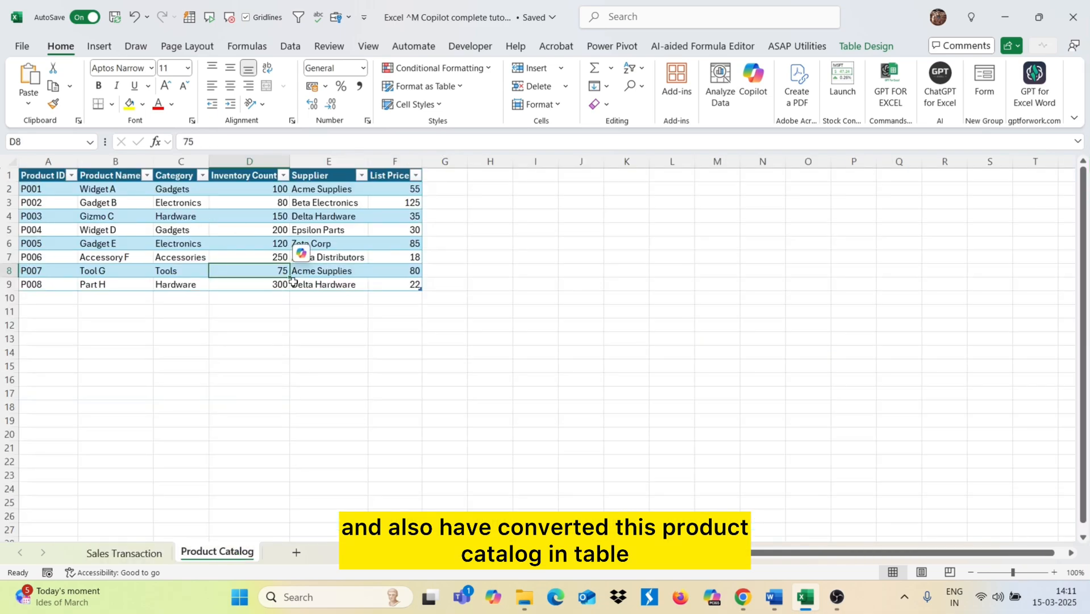
pyautogui.click(159, 552)
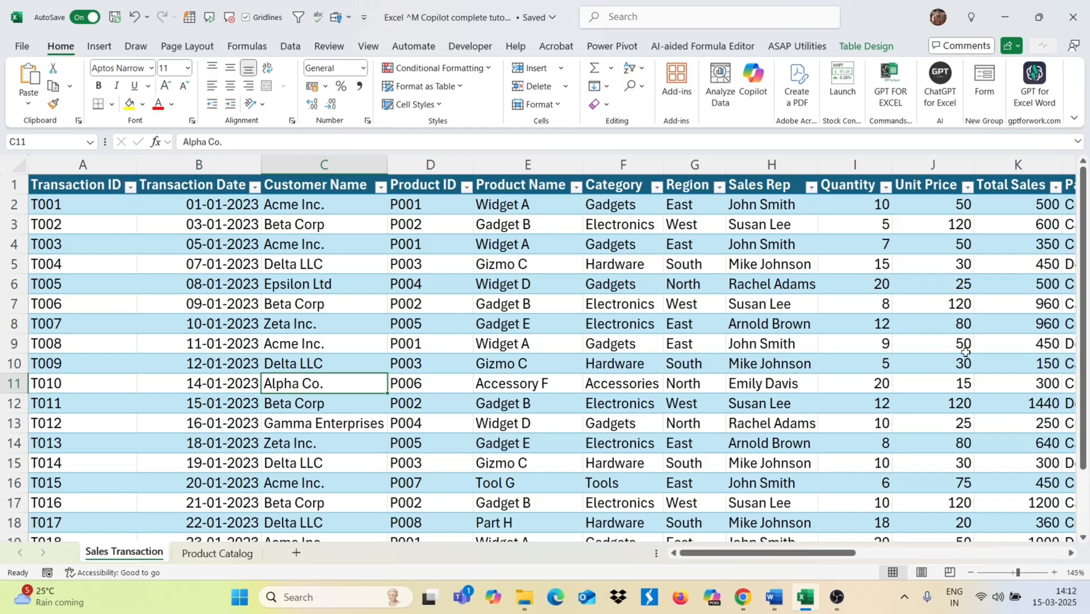
# Read the Prompt Meaning note and the four prompt boxes beside the Sales Transaction table.
pyautogui.hscroll(3, 966, 353)
pyautogui.hscroll(6, 966, 353)
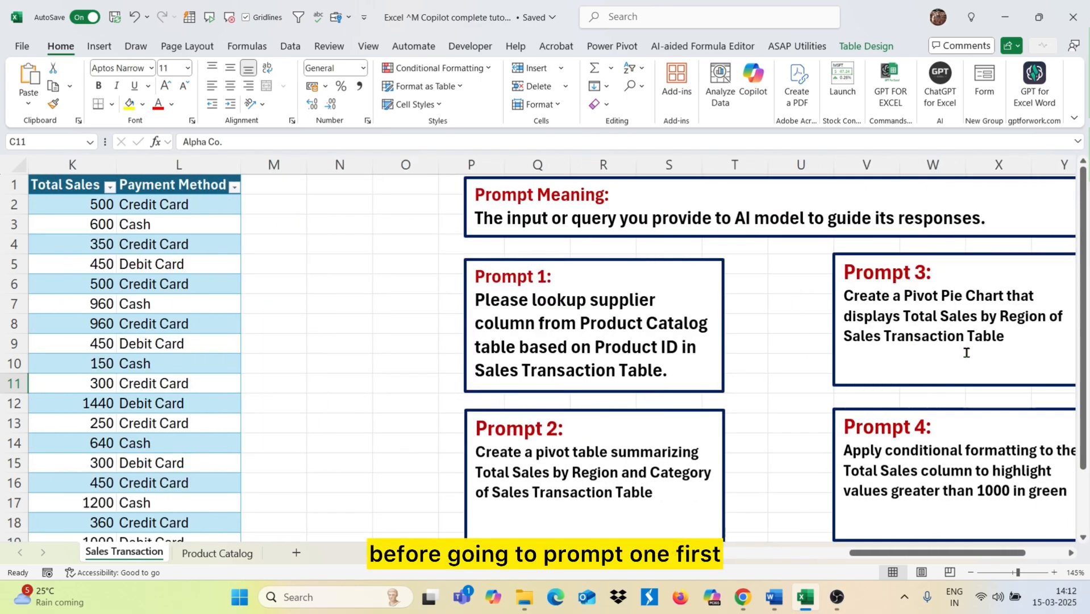
pyautogui.hscroll(1, 663, 361)
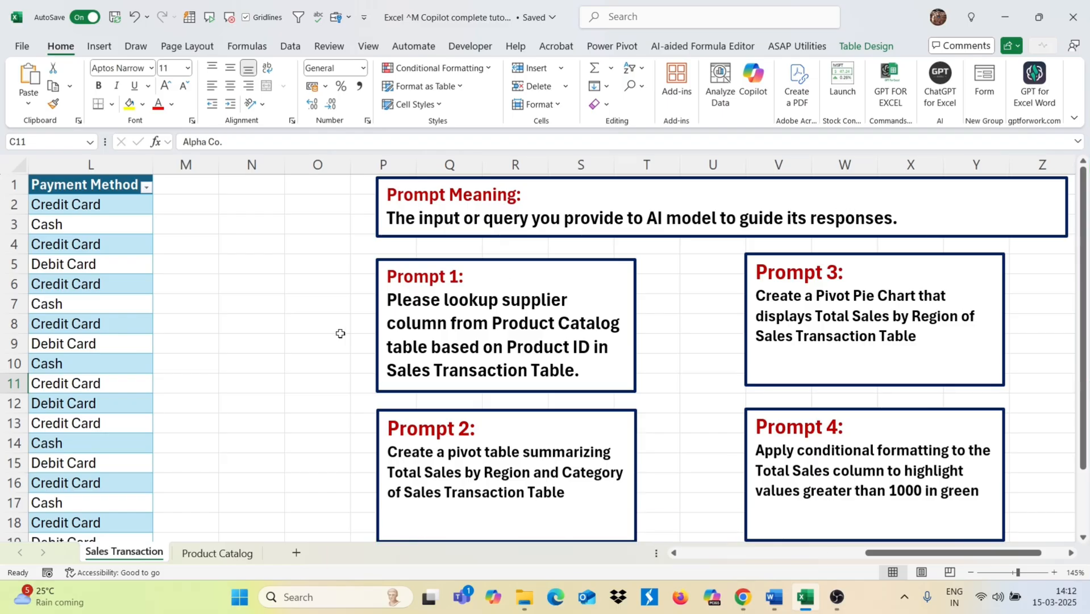
pyautogui.hscroll(-6, 340, 334)
pyautogui.hscroll(-5, 339, 334)
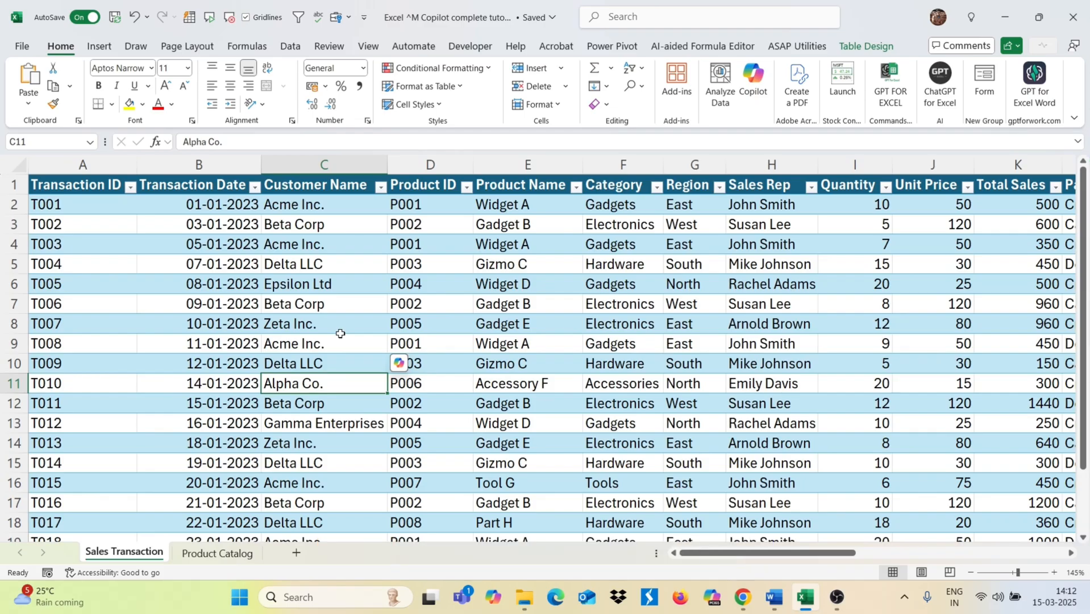
# Open the Copilot pane and review the Prompt 1 text box on the Sales Transaction sheet.
pyautogui.click(754, 88)
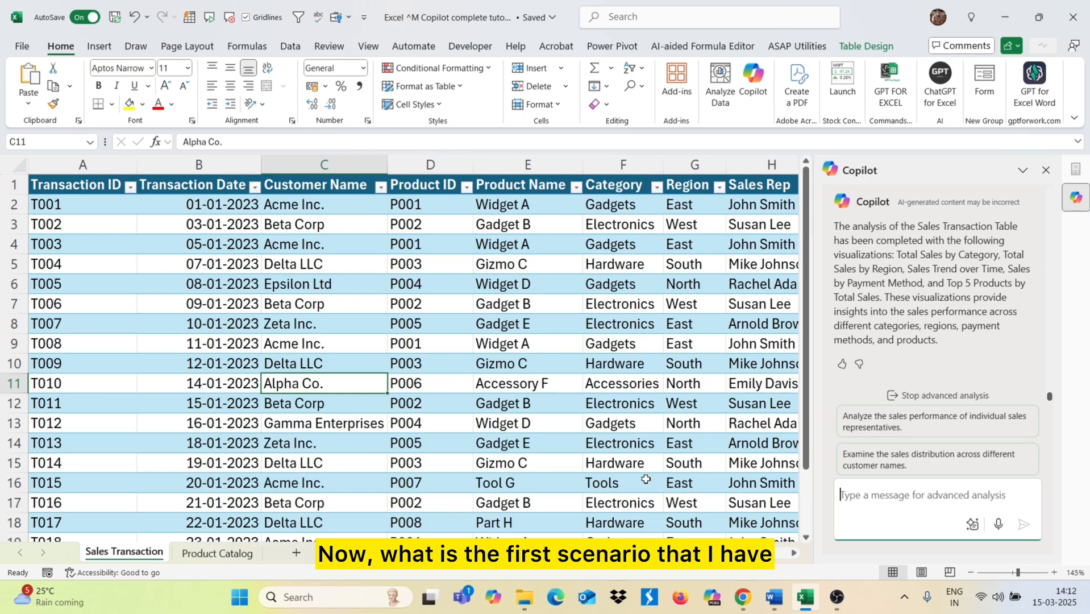
pyautogui.hscroll(8, 647, 479)
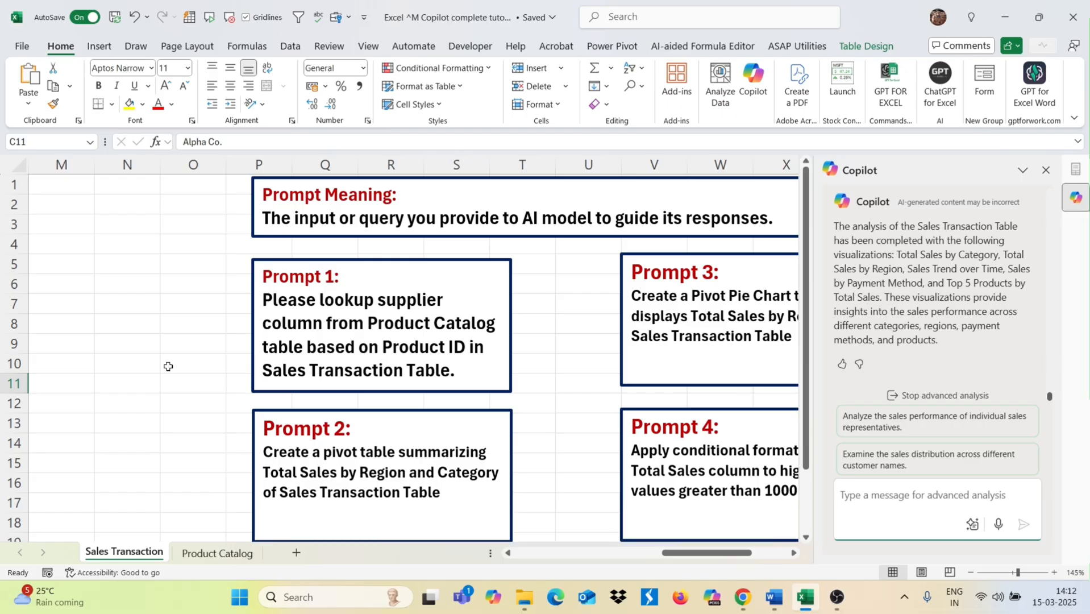
pyautogui.hscroll(-6, 95, 332)
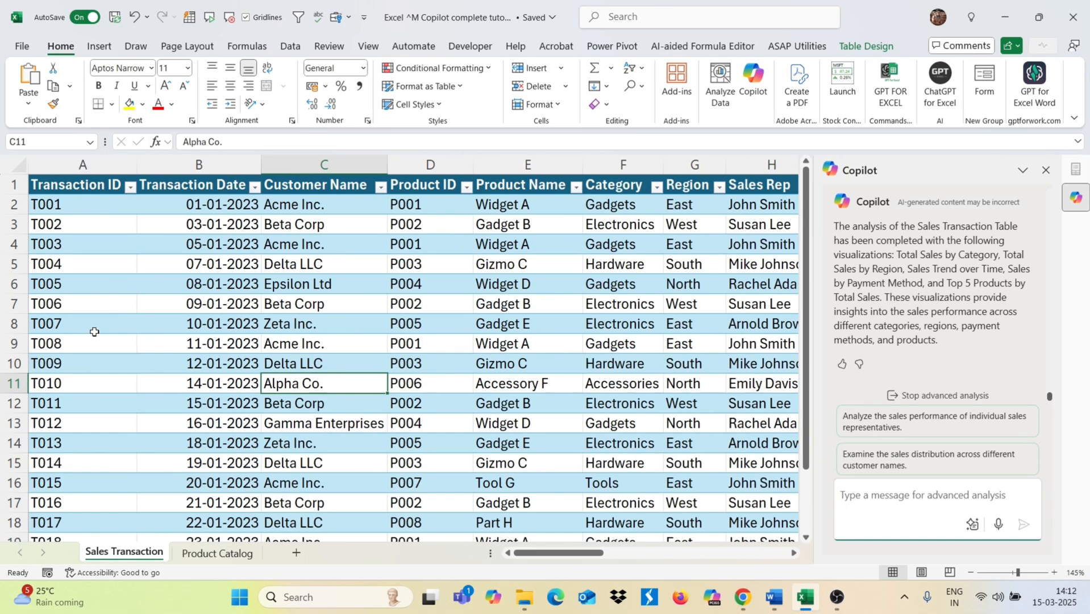
# Check the table names assigned to the Sales Transaction and Product Catalog tables in their design properties.
pyautogui.click(74, 184)
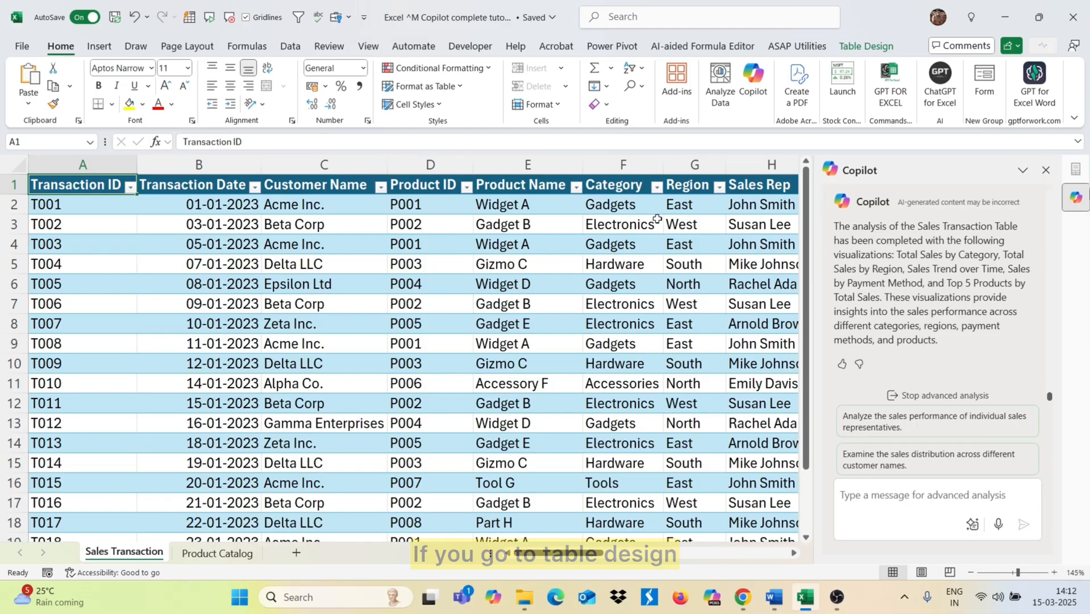
pyautogui.click(866, 45)
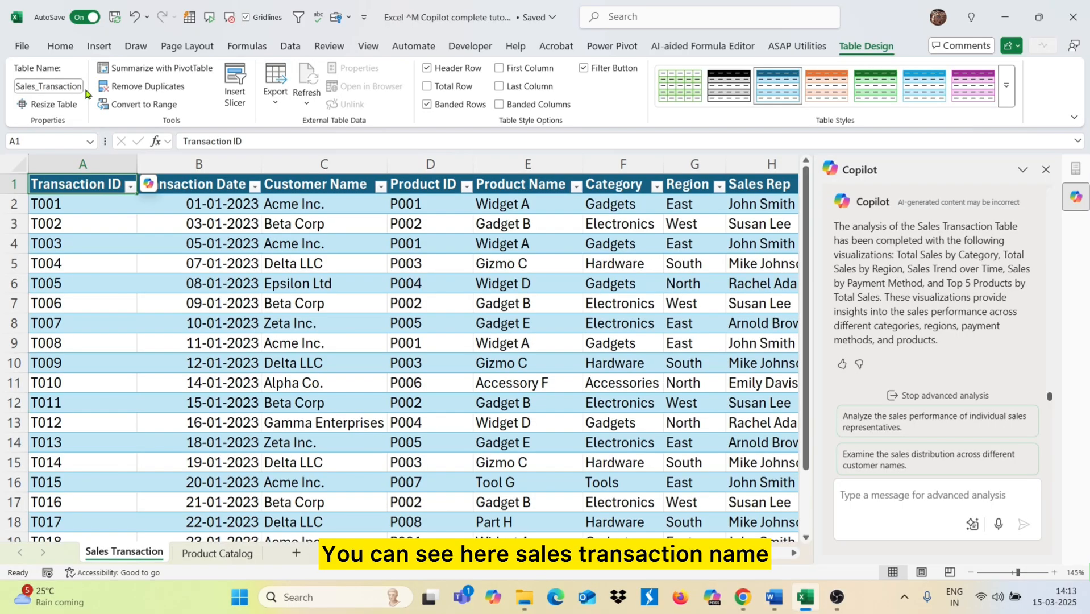
pyautogui.click(216, 553)
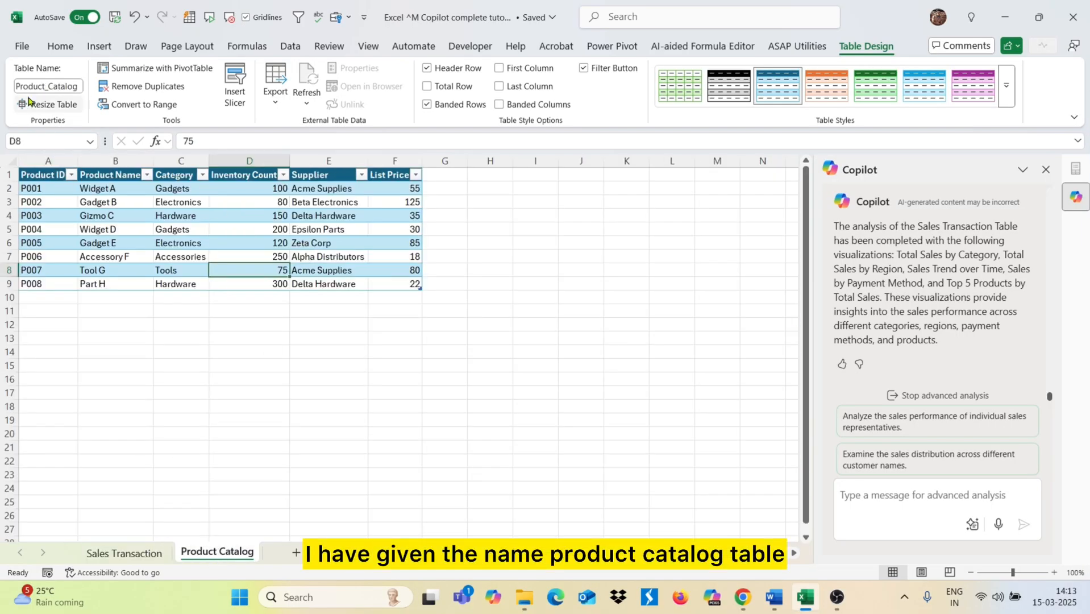
pyautogui.click(109, 552)
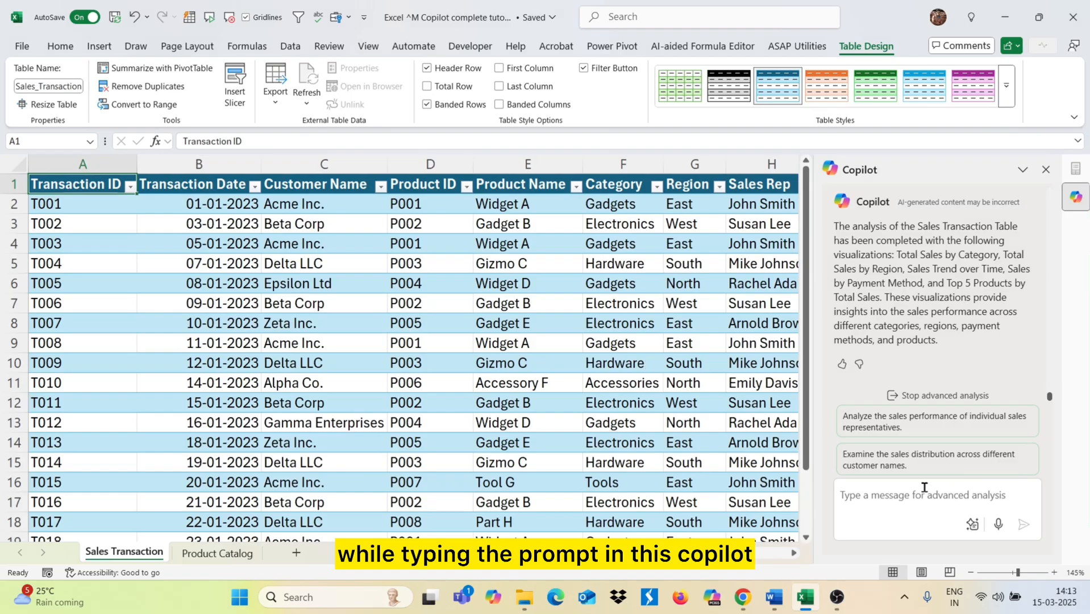
# Reread Prompt 1 and select the Product ID column on both the Sales Transaction and Product Catalog sheets.
pyautogui.hscroll(6, 664, 400)
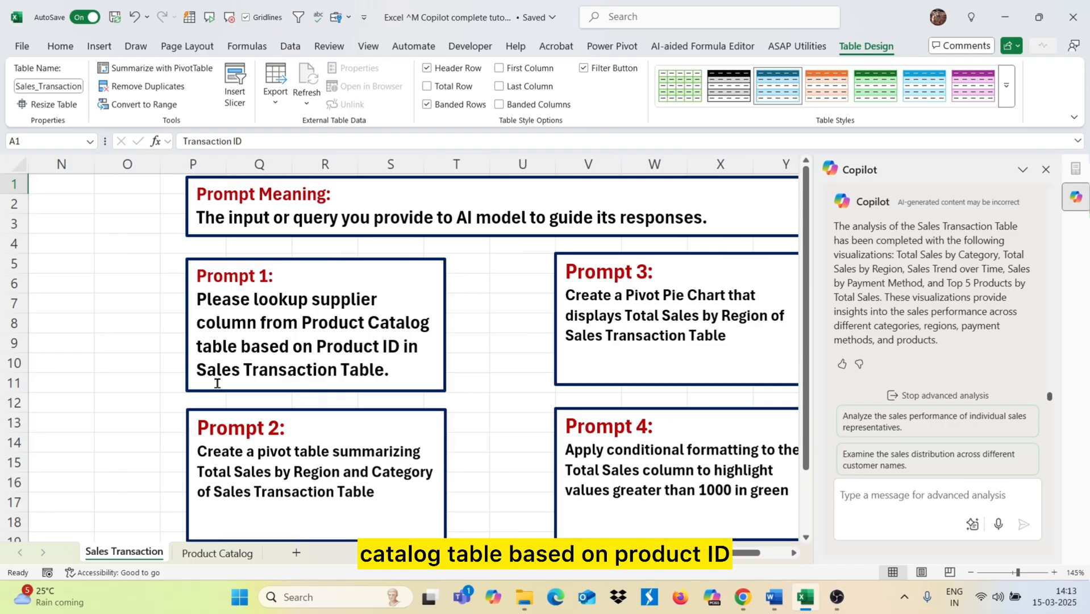
pyautogui.hscroll(-6, 160, 390)
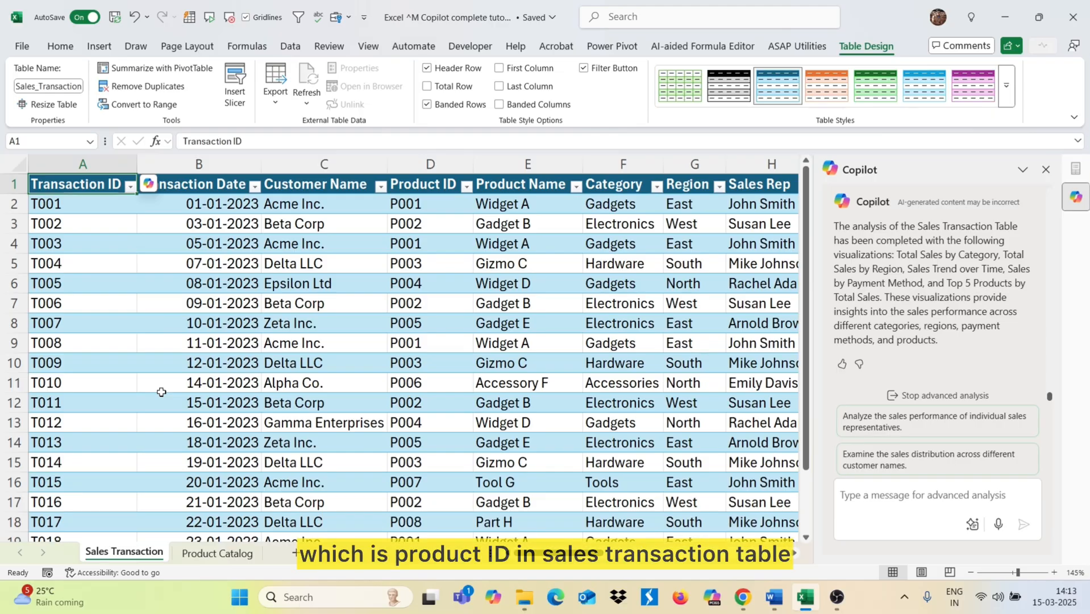
pyautogui.click(438, 157)
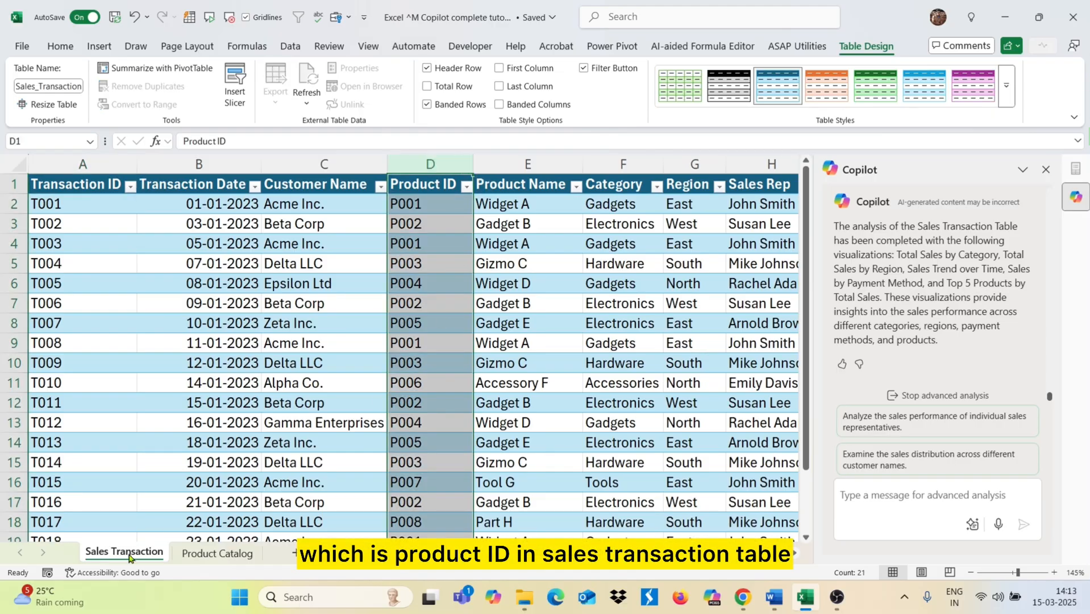
pyautogui.click(201, 561)
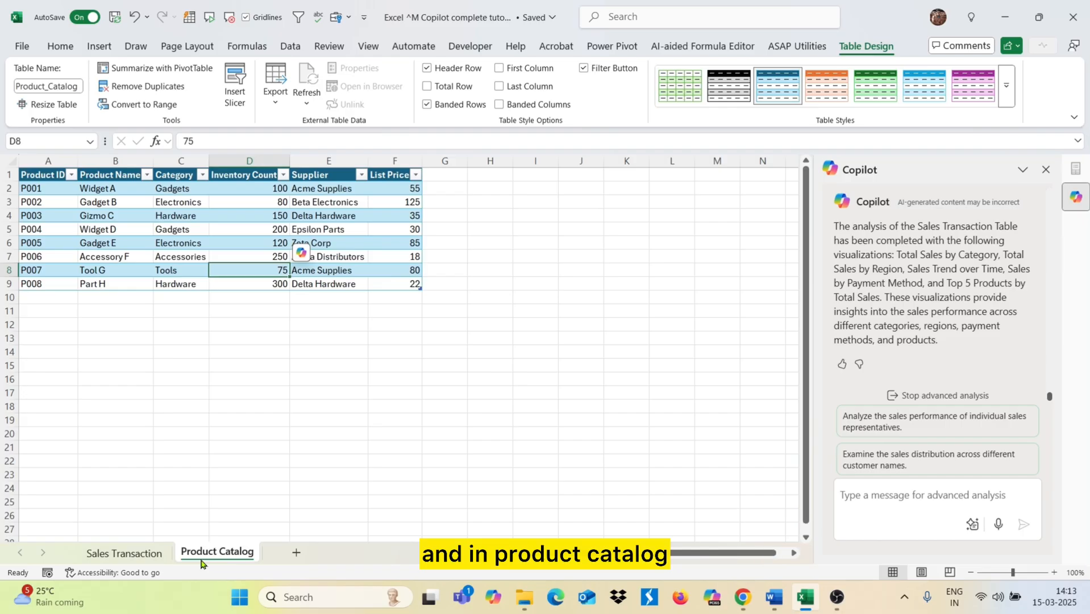
pyautogui.click(54, 158)
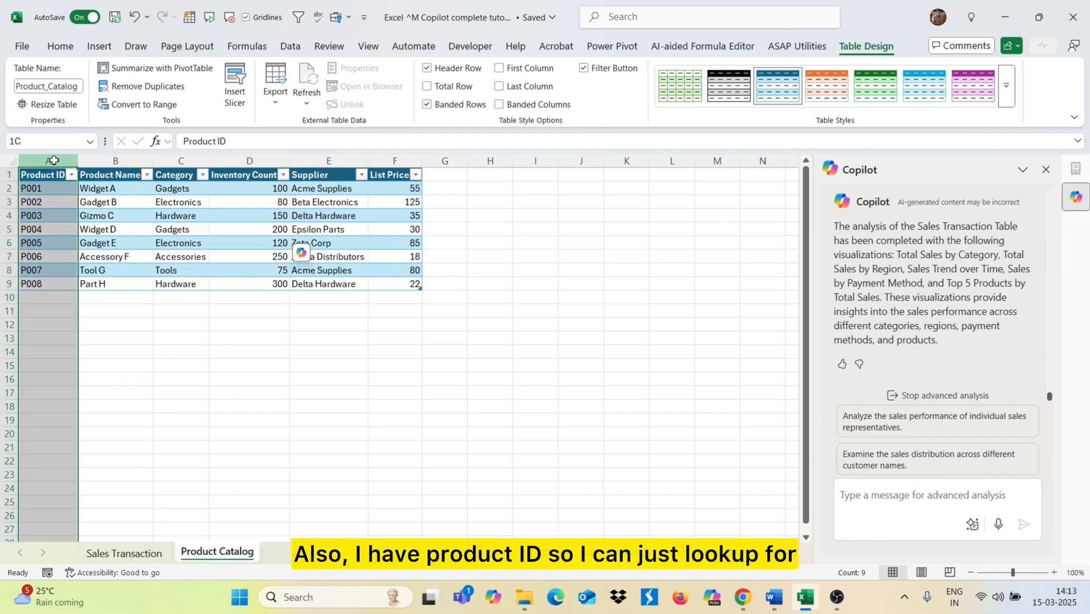
pyautogui.click(144, 547)
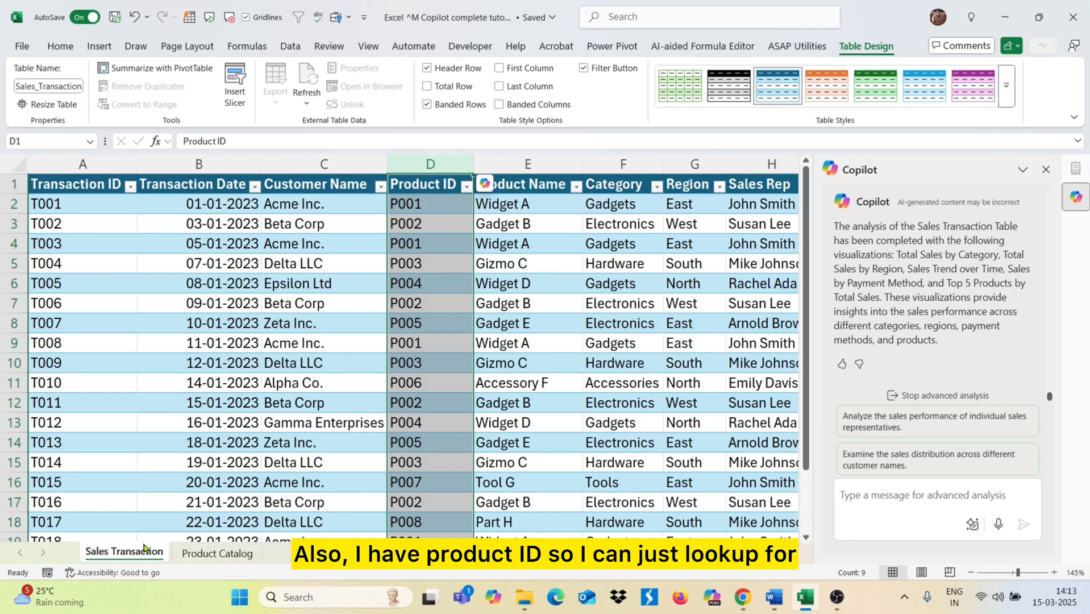
# Select the Supplier column on the Product Catalog sheet.
pyautogui.scroll(3, 510, 415)
pyautogui.click(223, 557)
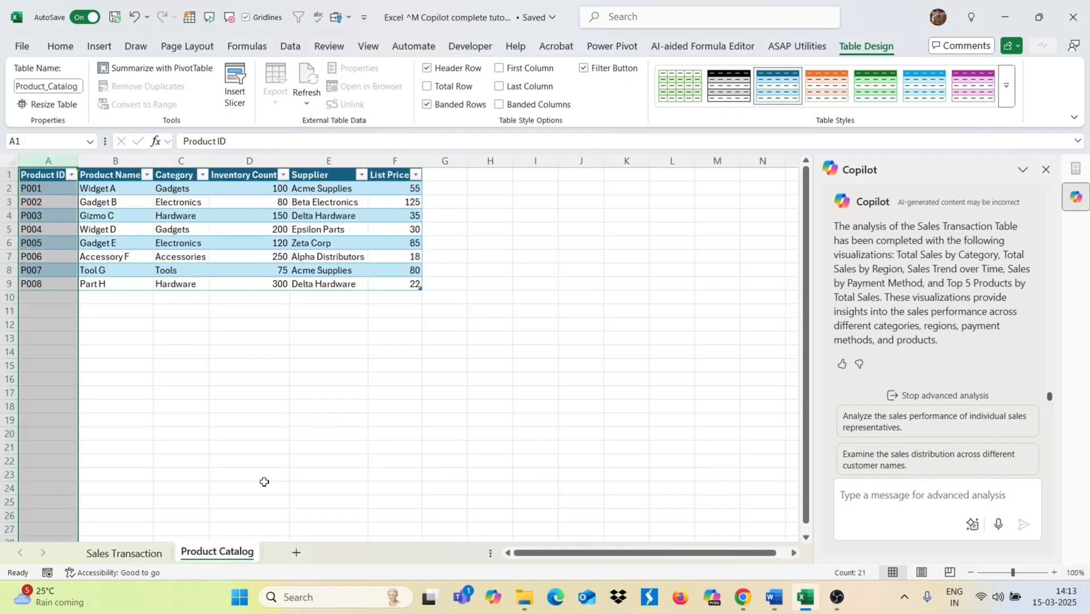
pyautogui.click(343, 173)
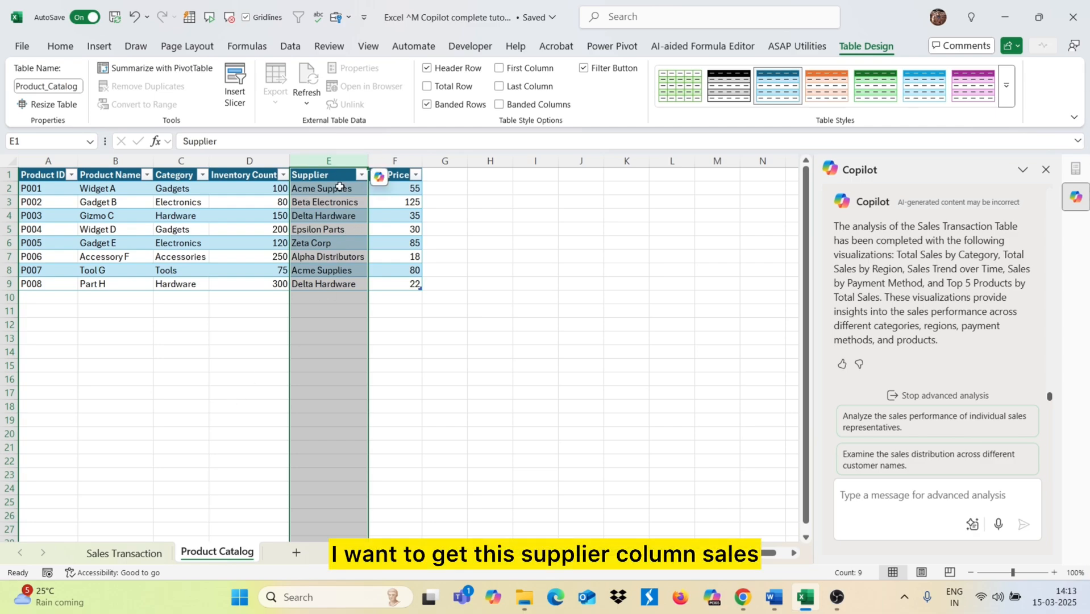
# Copy the Prompt 1 text about looking up Supplier by Product ID from the Sales Transaction sheet into the Copilot message box.
pyautogui.click(124, 553)
pyautogui.scroll(3, 479, 402)
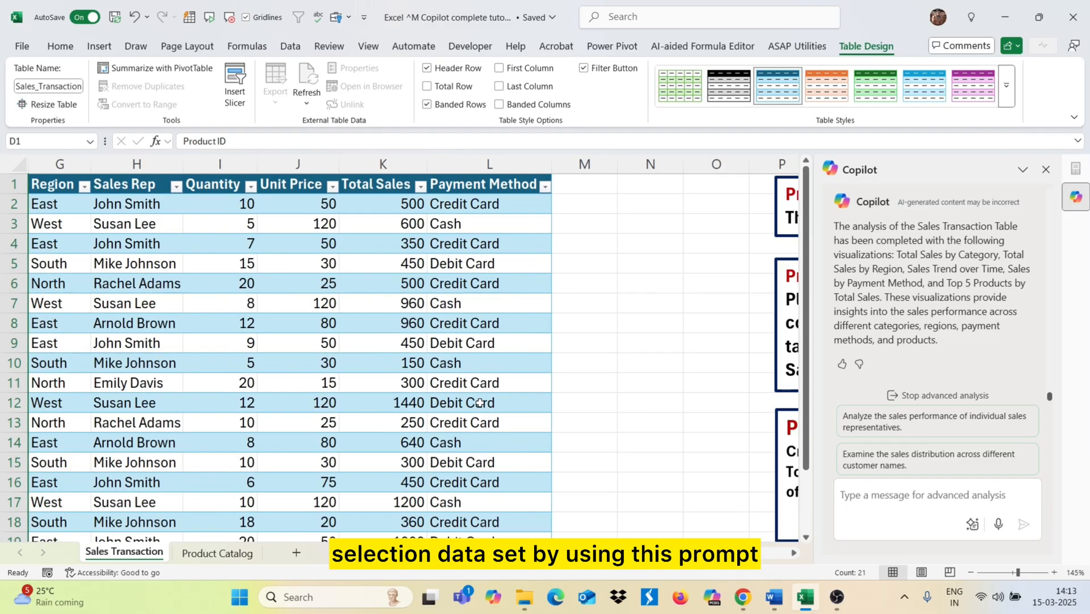
pyautogui.hscroll(5, 479, 402)
pyautogui.click(583, 370)
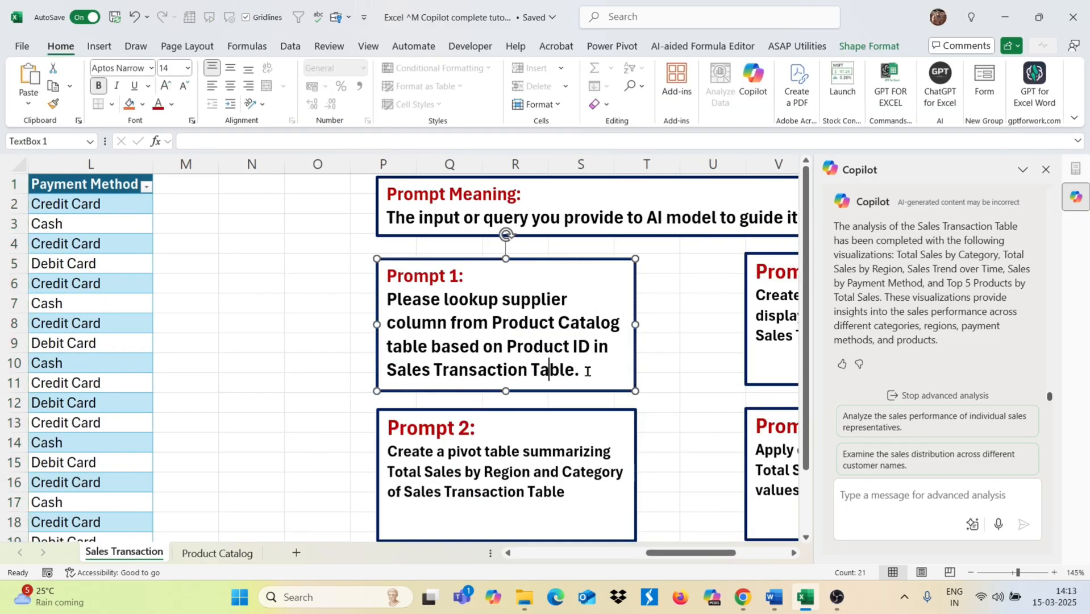
pyautogui.moveTo(583, 370); pyautogui.dragTo(390, 302)
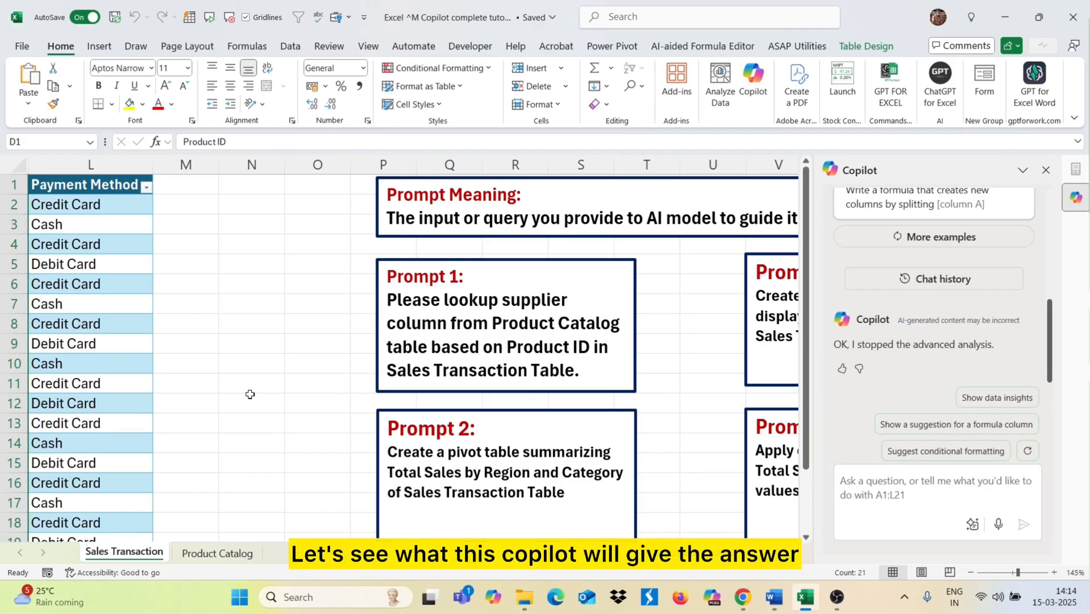
pyautogui.moveTo(581, 369); pyautogui.dragTo(384, 309)
pyautogui.hotkey('ctrl', 'c')
pyautogui.click(873, 490)
pyautogui.hotkey('ctrl', 'v')
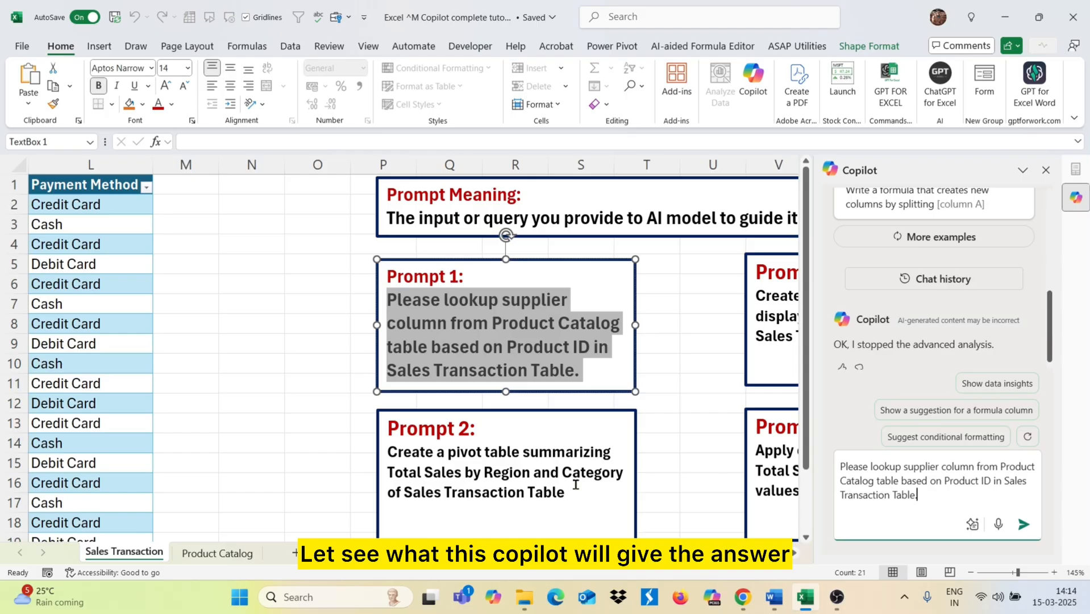
# Select cell C8 inside the Sales Transaction table and send the Supplier lookup prompt to Copilot.
pyautogui.click(106, 379)
pyautogui.hscroll(-5, 106, 379)
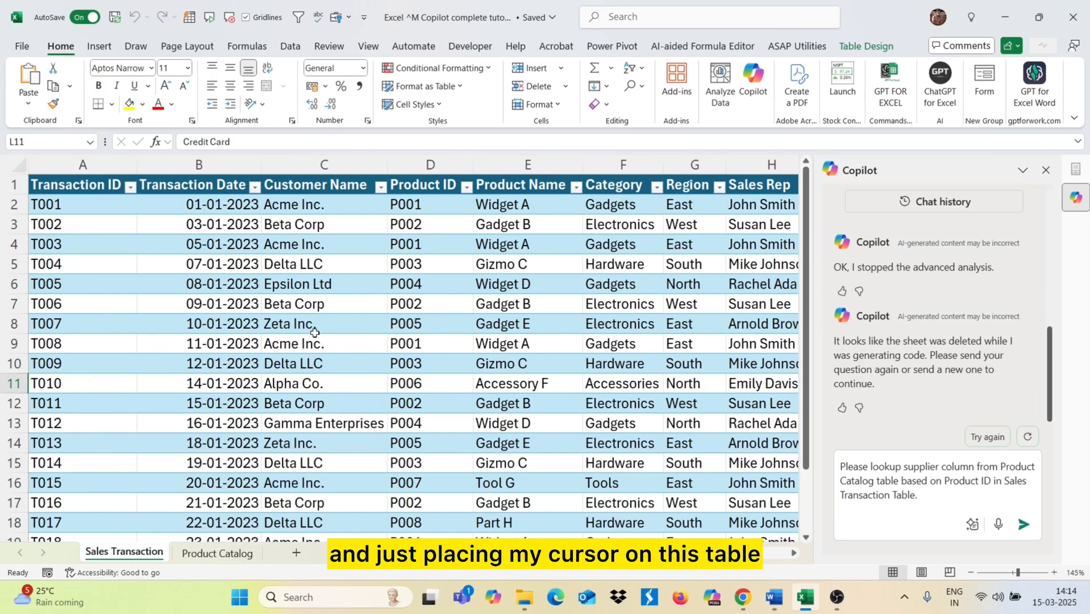
pyautogui.click(315, 334)
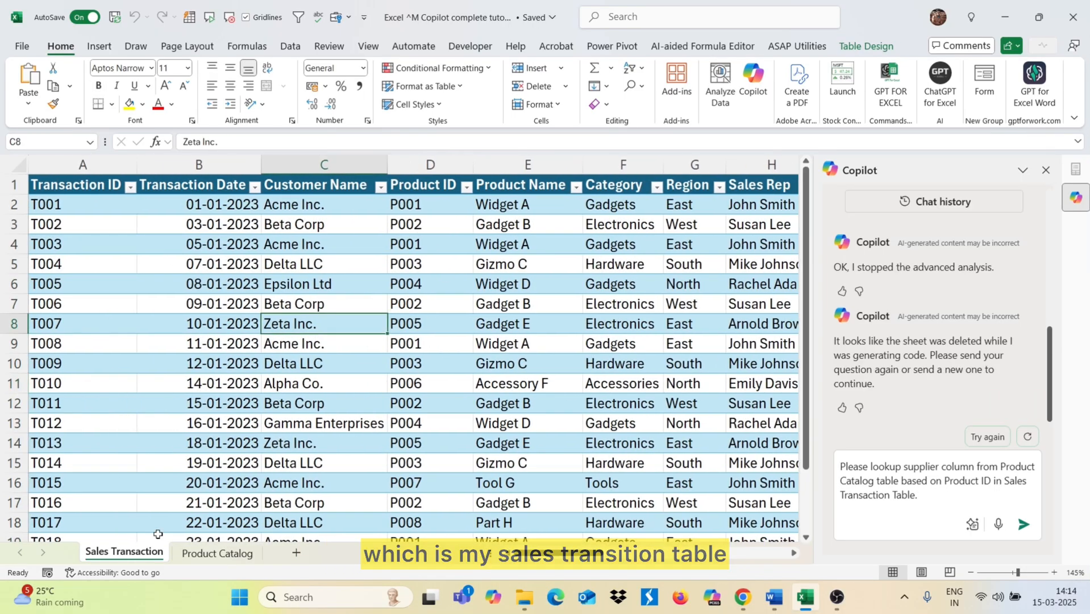
pyautogui.click(1024, 524)
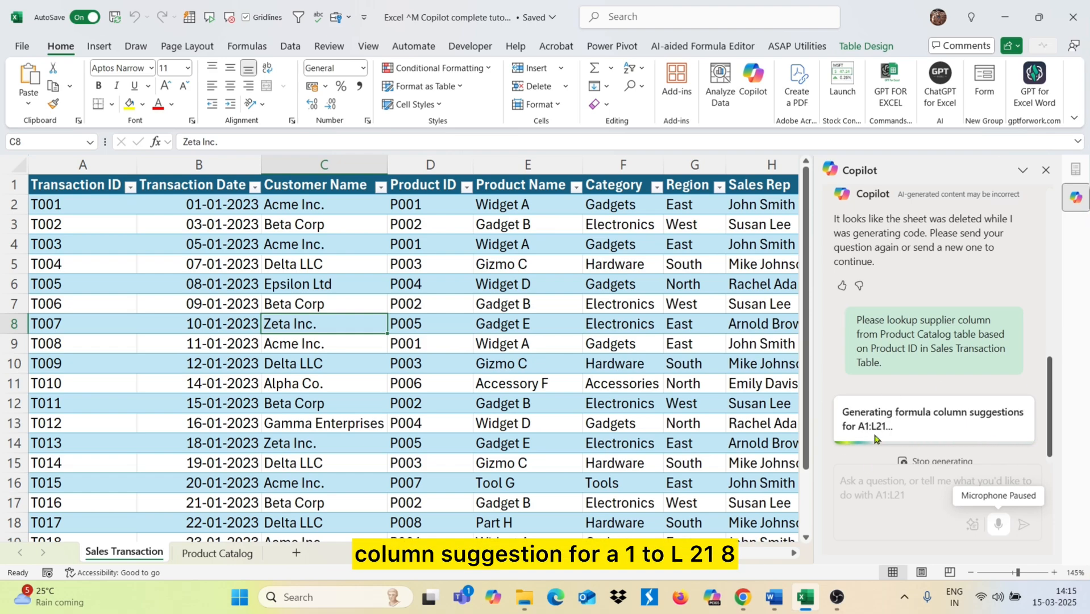
# Insert Copilot's suggested Supplier column into the Sales Transaction table and check its XLOOKUP formula in cells M8 and M2.
pyautogui.hscroll(3, 694, 399)
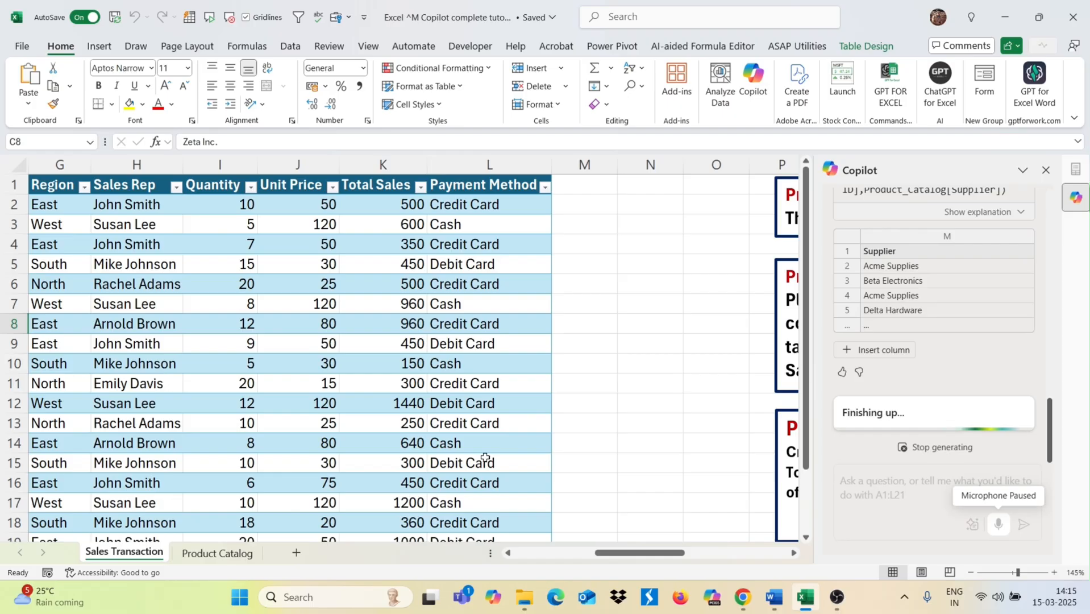
pyautogui.scroll(-2, 487, 453)
pyautogui.scroll(3, 485, 458)
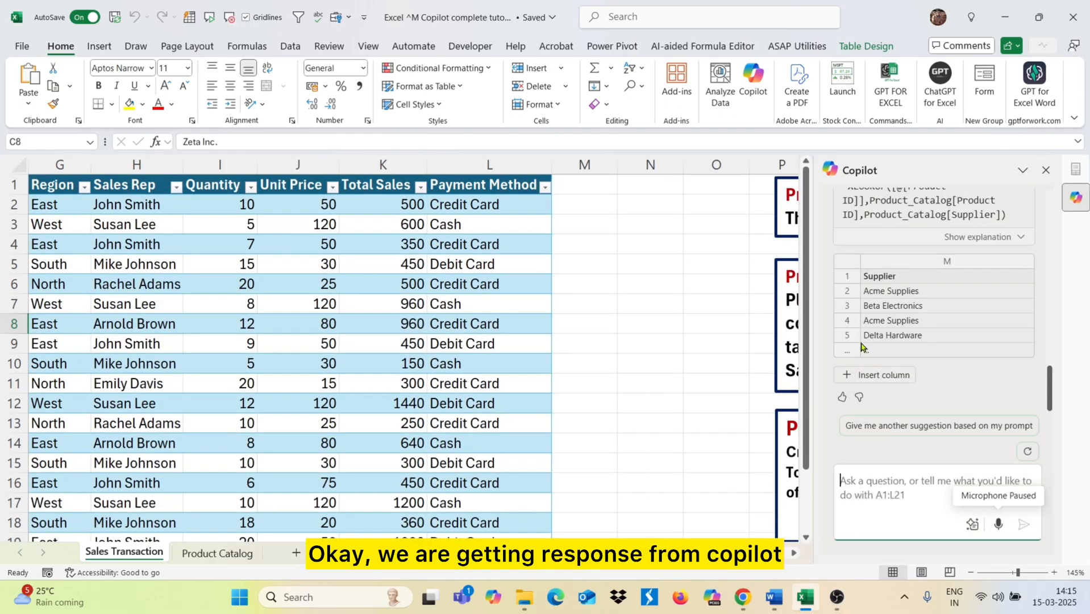
pyautogui.scroll(4, 979, 362)
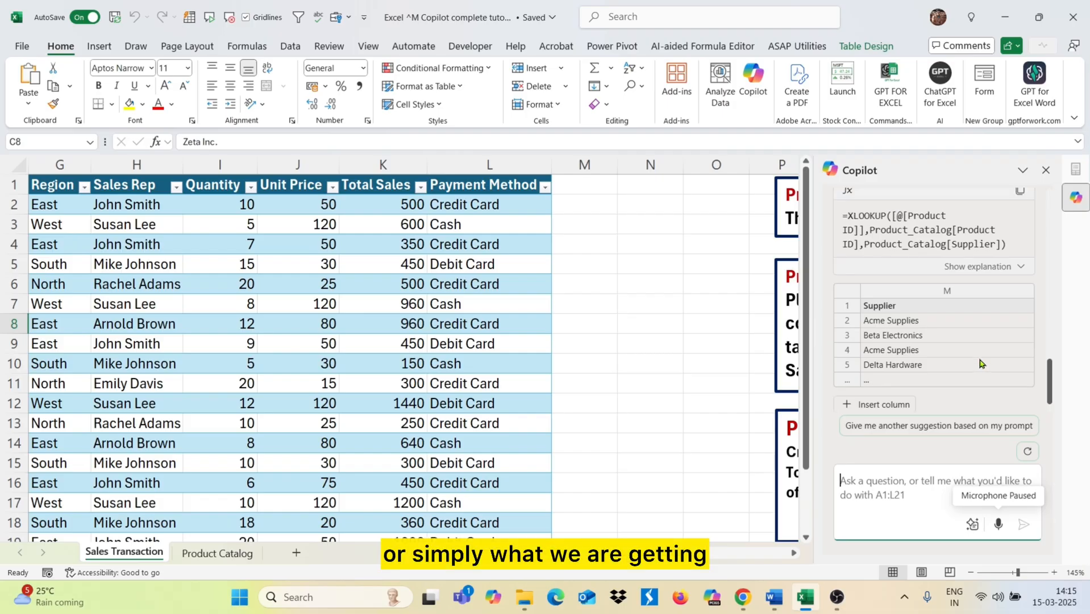
pyautogui.scroll(5, 979, 358)
pyautogui.scroll(-2, 979, 358)
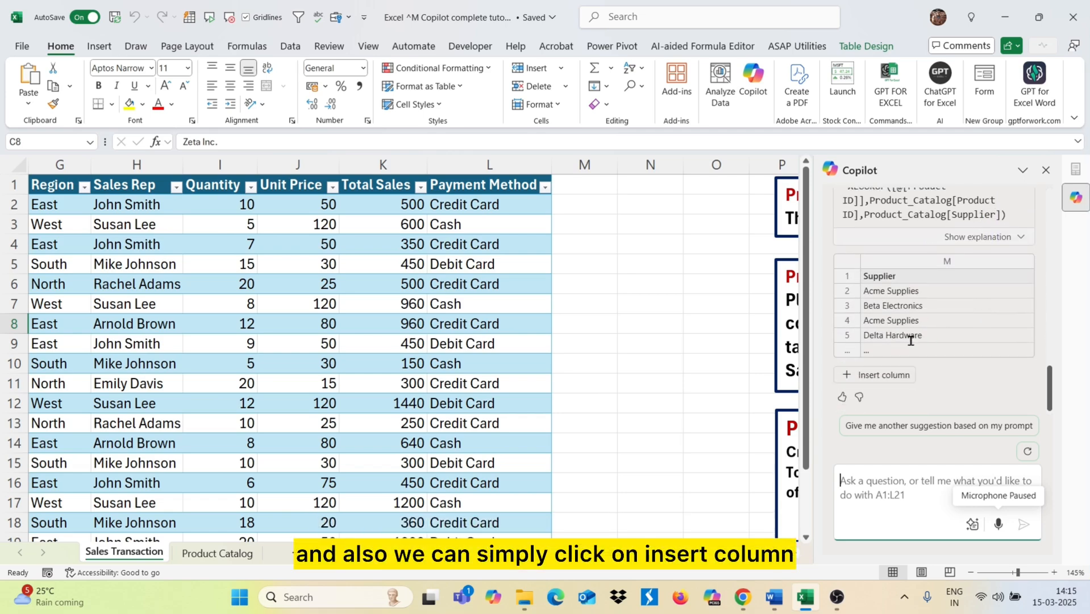
pyautogui.click(868, 377)
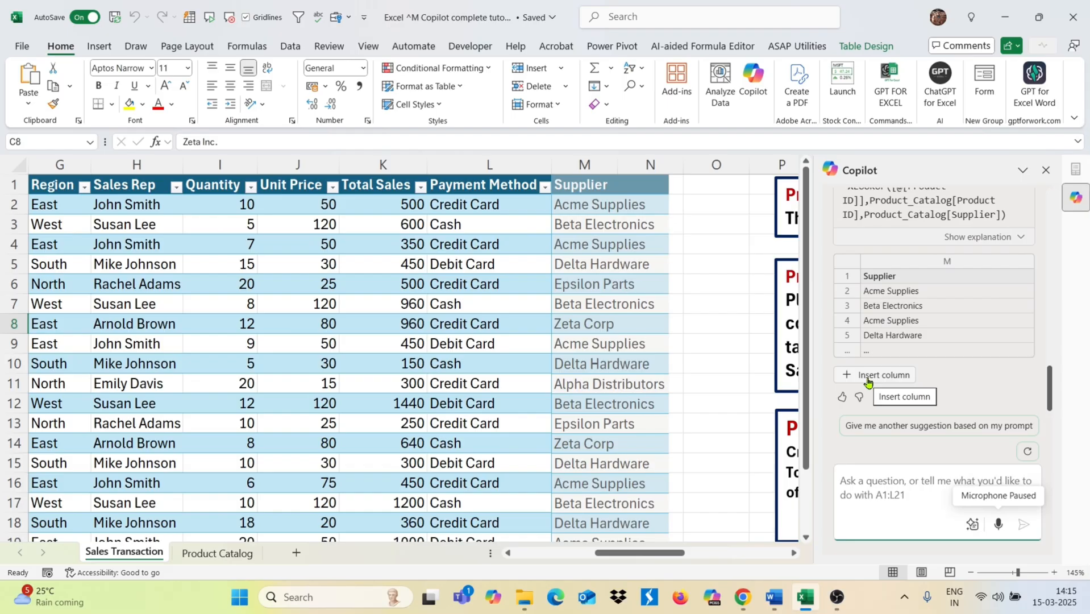
pyautogui.click(867, 376)
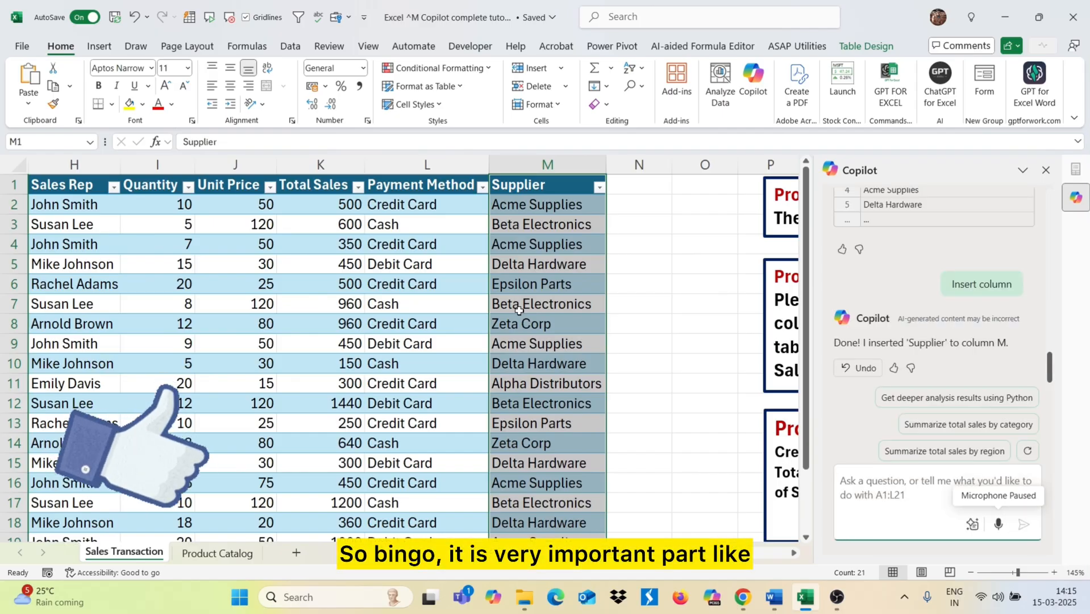
pyautogui.click(509, 323)
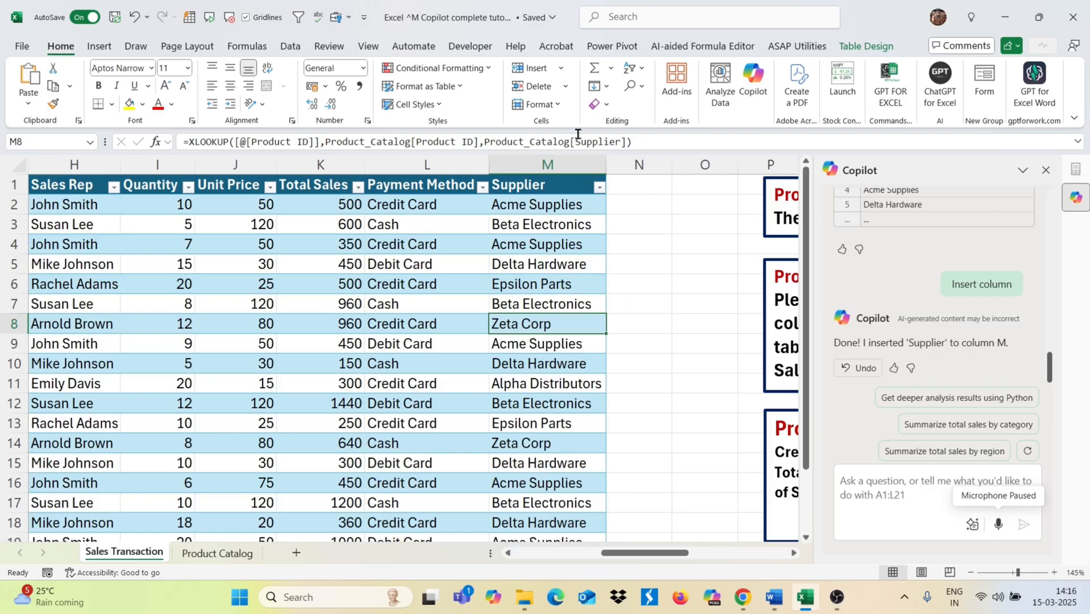
pyautogui.click(531, 204)
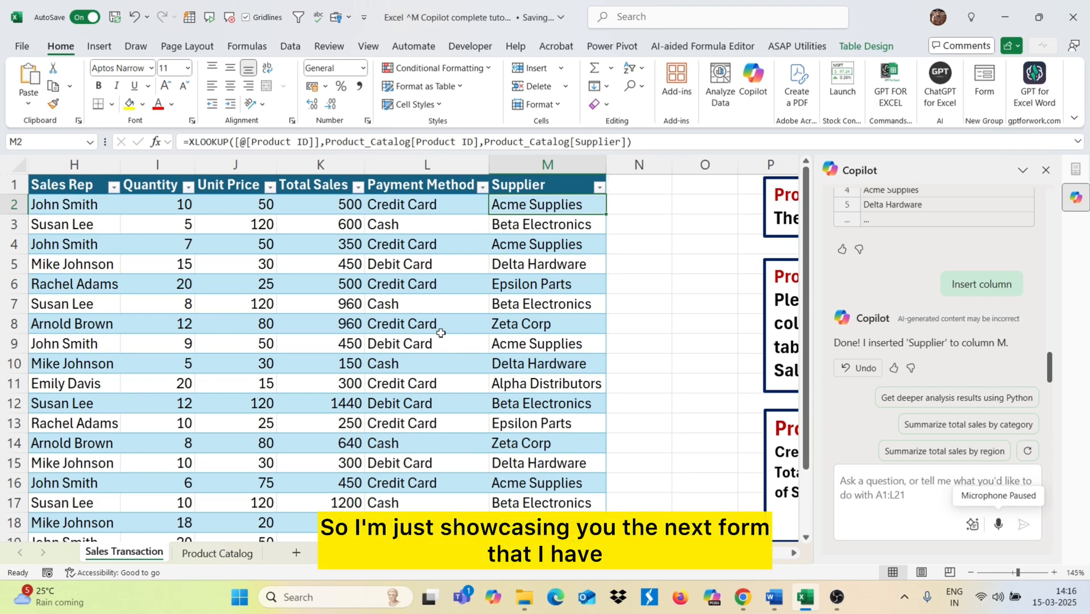
# Send Copilot the Prompt 2 text, "Create a pivot table summarizing Total Sales by Region and Category of Sales Transaction Table".
pyautogui.hscroll(3, 440, 332)
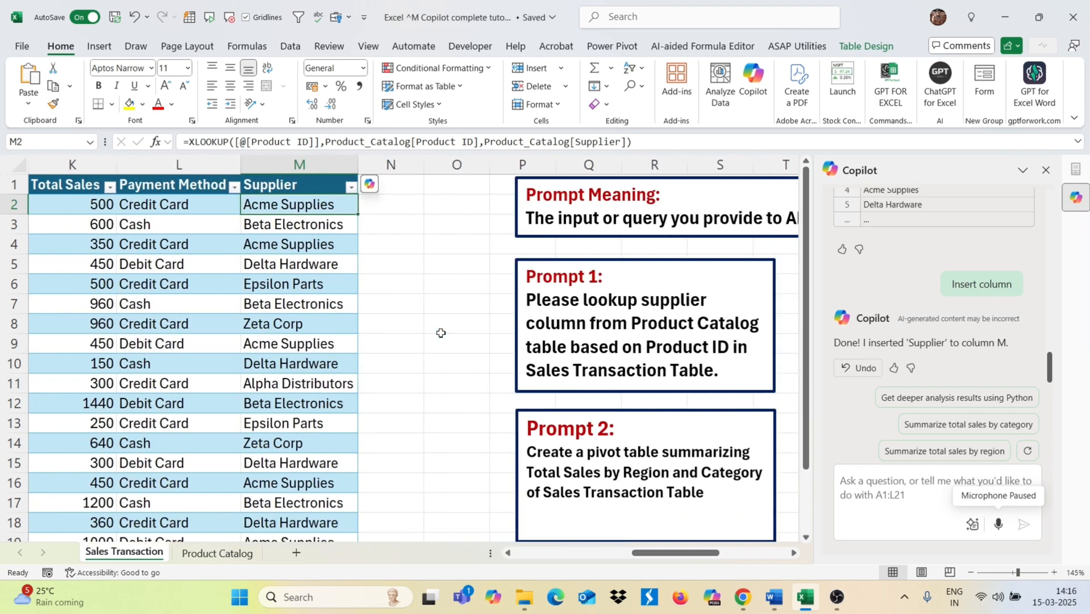
pyautogui.hscroll(2, 440, 332)
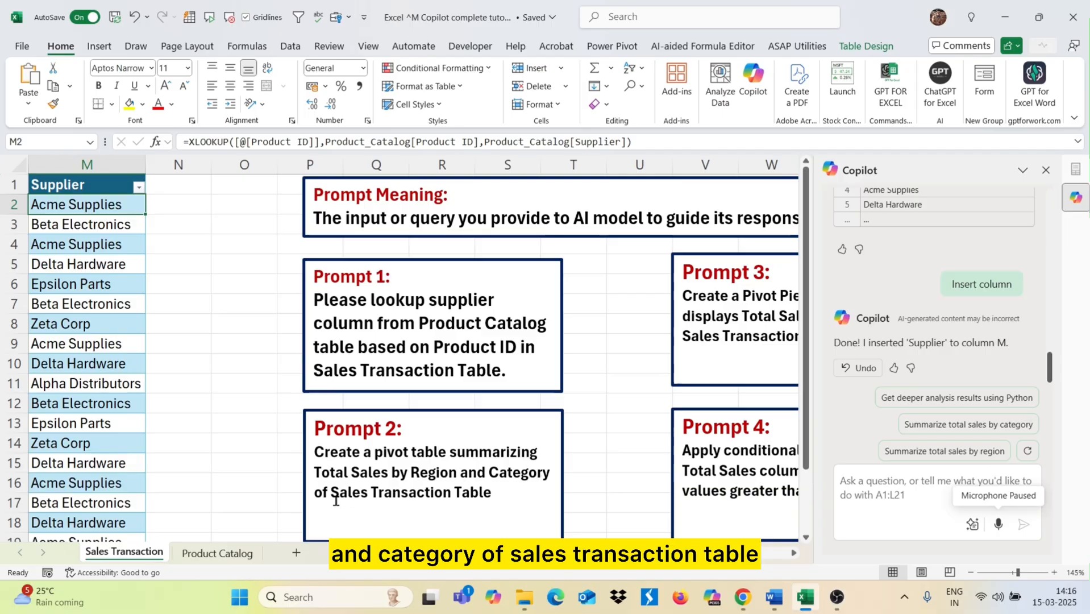
pyautogui.hscroll(-5, 68, 417)
pyautogui.click(199, 284)
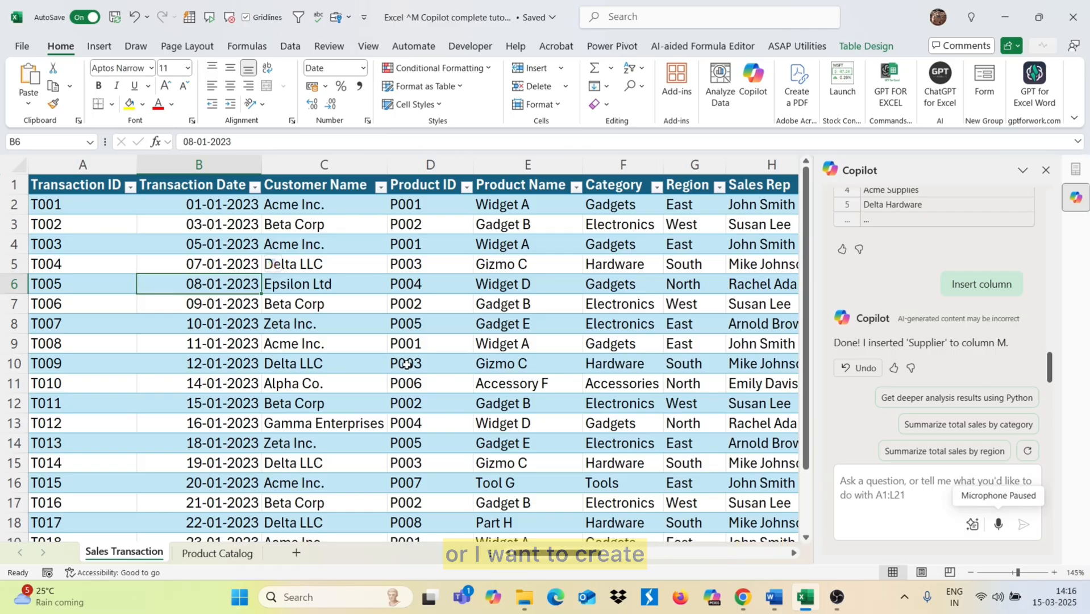
pyautogui.hscroll(1, 406, 365)
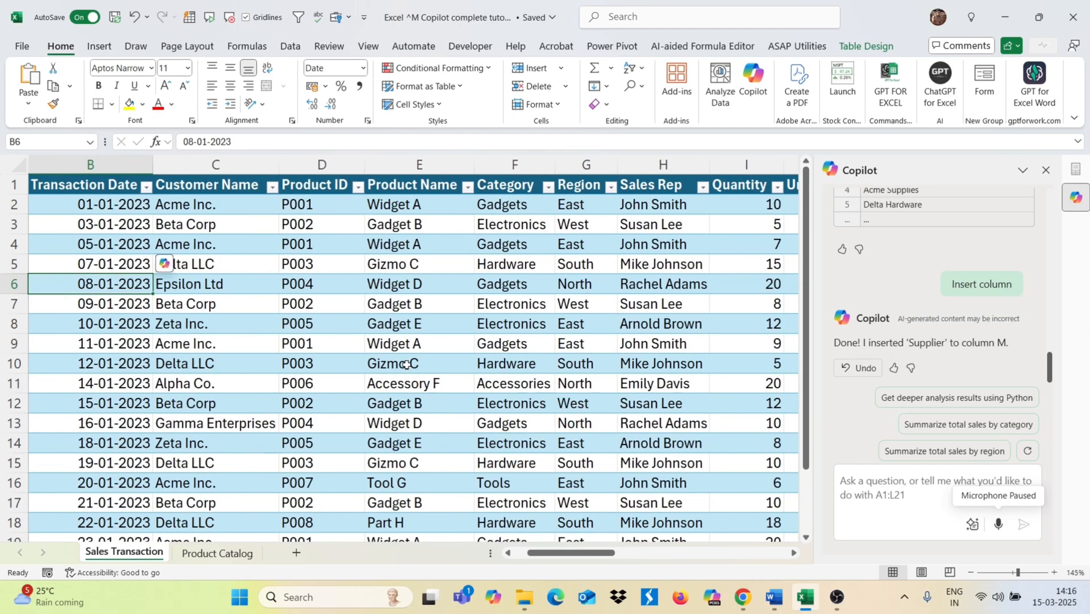
pyautogui.hscroll(10, 406, 364)
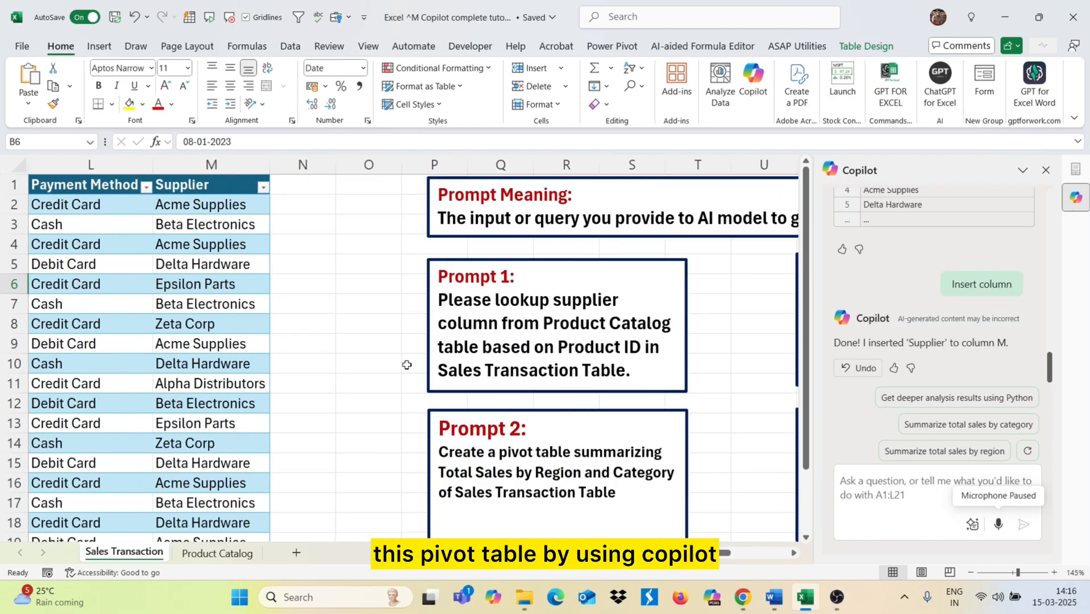
pyautogui.moveTo(627, 489); pyautogui.dragTo(445, 454)
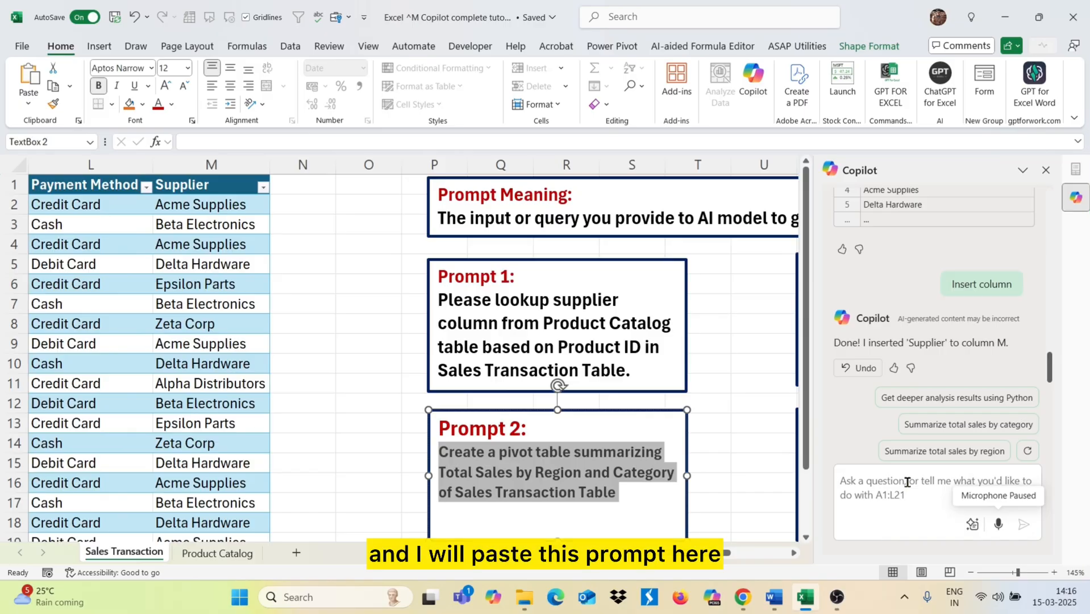
pyautogui.write('Create a pivot table summarizing Total Sales by Region and Category of Sales Transaction Table')
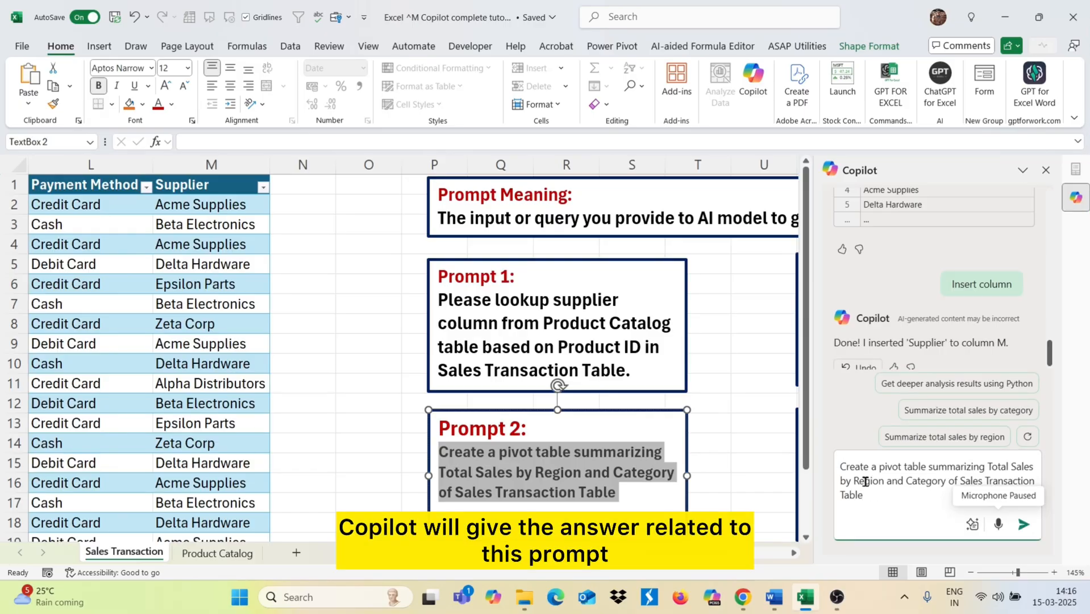
pyautogui.click(1025, 525)
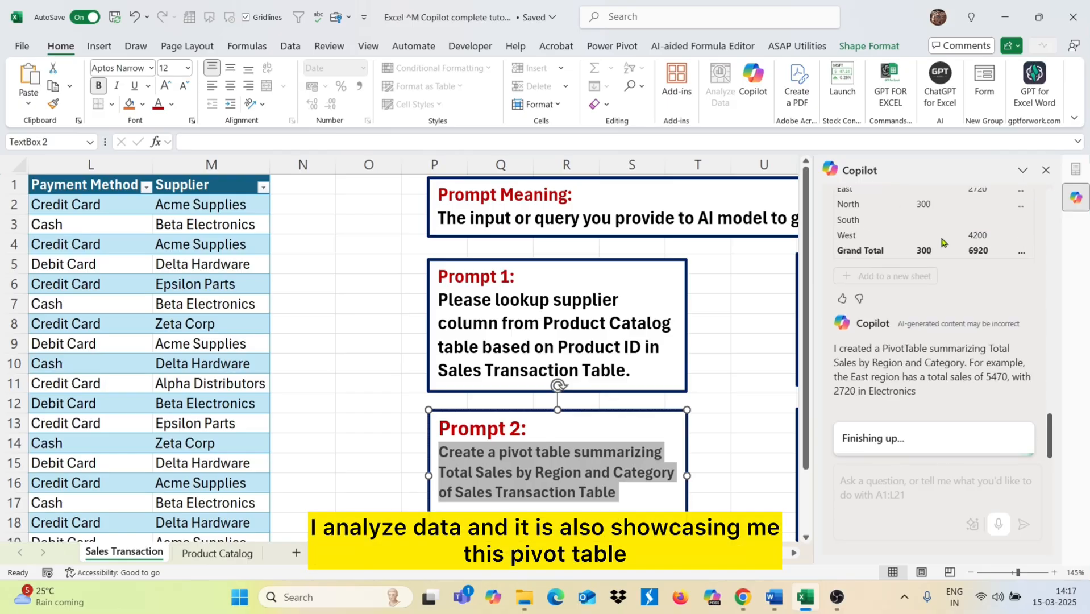
# Review the generated pivot table of Total Sales by Region and Category and add it to a new sheet.
pyautogui.scroll(2, 941, 242)
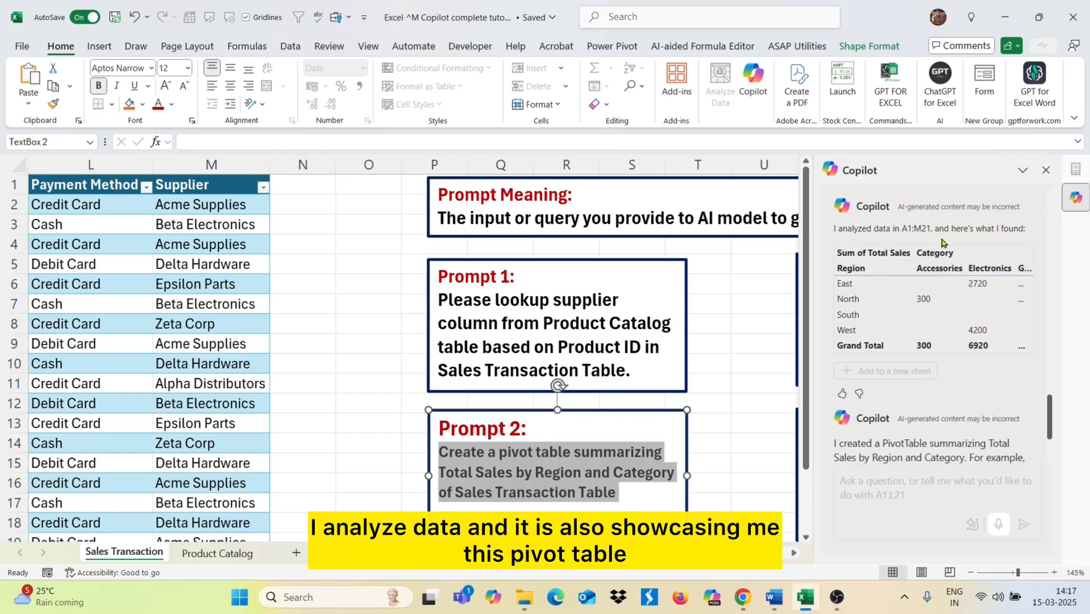
pyautogui.scroll(2, 938, 244)
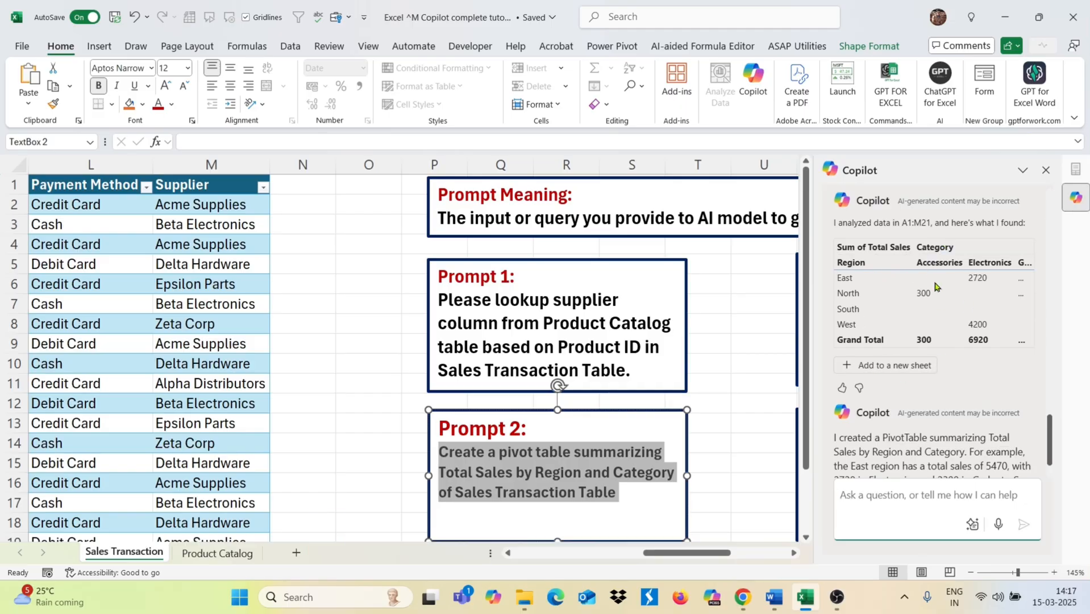
pyautogui.click(900, 367)
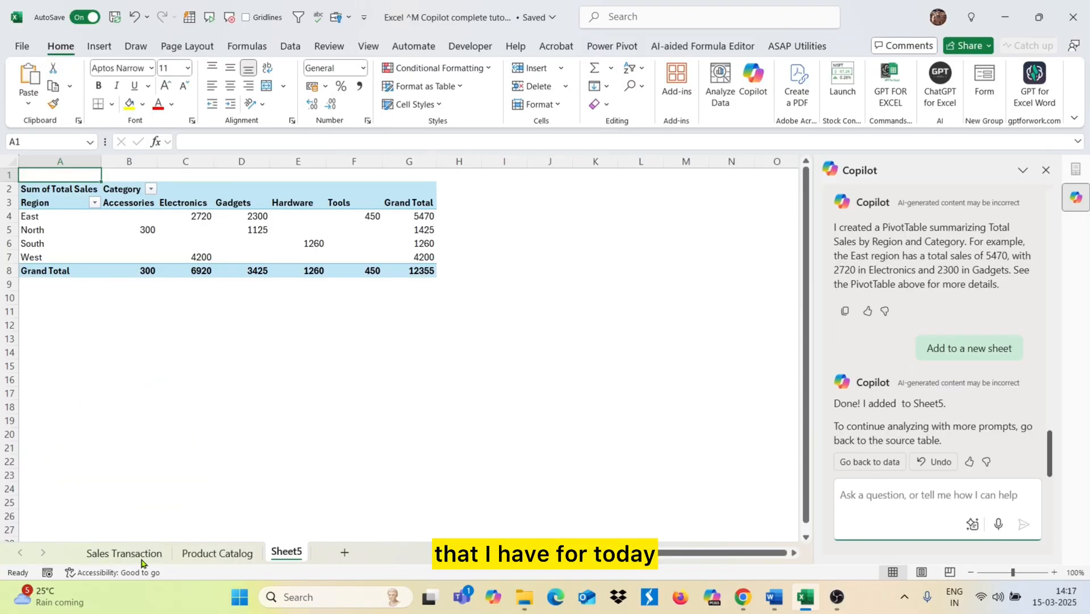
# Send Copilot the Prompt 3 text from the Sales Transaction sheet, requesting a Pivot Pie Chart that displays Total Sales by Region.
pyautogui.click(141, 560)
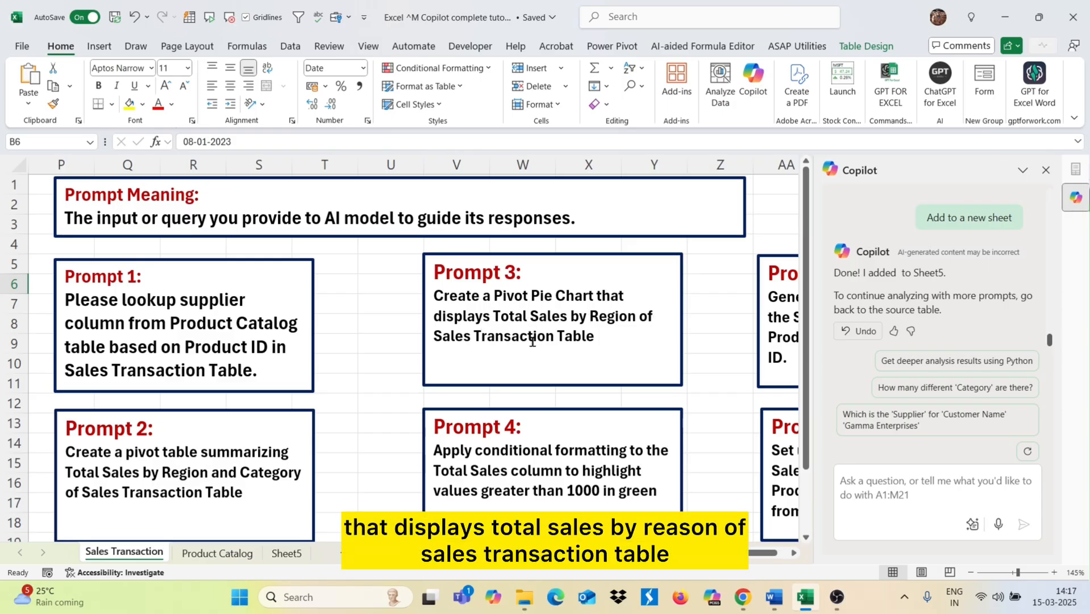
pyautogui.moveTo(596, 338); pyautogui.dragTo(448, 302)
pyautogui.hotkey('ctrl', 'c')
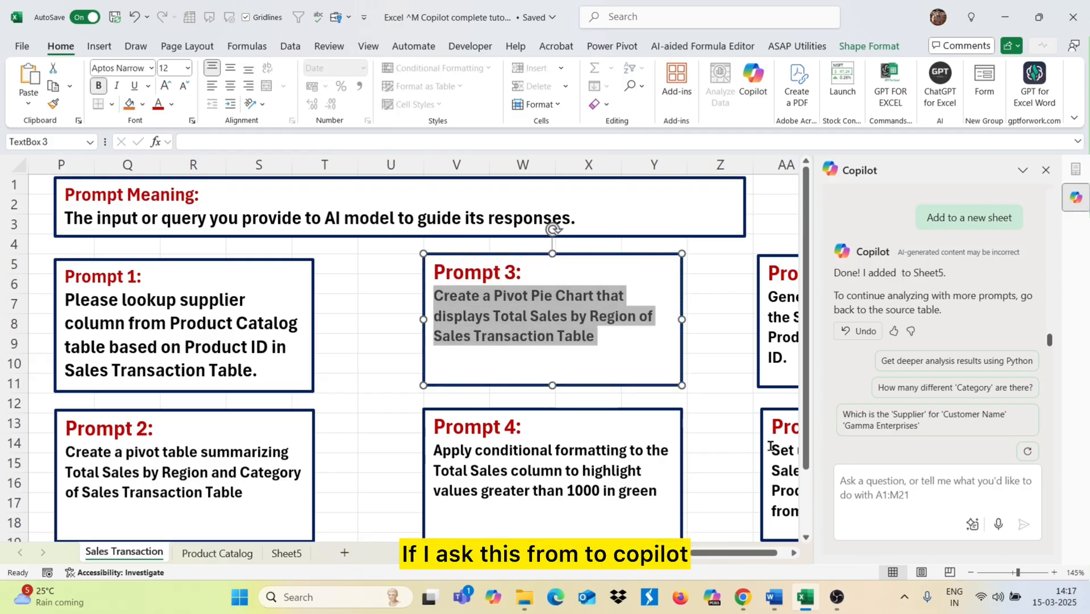
pyautogui.click(925, 490)
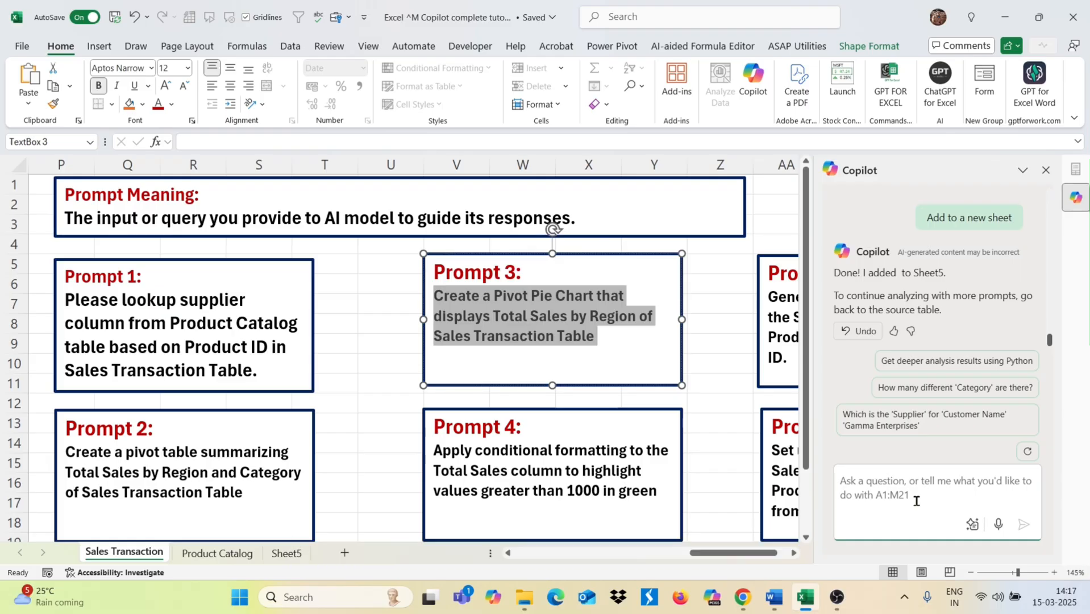
pyautogui.hotkey('ctrl', 'v')
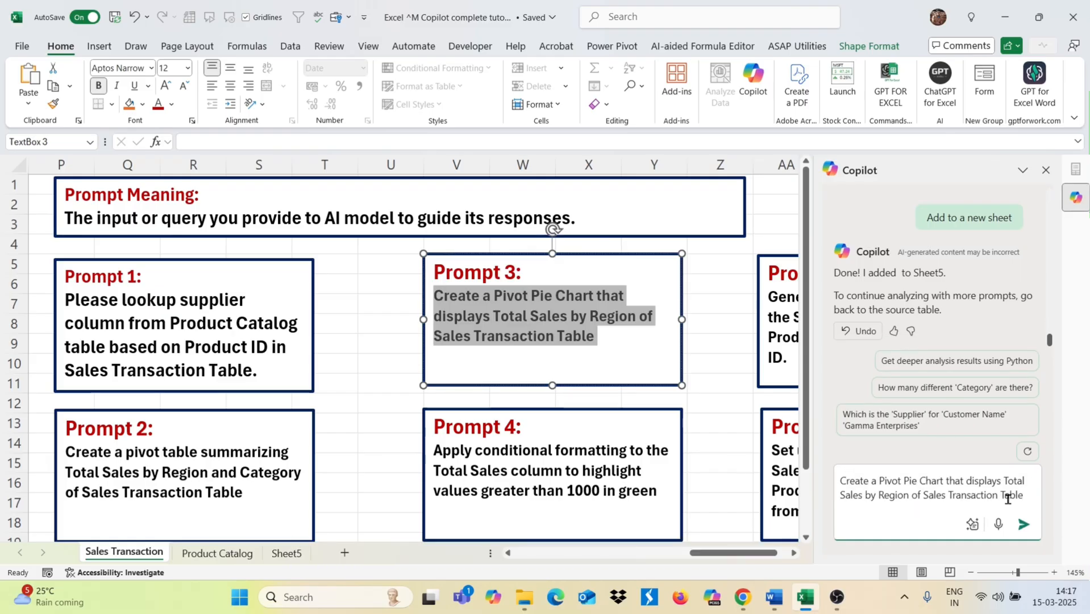
pyautogui.click(1026, 526)
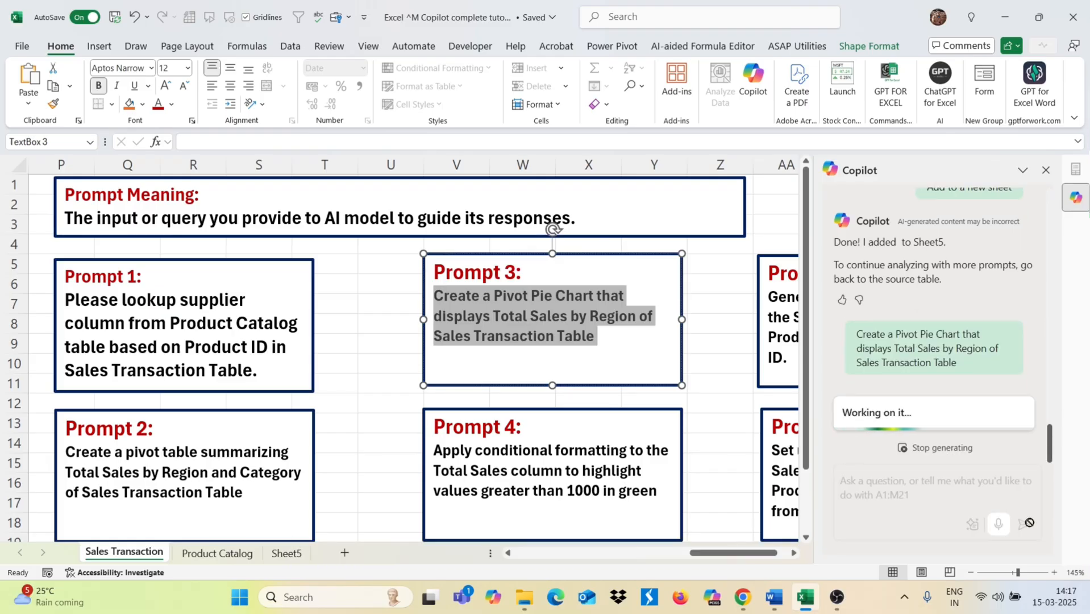
# Review Copilot's generated pie chart of Total Sales by Region and add it to a new sheet.
pyautogui.hscroll(-10, 508, 380)
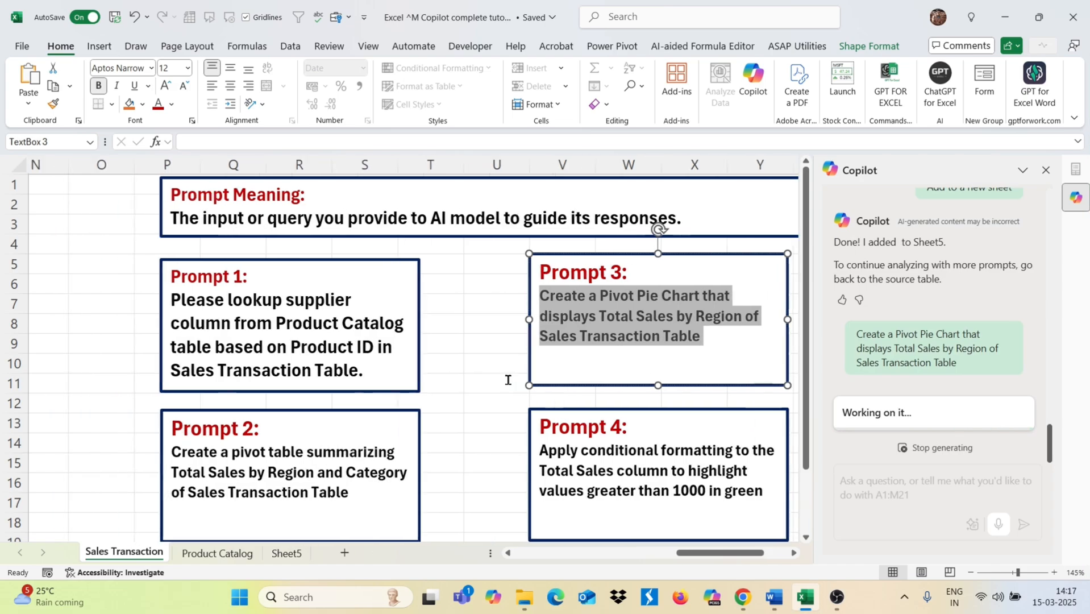
pyautogui.hscroll(-3, 507, 380)
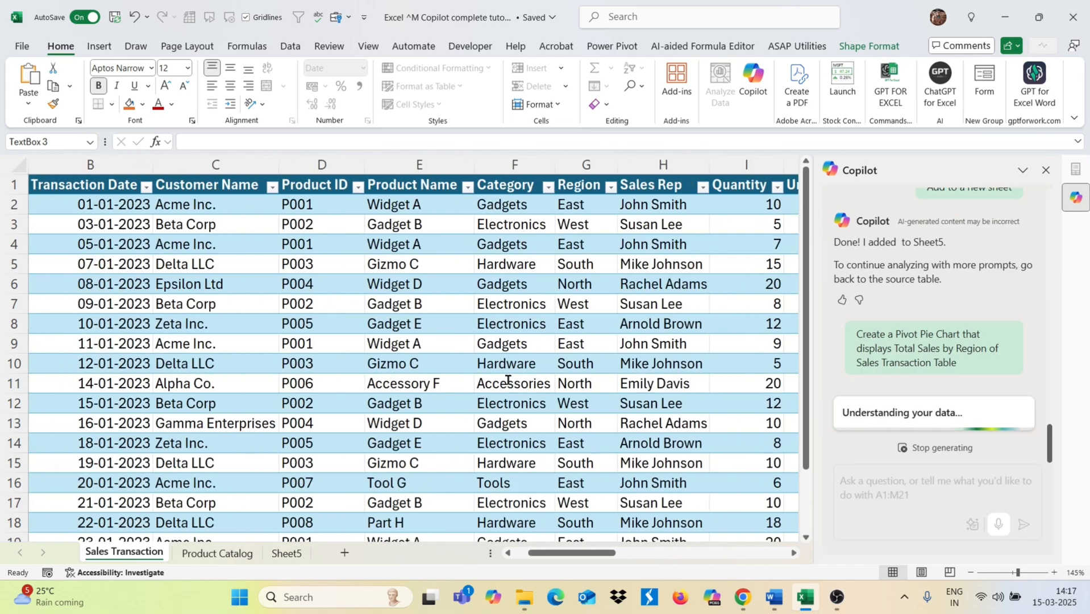
pyautogui.click(456, 366)
pyautogui.click(779, 410)
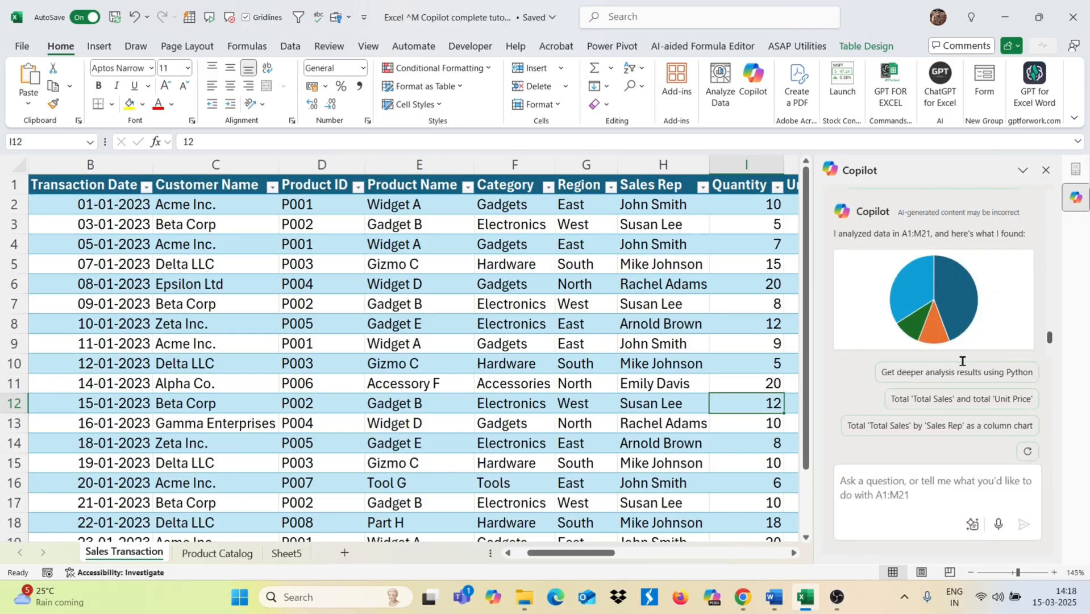
pyautogui.scroll(-3, 985, 314)
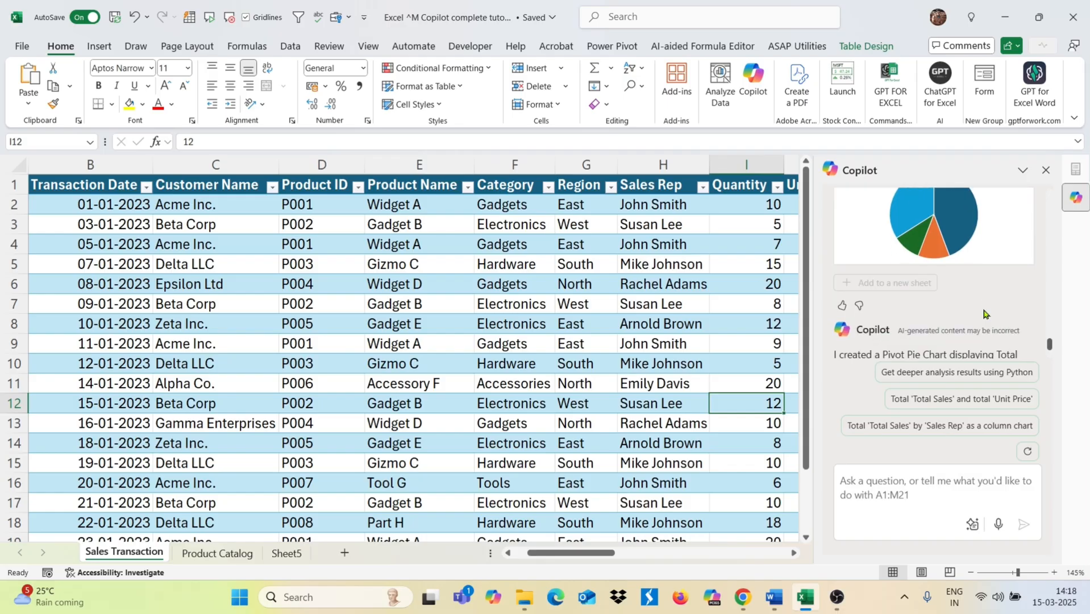
pyautogui.scroll(-3, 985, 314)
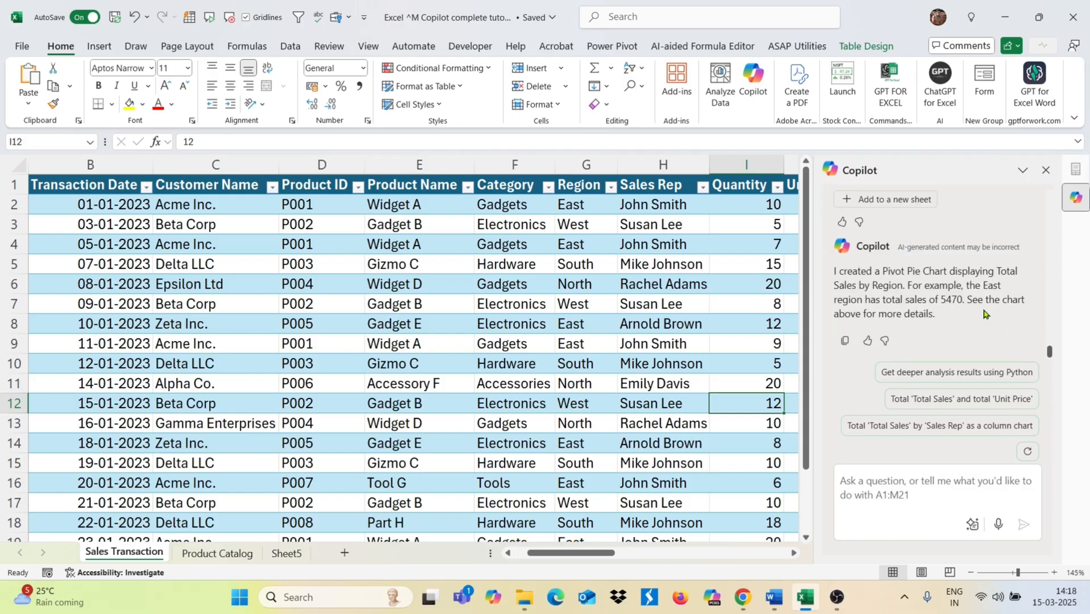
pyautogui.scroll(4, 985, 314)
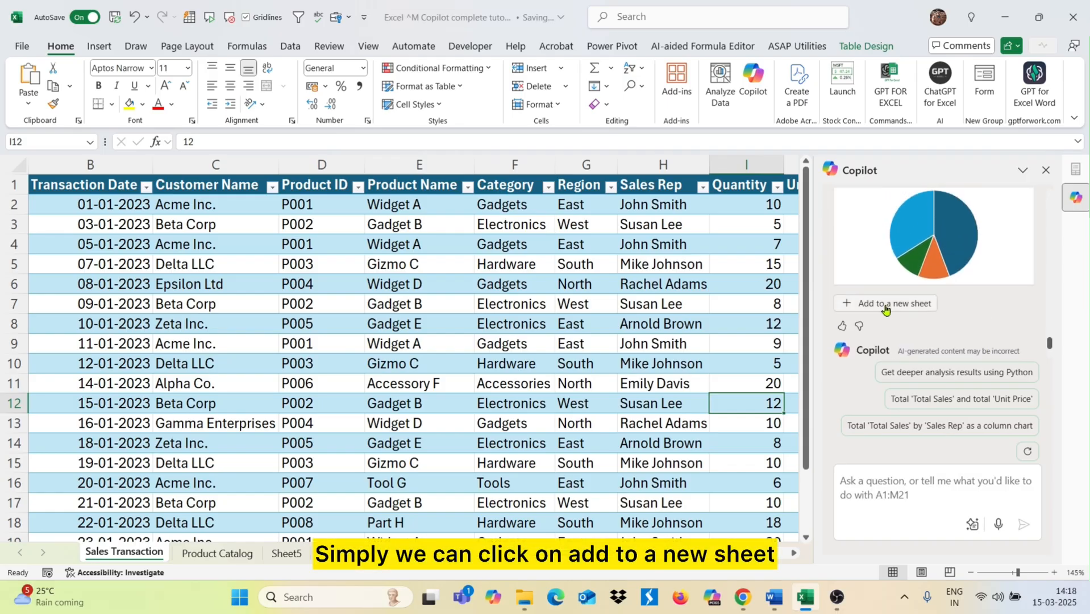
pyautogui.click(885, 305)
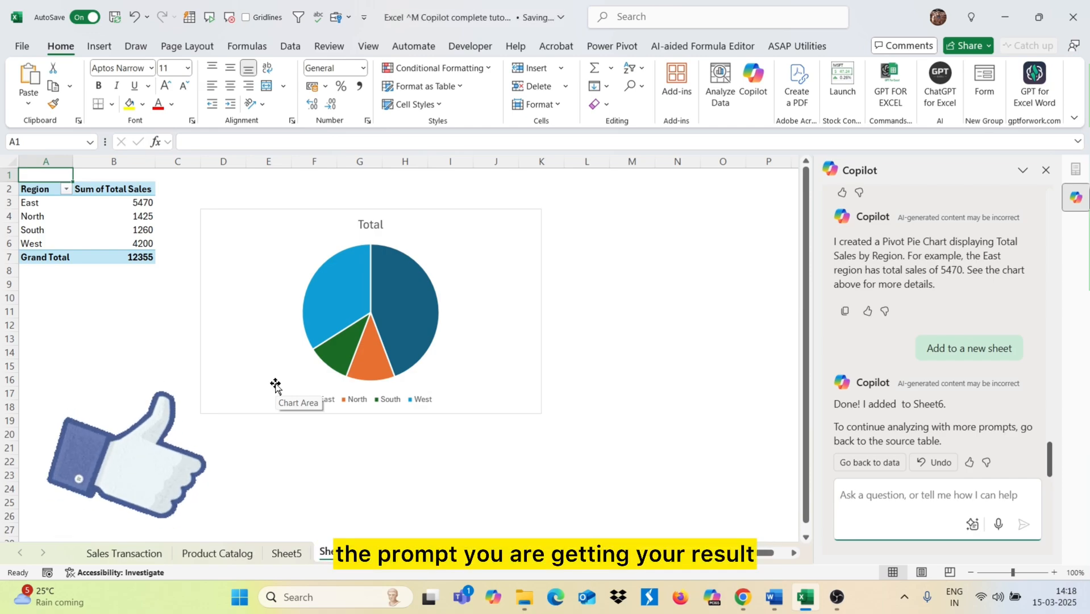
# Return to the Sales Transaction sheet and examine the Prompt 4 text and the Total Sales column it refers to.
pyautogui.click(147, 555)
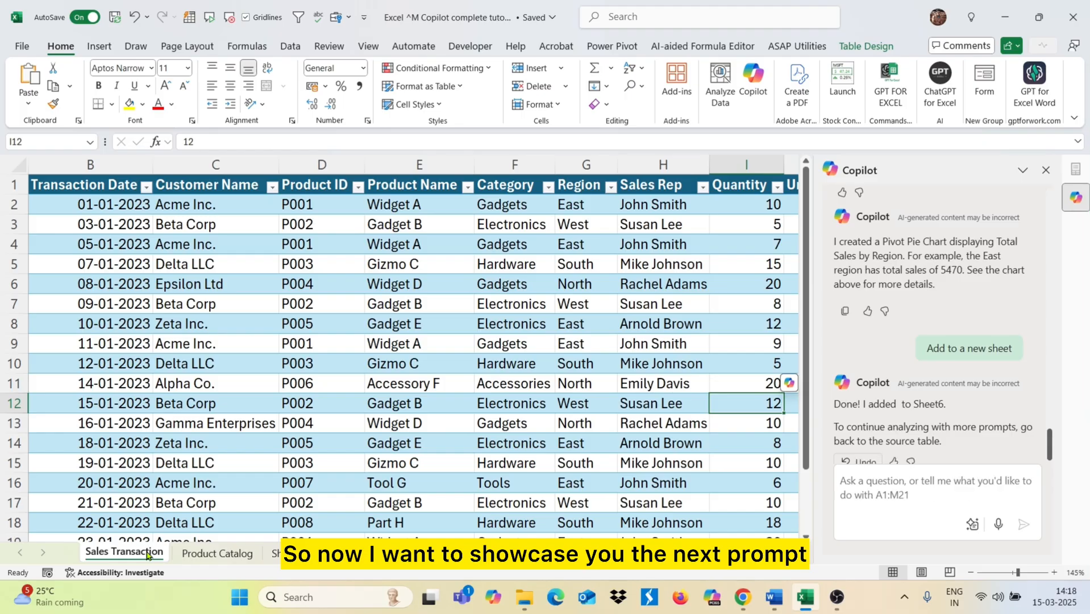
pyautogui.hscroll(10, 566, 457)
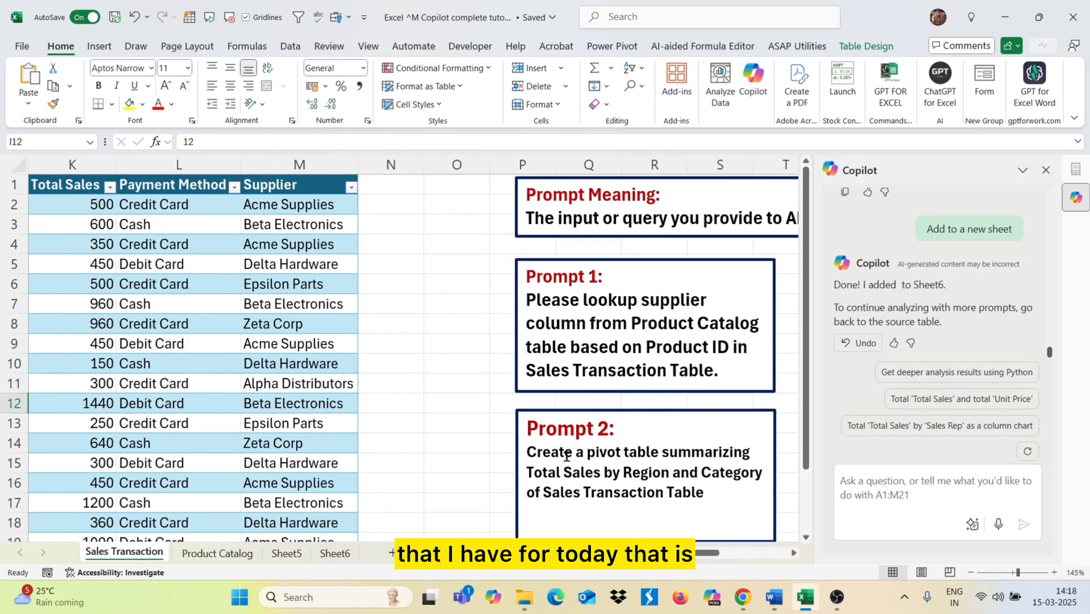
pyautogui.hscroll(3, 566, 457)
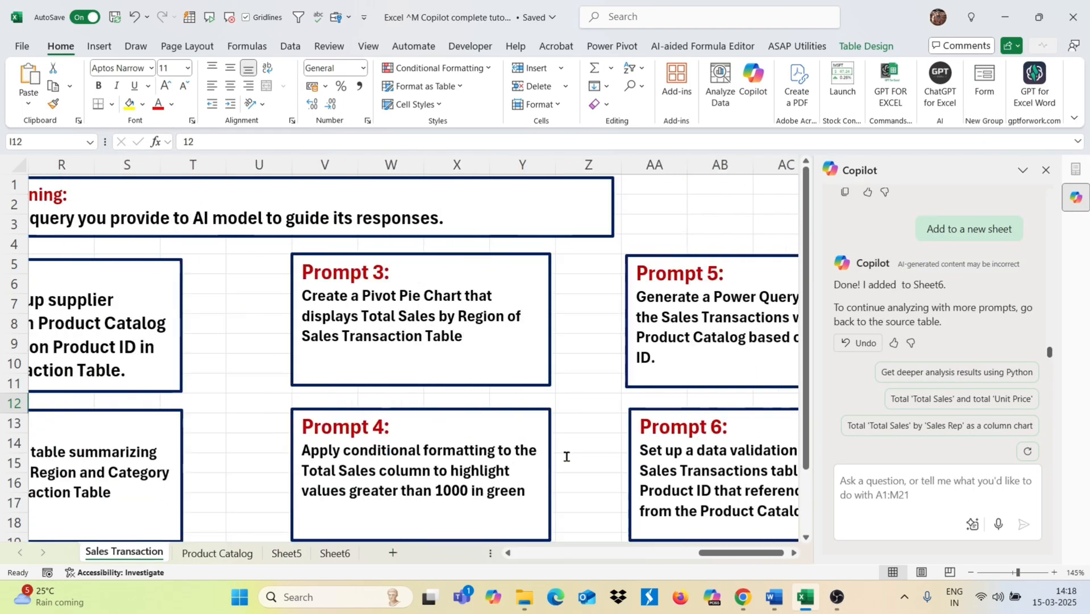
pyautogui.click(364, 467)
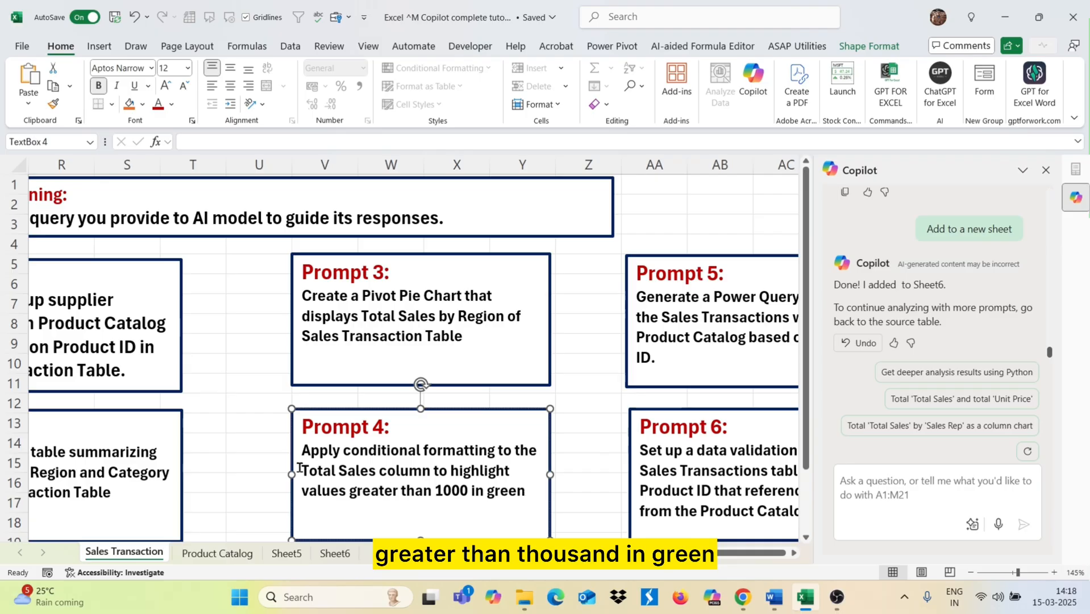
pyautogui.hscroll(-10, 300, 467)
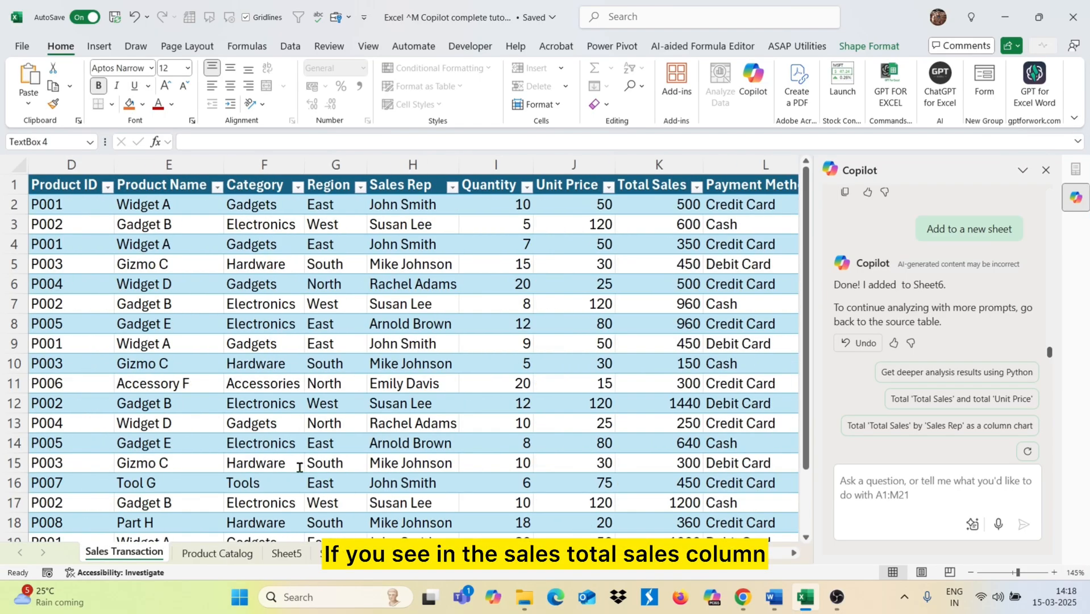
pyautogui.click(659, 165)
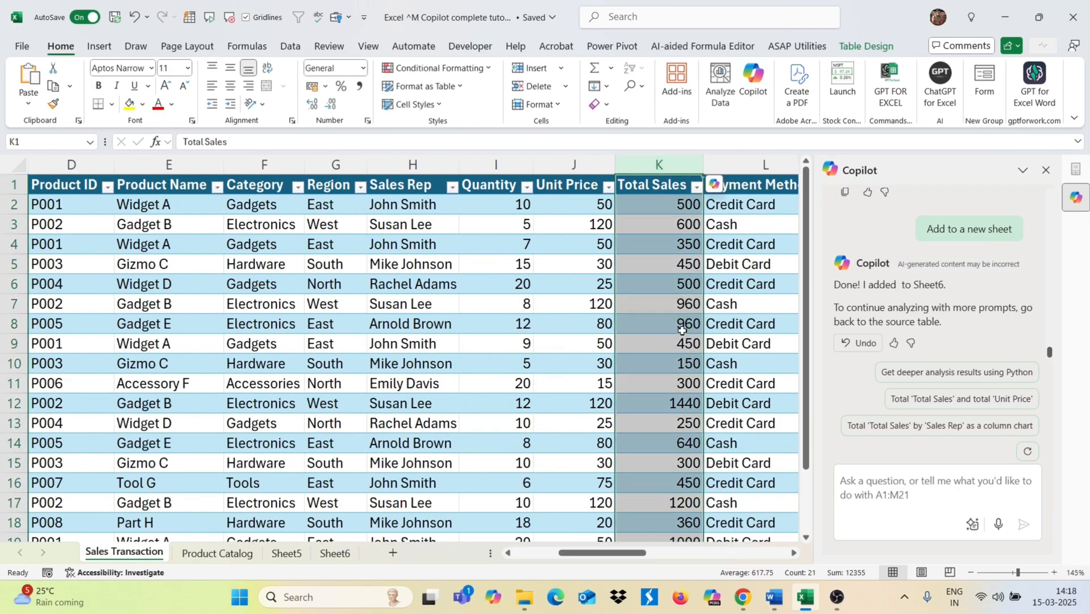
pyautogui.scroll(-3, 675, 383)
pyautogui.scroll(3, 675, 384)
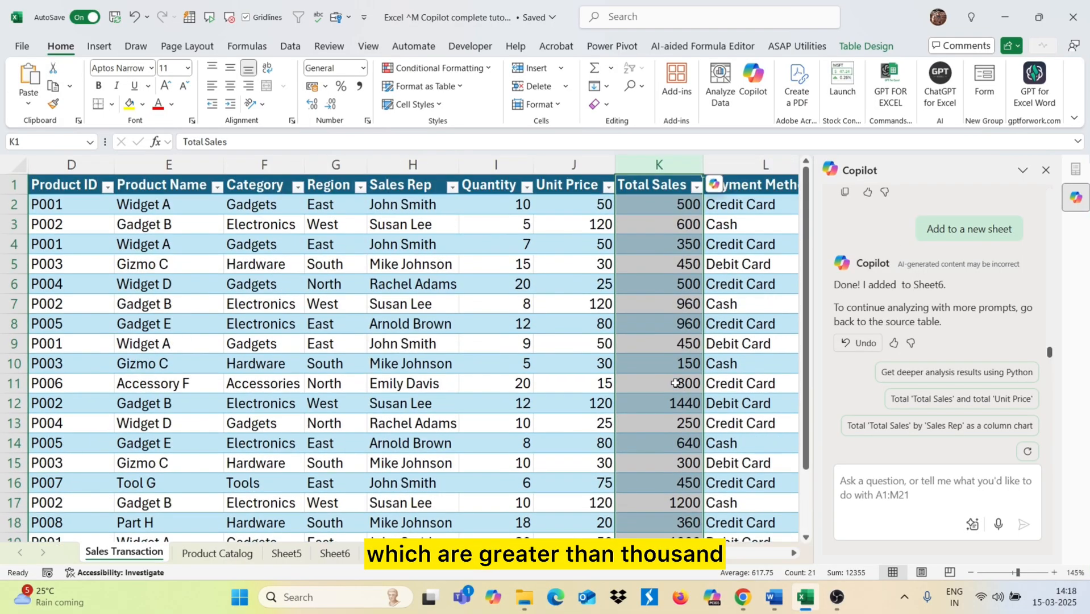
pyautogui.click(675, 383)
pyautogui.hscroll(3, 675, 383)
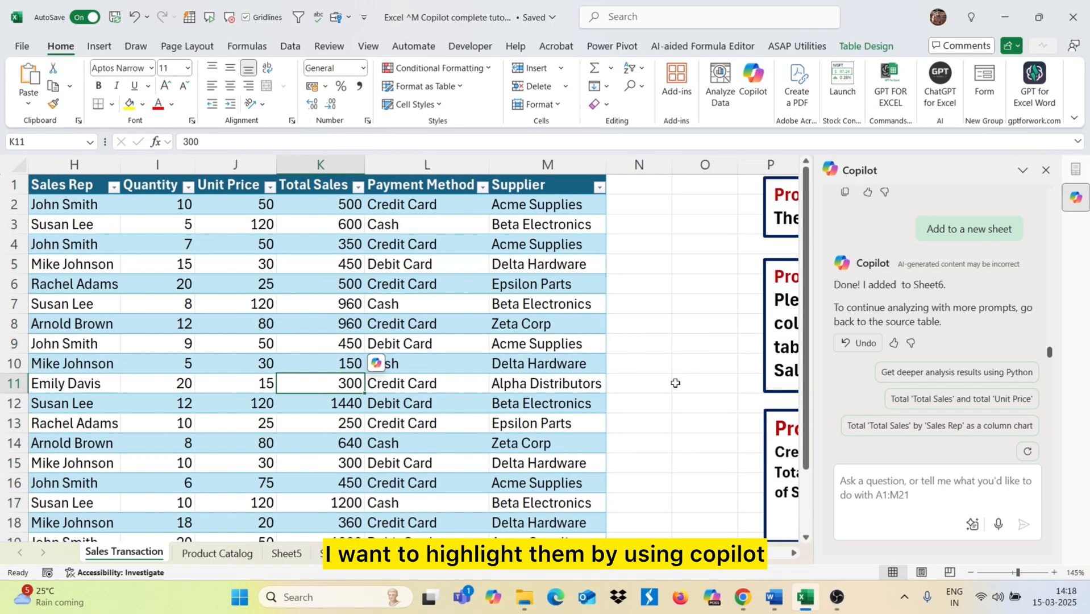
# Copy the Prompt 4 text, "Apply conditional formatting to the Total Sales column to highlight values greater than 1000 in green", into Copilot's message box.
pyautogui.hscroll(5, 675, 383)
pyautogui.moveTo(722, 490); pyautogui.dragTo(508, 460)
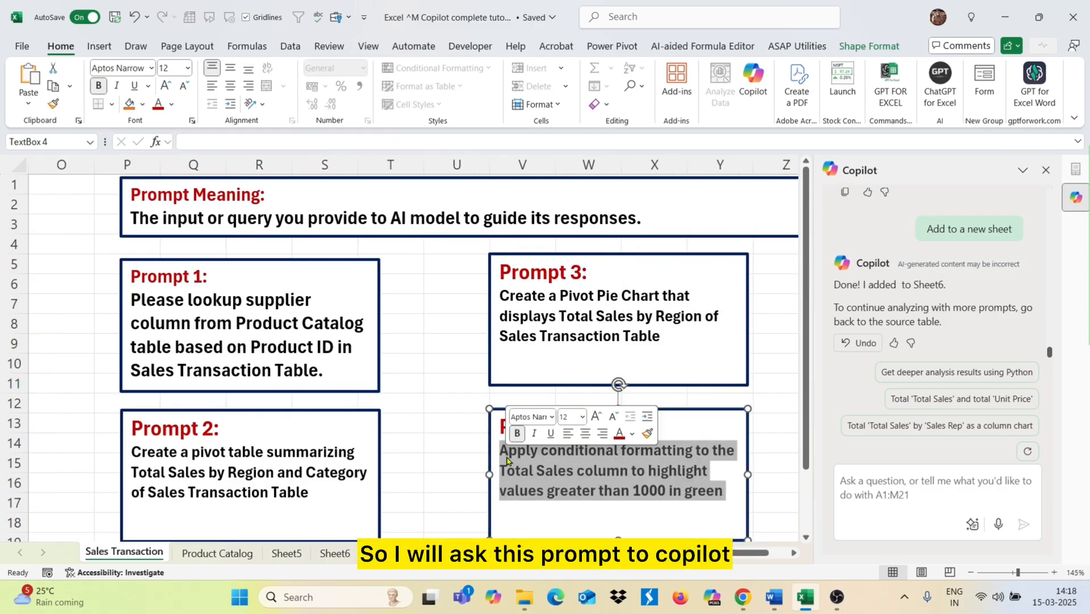
pyautogui.hotkey('ctrl', 'c')
pyautogui.click(908, 492)
pyautogui.hotkey('ctrl', 'v')
pyautogui.press('BackSpace')
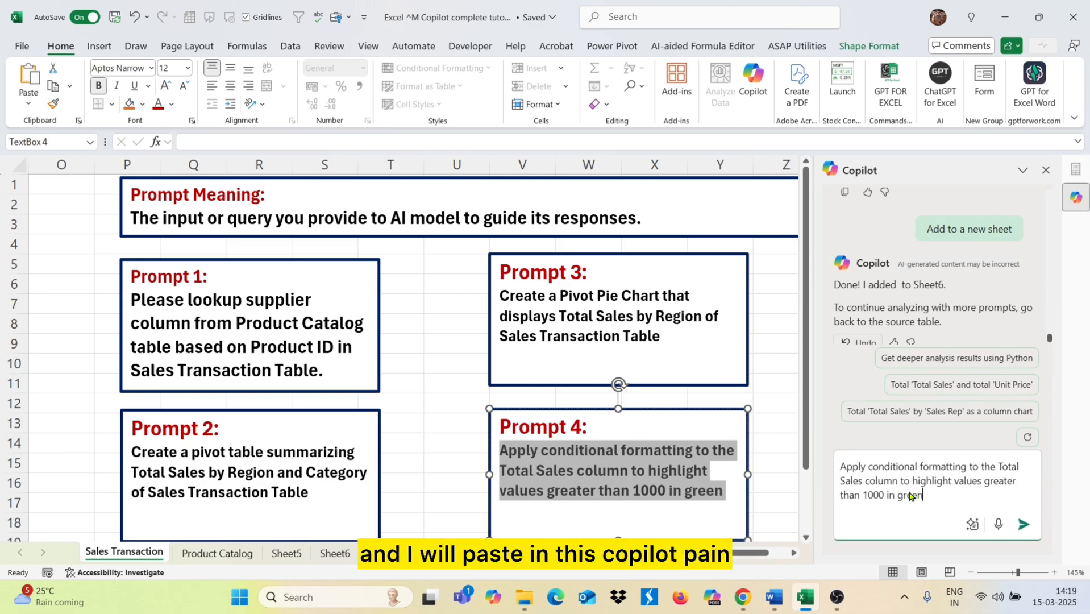
# Float the Copilot pane over the worksheet, enlarge it and dock it again.
pyautogui.moveTo(972, 178); pyautogui.dragTo(791, 203)
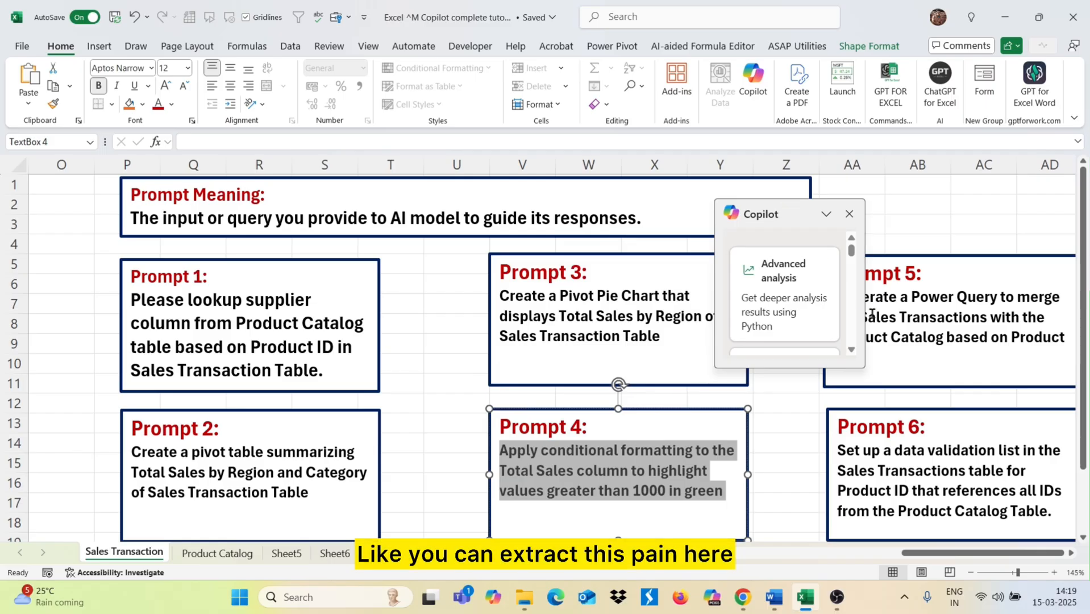
pyautogui.moveTo(867, 365); pyautogui.dragTo(999, 503)
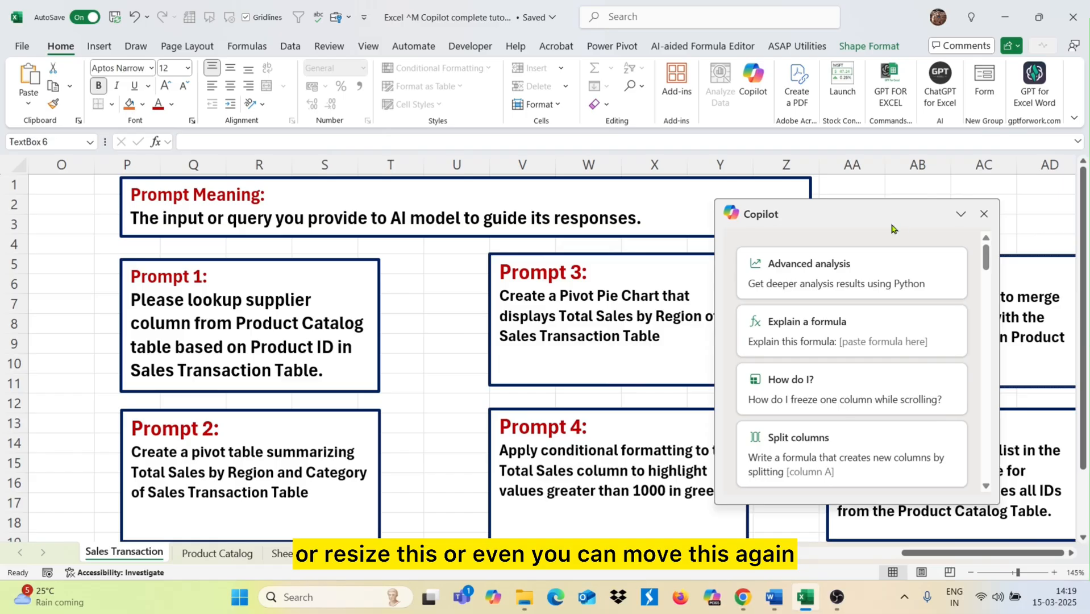
pyautogui.doubleClick(831, 209)
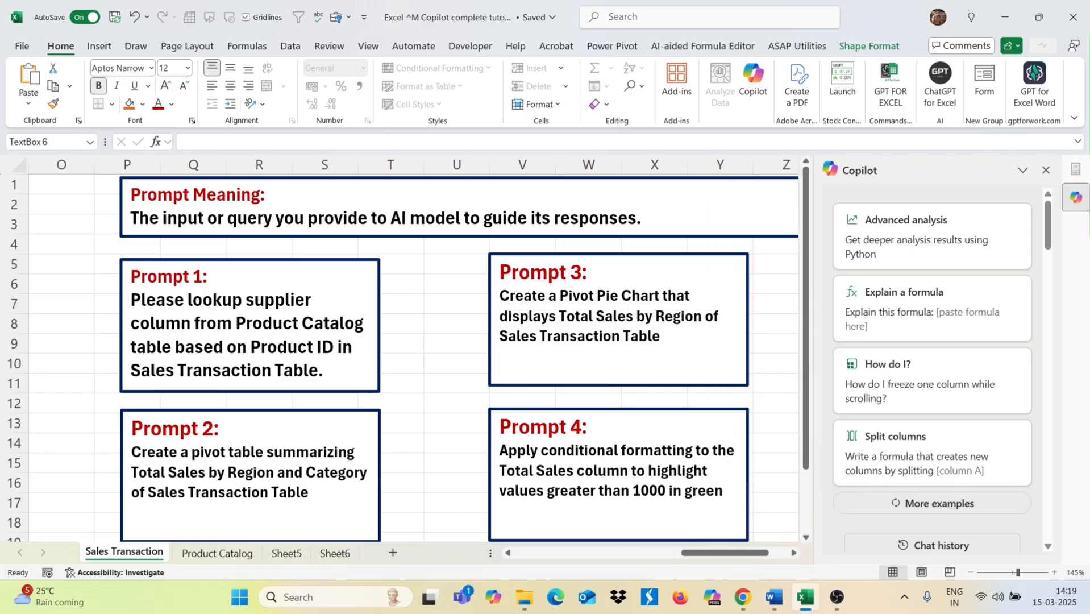
# Send the conditional formatting prompt, apply Copilot's rule of green fill and black font for Total Sales above 1000, and check the column.
pyautogui.scroll(-15, 907, 456)
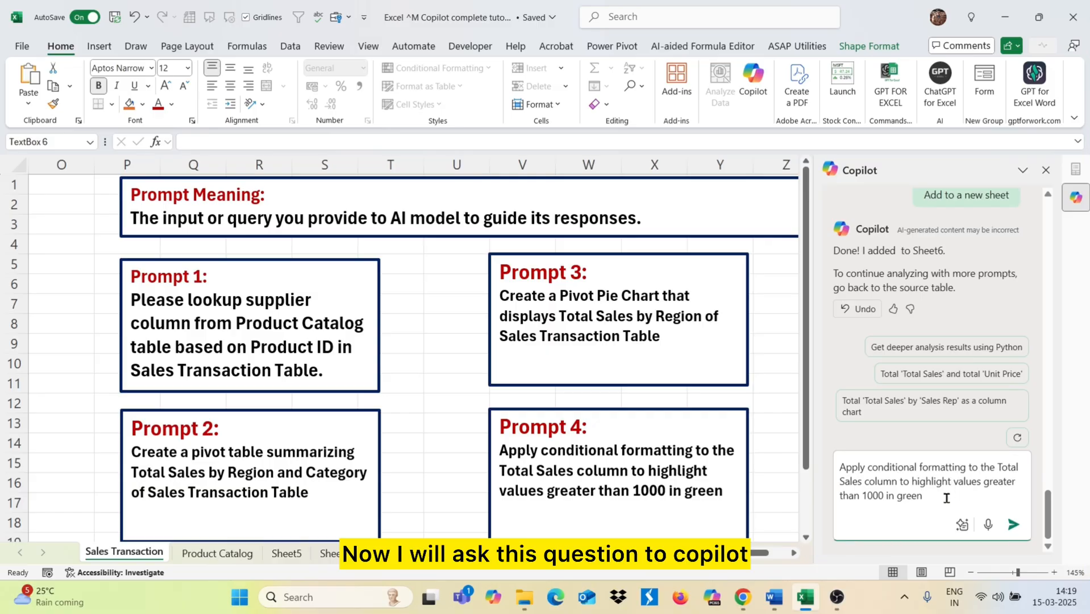
pyautogui.click(1016, 525)
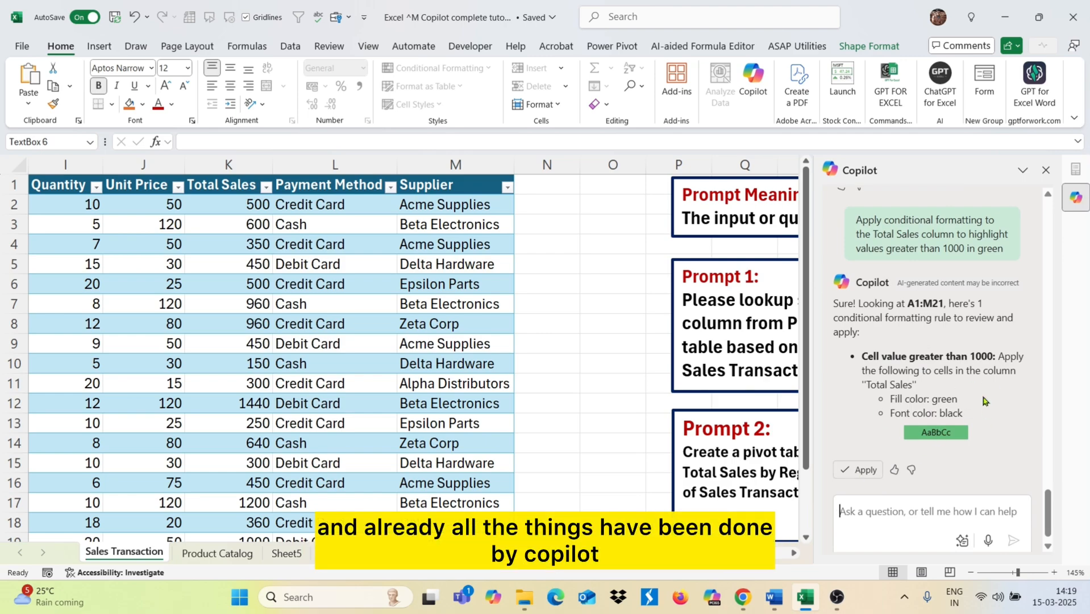
pyautogui.click(864, 471)
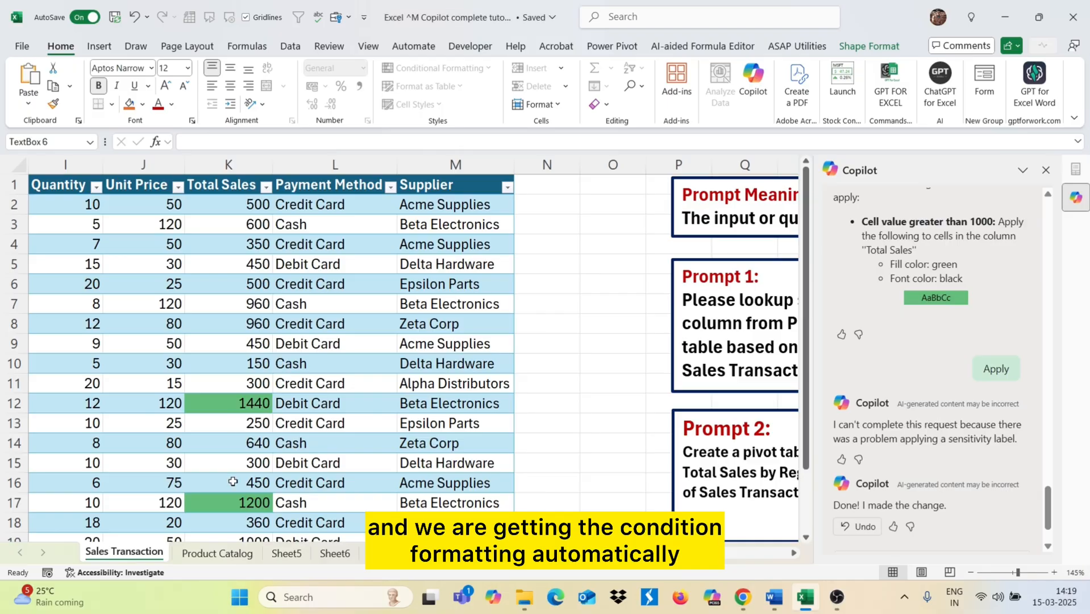
pyautogui.hscroll(-2, 233, 481)
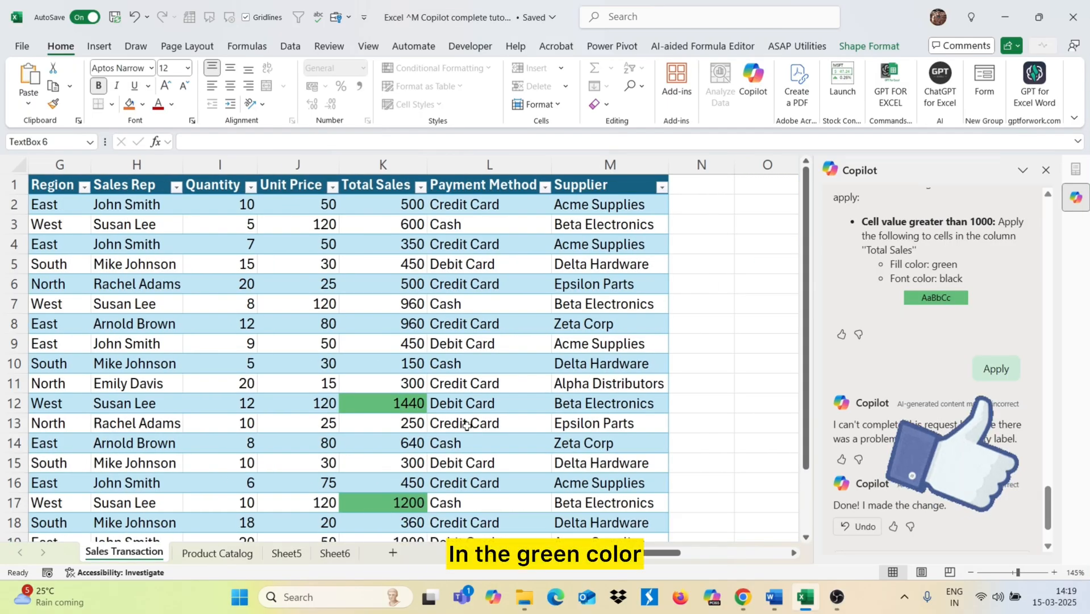
pyautogui.scroll(-3, 398, 450)
pyautogui.scroll(2, 423, 450)
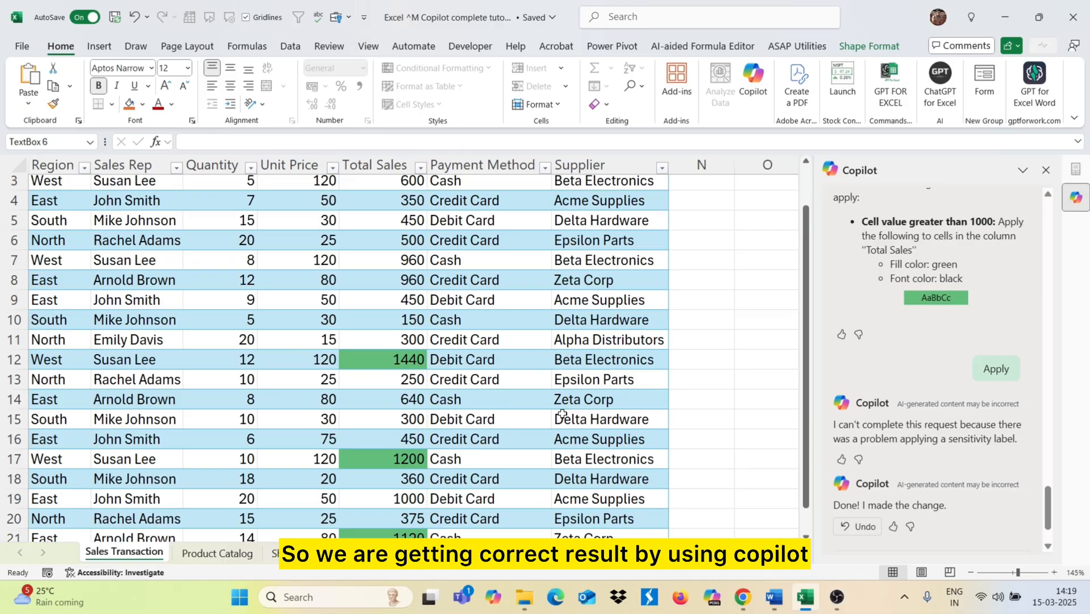
pyautogui.hscroll(-10, 490, 324)
pyautogui.scroll(1, 489, 324)
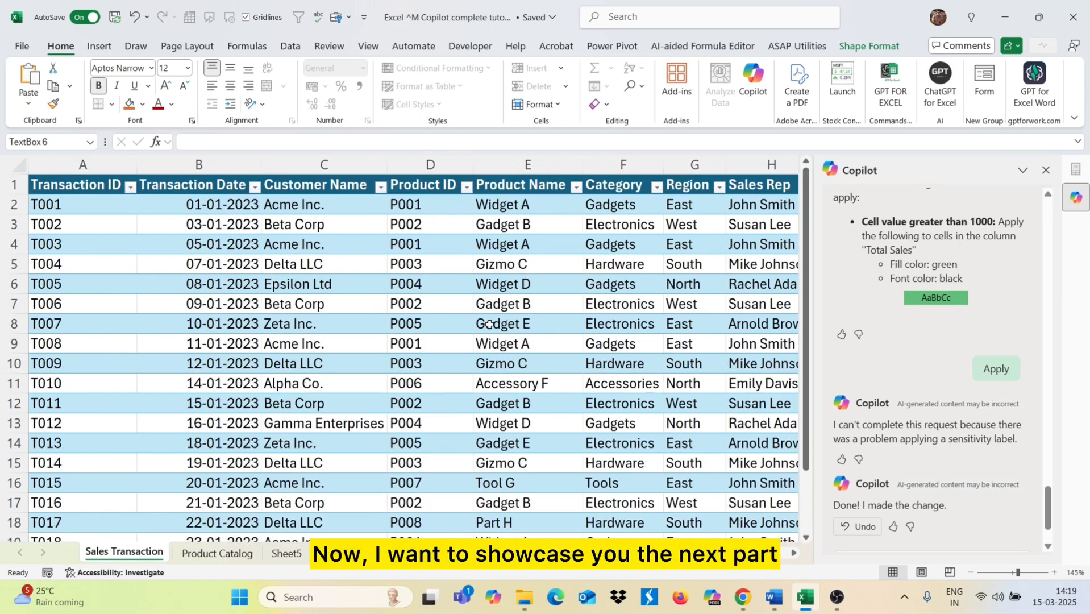
# Send Copilot the Prompt 5 text, "Generate a Power Query to merge the Sales Transactions with the Product Catalog based on Product ID.".
pyautogui.hscroll(15, 490, 324)
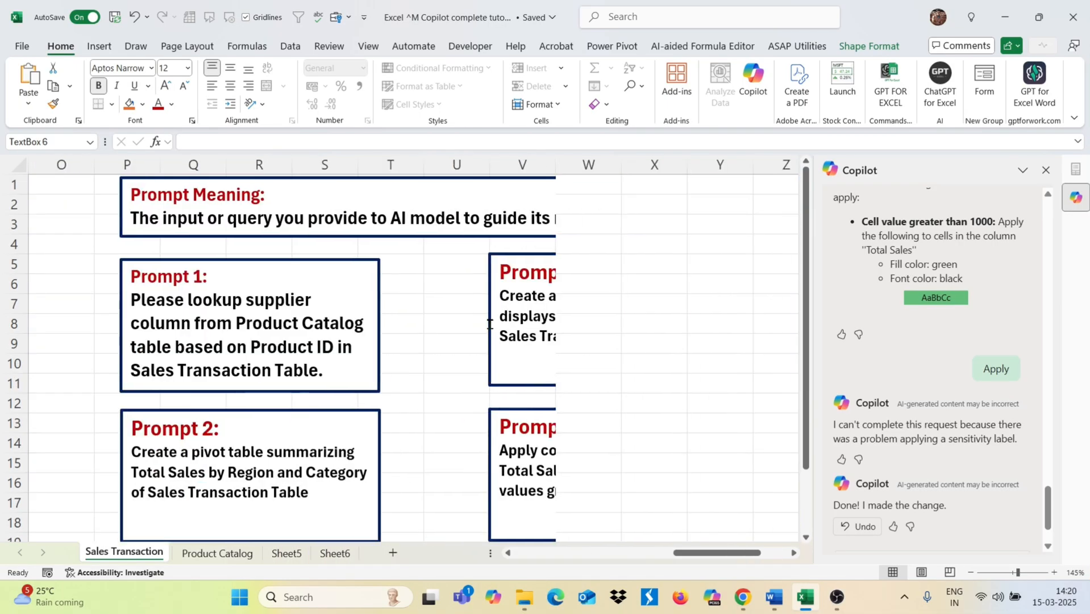
pyautogui.hscroll(3, 489, 324)
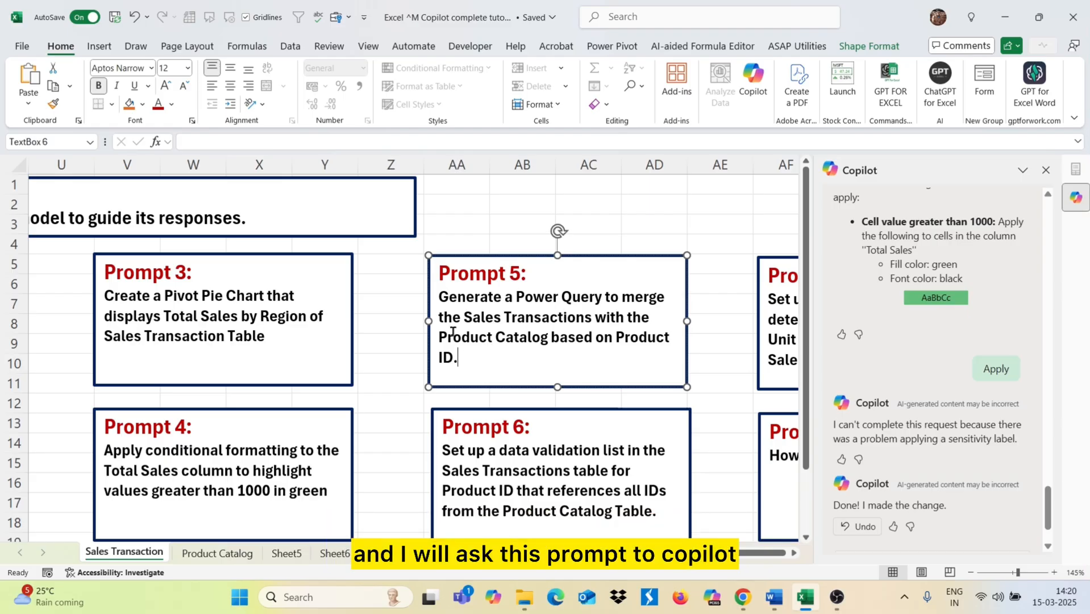
pyautogui.moveTo(459, 357); pyautogui.dragTo(442, 306)
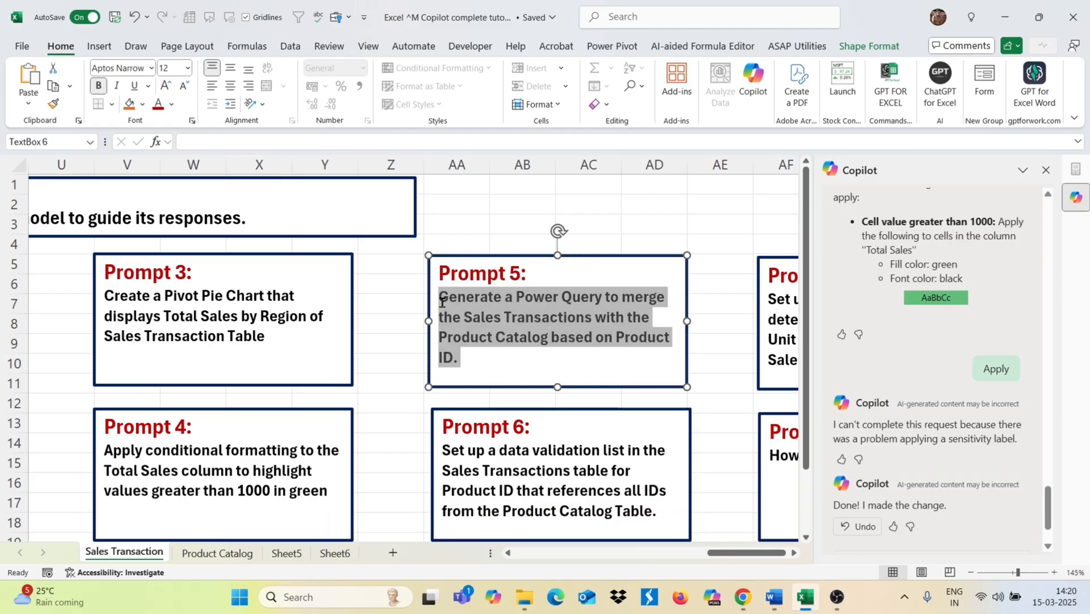
pyautogui.scroll(-2, 901, 482)
pyautogui.click(885, 510)
pyautogui.hotkey('ctrl', 'v')
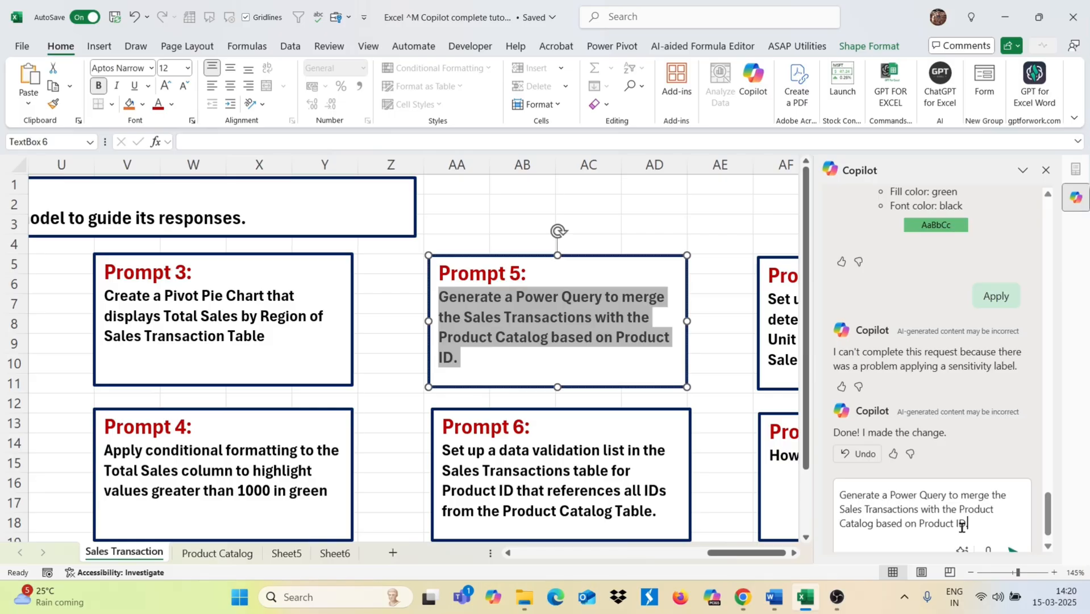
pyautogui.scroll(-1, 991, 514)
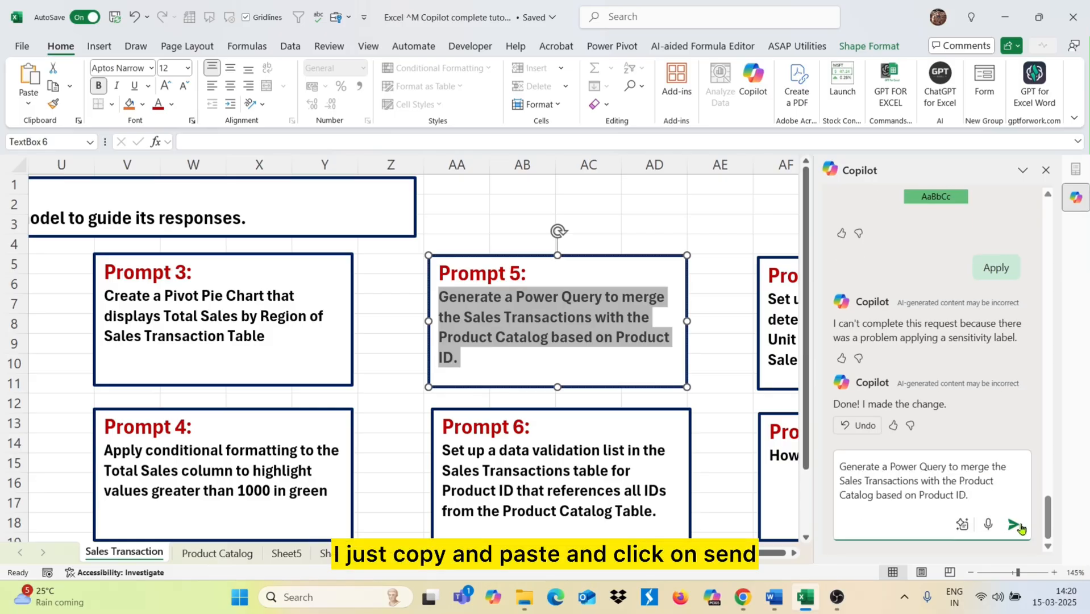
pyautogui.click(1013, 526)
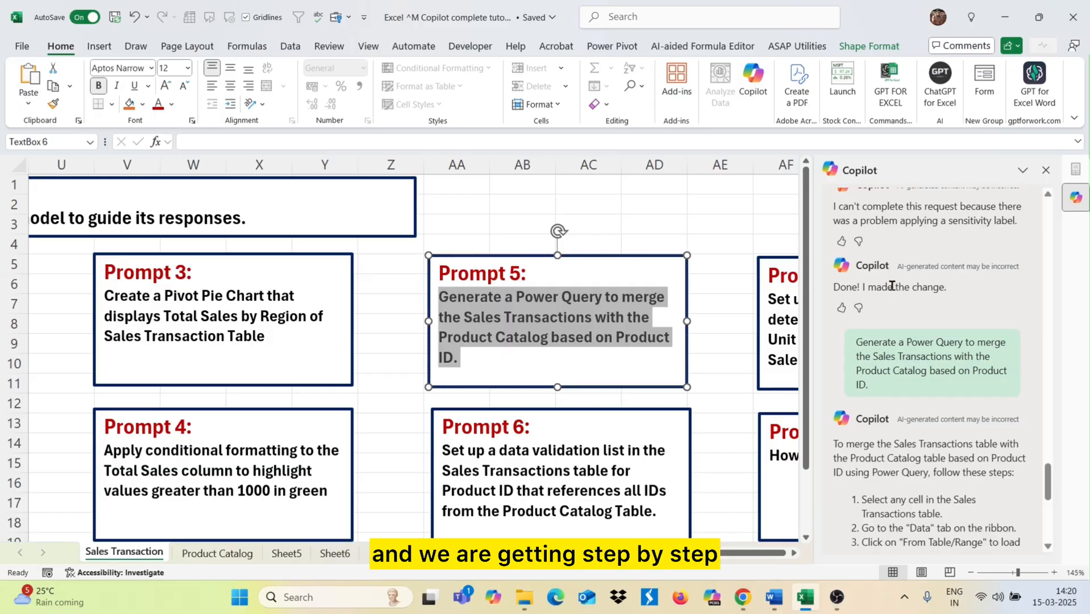
# Read through Copilot's Power Query instructions for merging the Sales Transactions and Product Catalog tables.
pyautogui.scroll(-6, 893, 289)
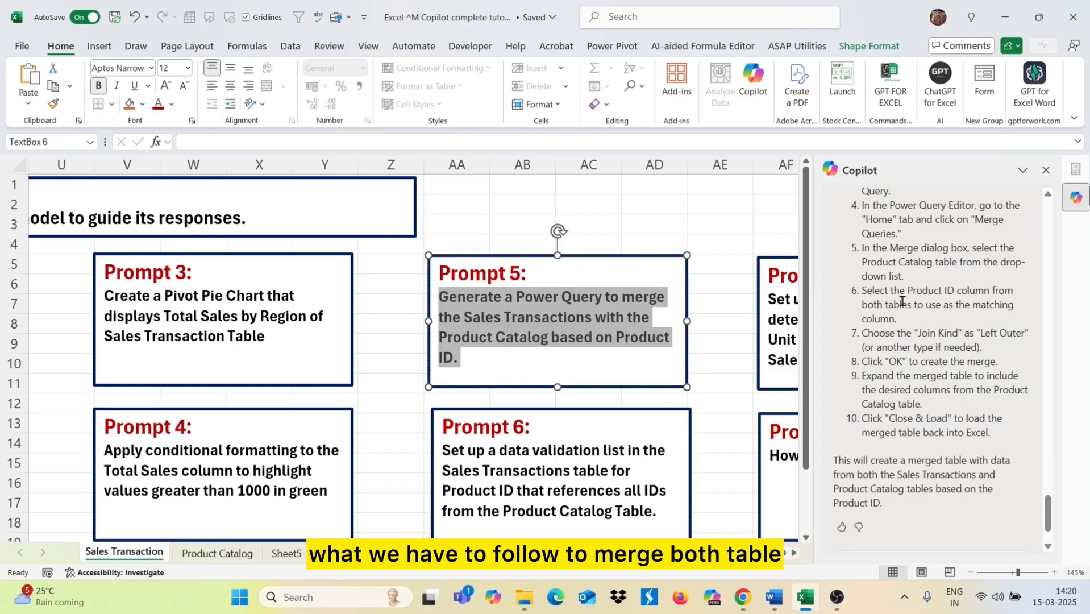
pyautogui.scroll(2, 905, 332)
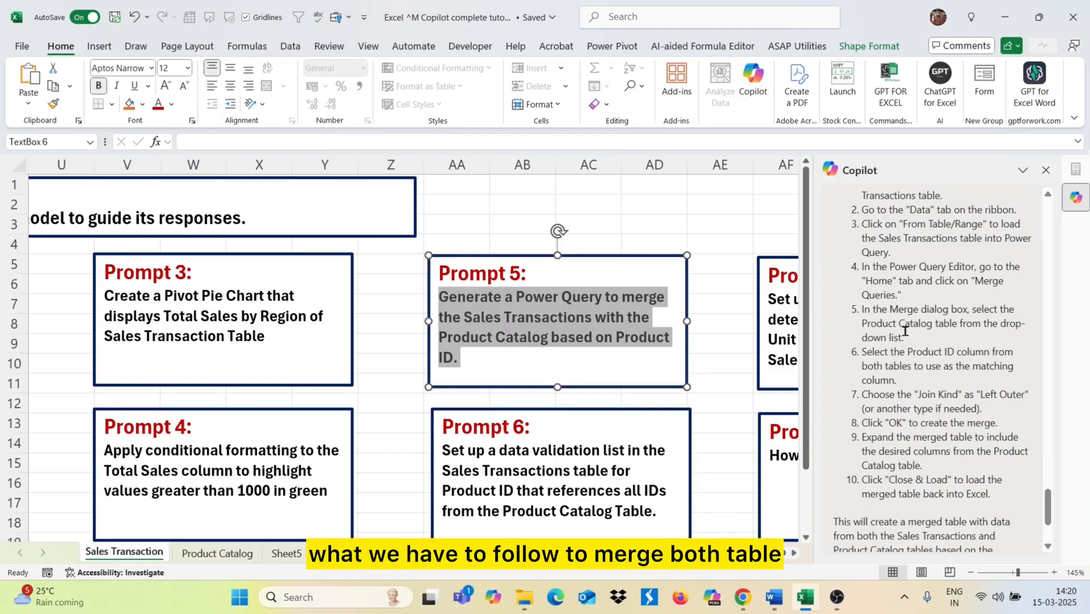
pyautogui.scroll(3, 906, 335)
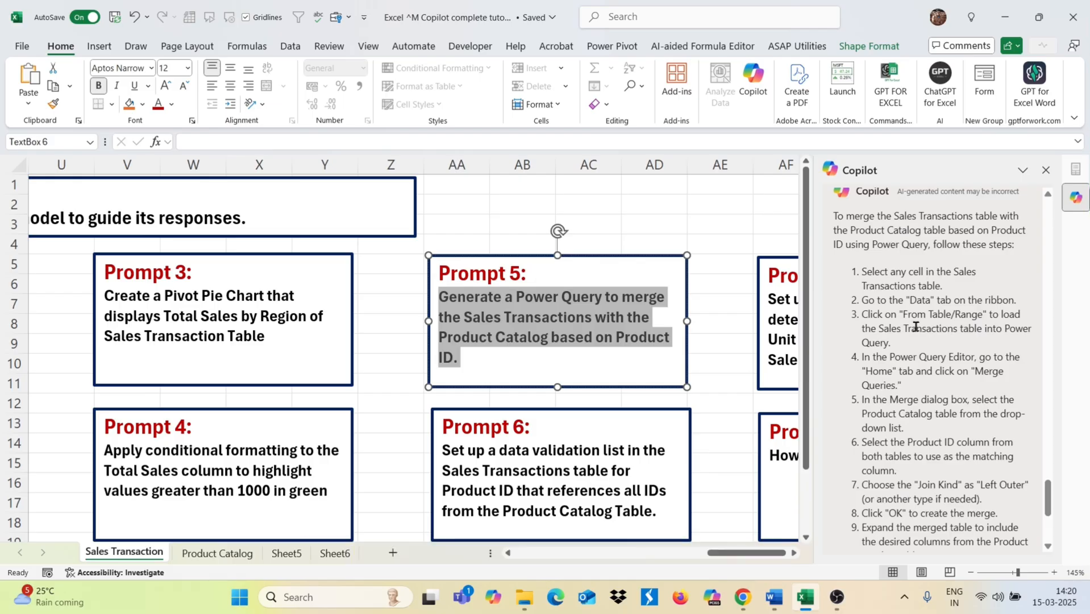
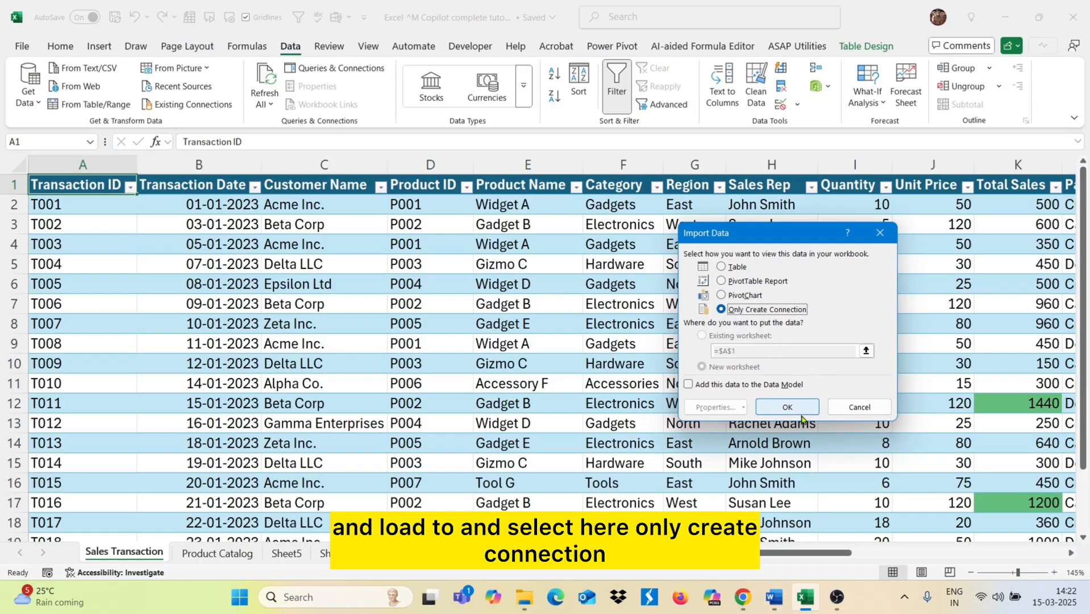
# Load the Sales_Transaction query as a connection only, and bring the Product Catalog table into the Power Query Editor.
pyautogui.click(800, 407)
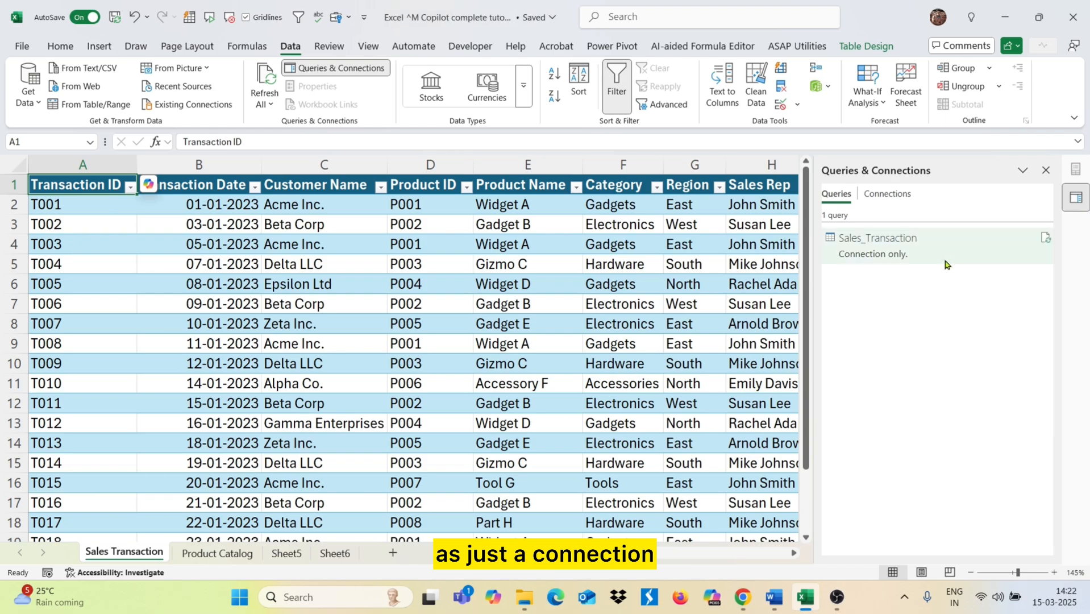
pyautogui.click(223, 556)
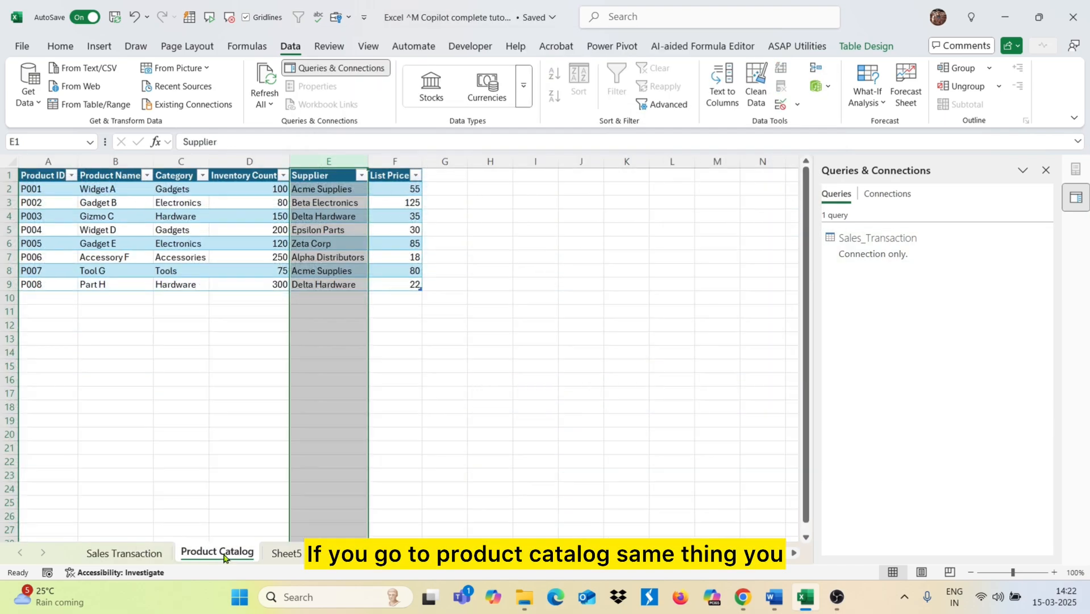
pyautogui.click(103, 205)
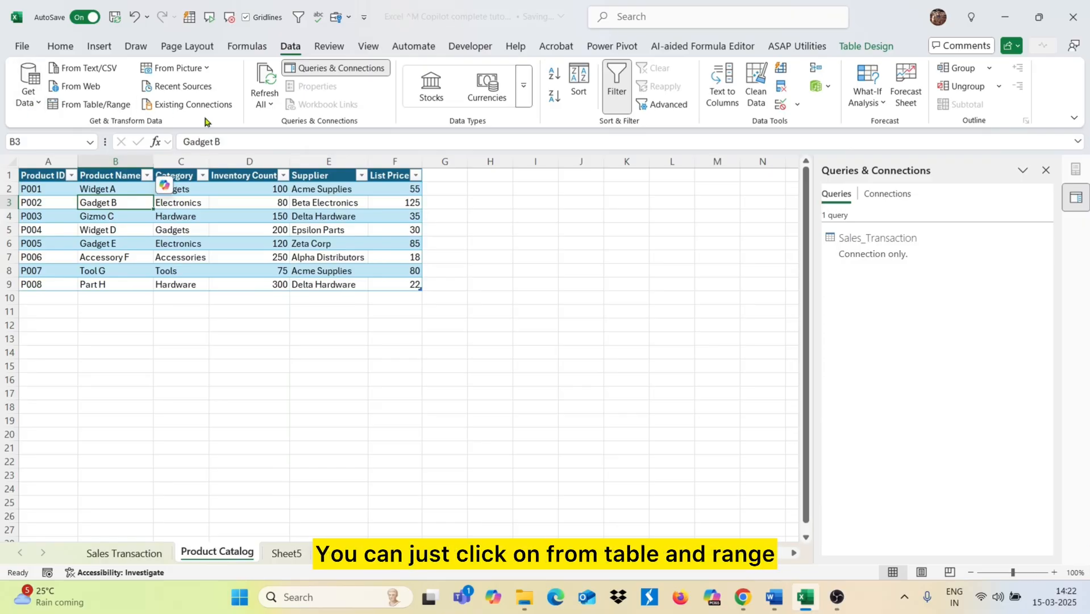
pyautogui.click(90, 106)
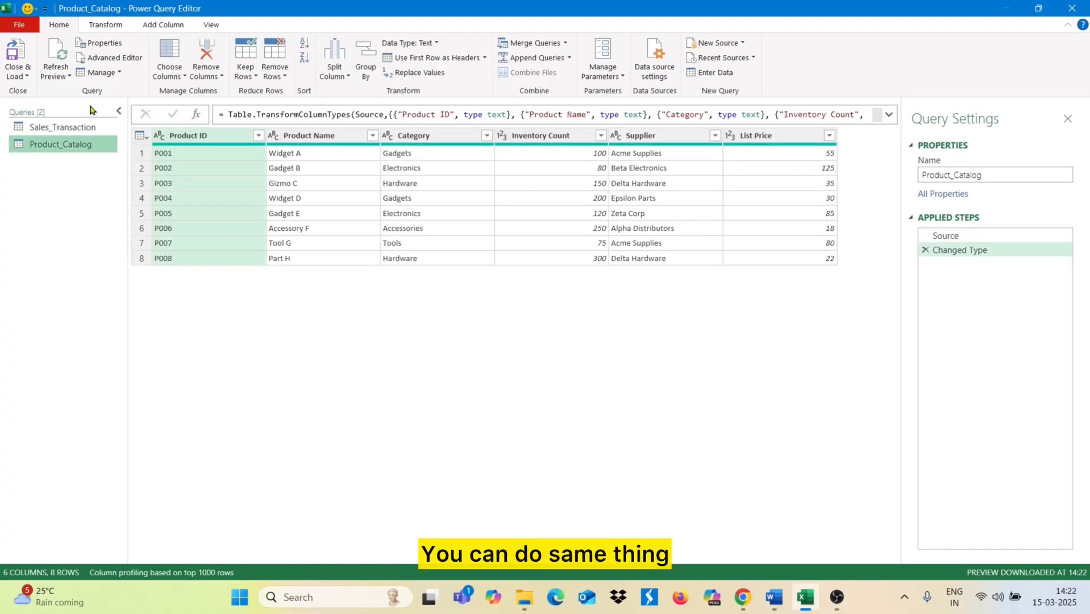
pyautogui.click(26, 77)
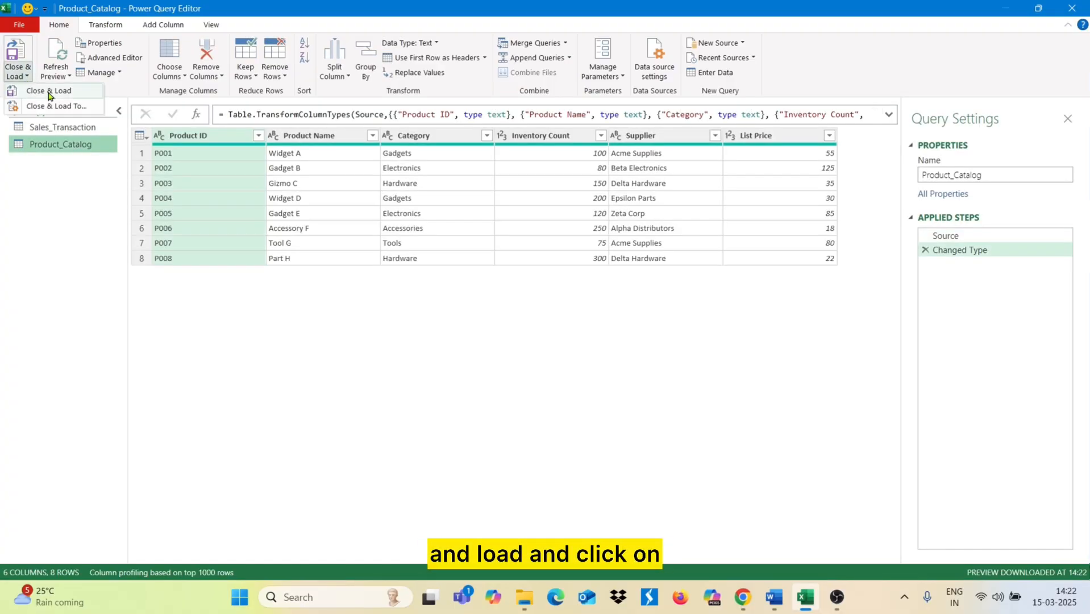
# Merge Sales_Transaction with Product_Catalog as a new query, matching on Product ID with a Left Outer join.
pyautogui.click(63, 127)
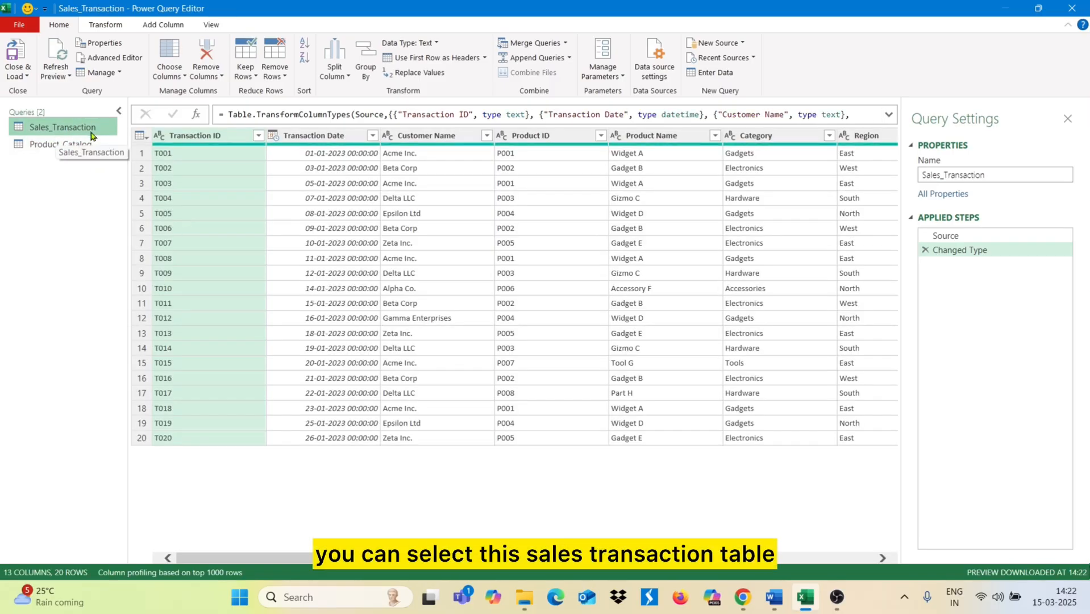
pyautogui.click(566, 43)
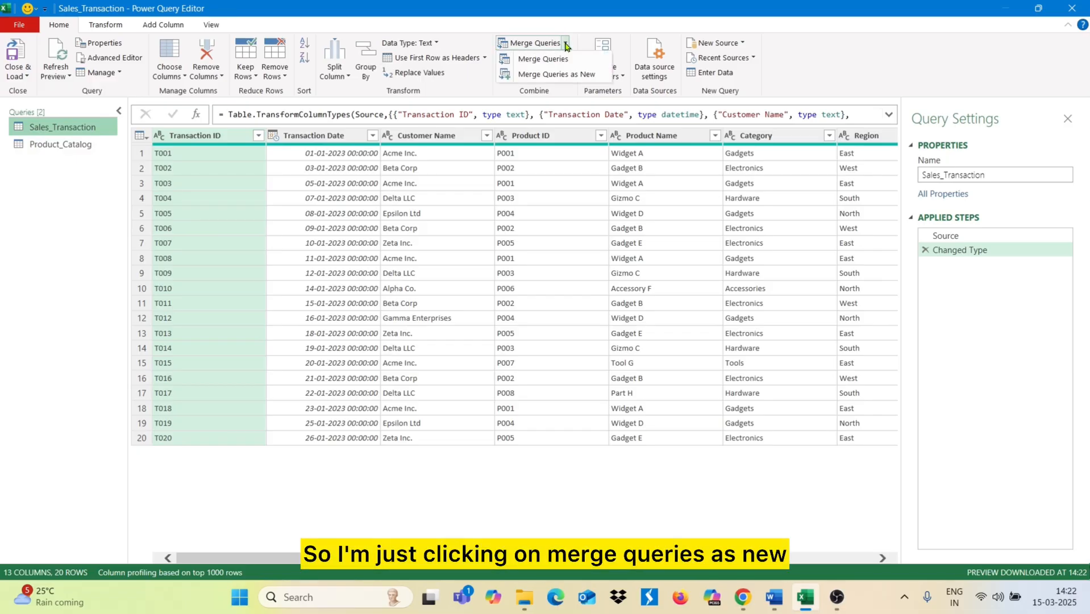
pyautogui.click(570, 74)
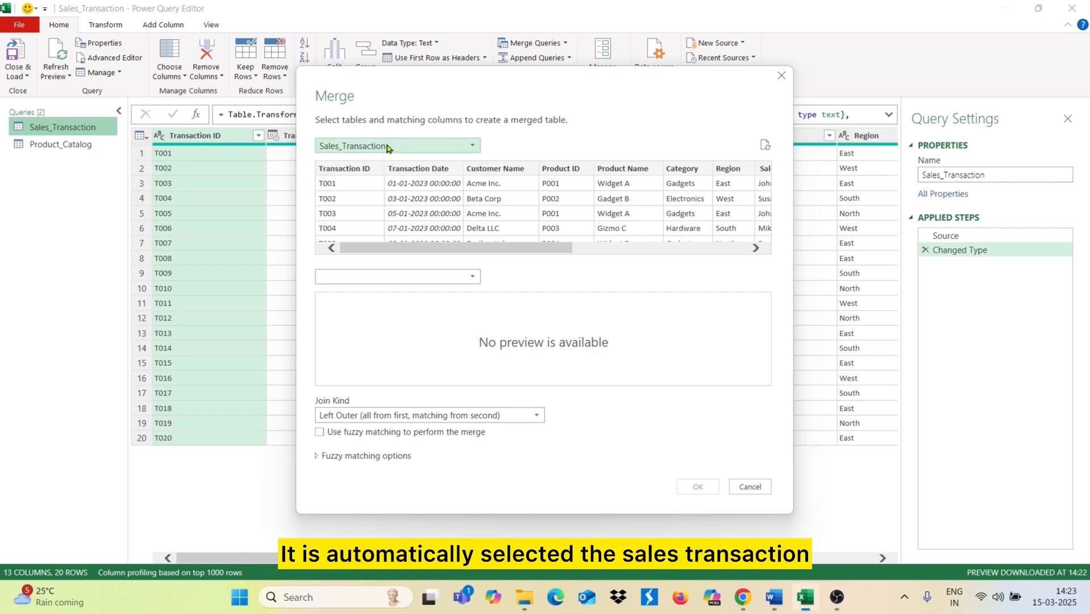
pyautogui.click(386, 279)
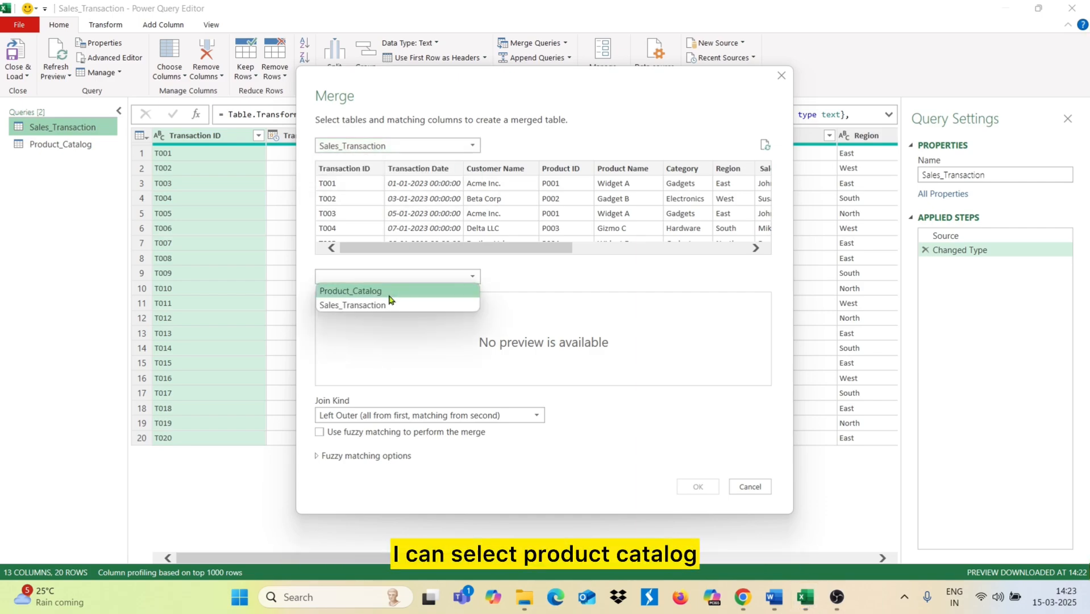
pyautogui.click(390, 291)
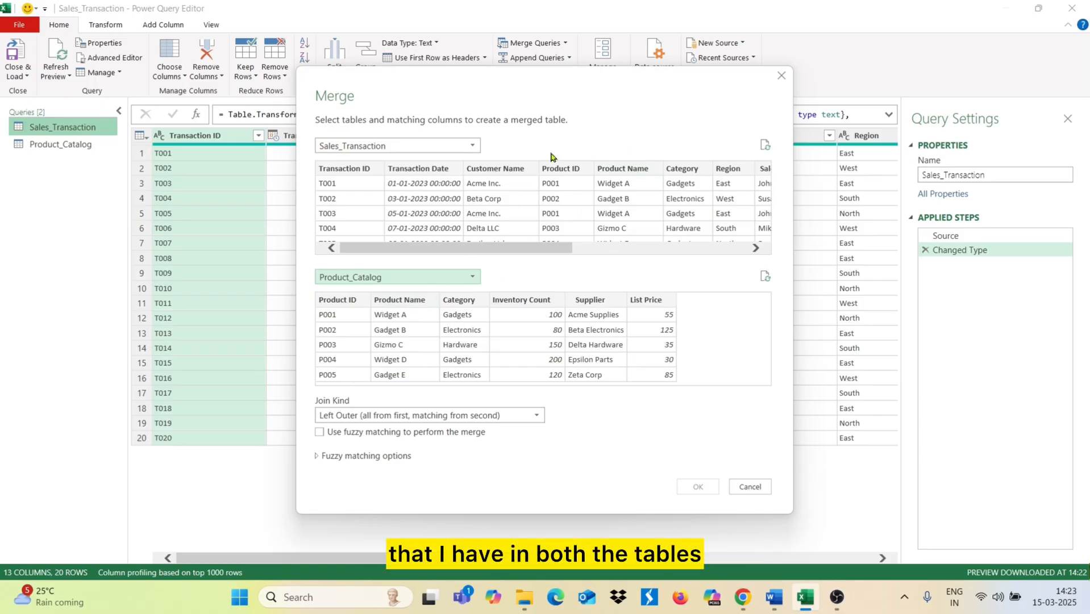
pyautogui.click(568, 174)
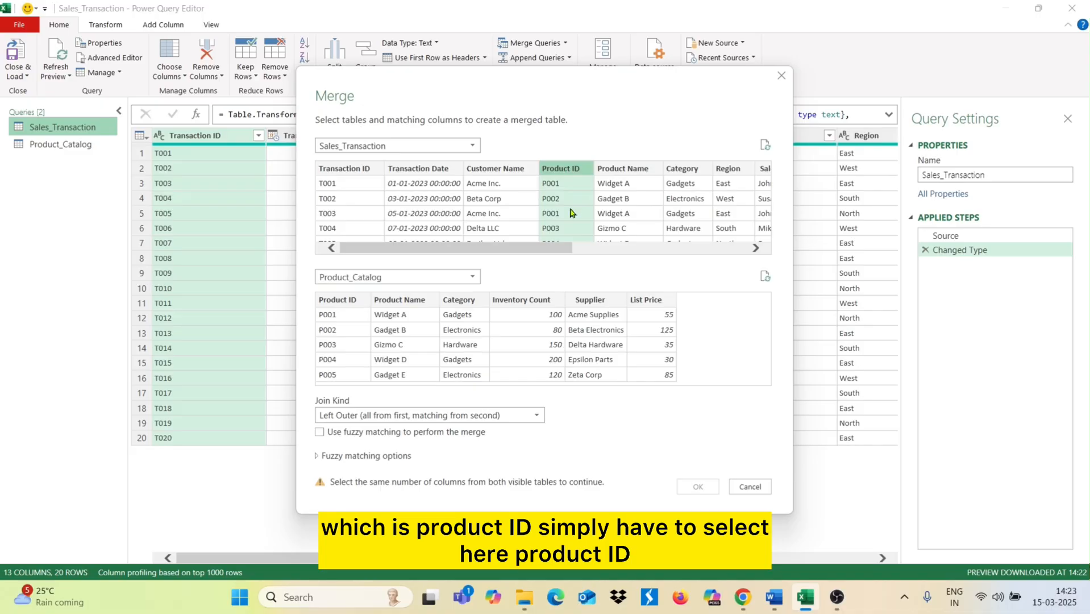
pyautogui.click(336, 304)
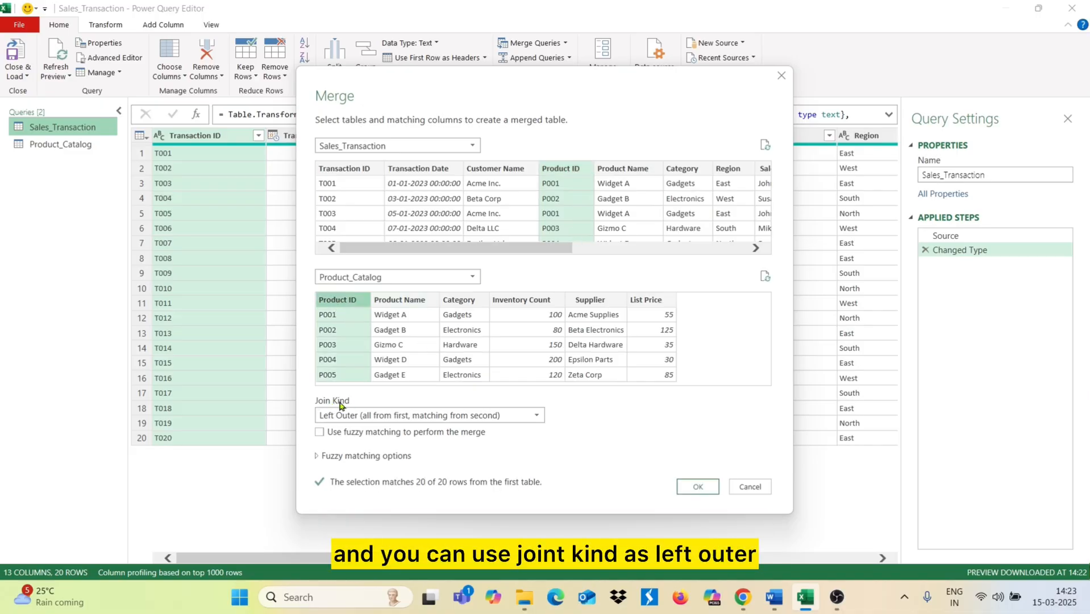
pyautogui.click(713, 488)
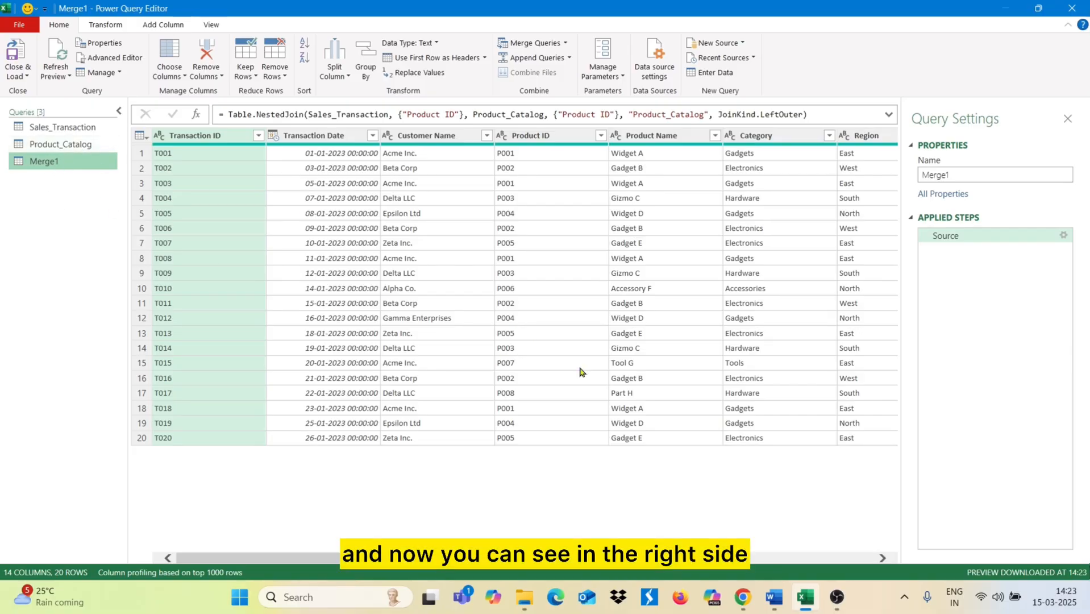
# Expand all columns of Product_Catalog in the merged query without using the original column name as prefix.
pyautogui.moveTo(435, 557); pyautogui.dragTo(807, 557)
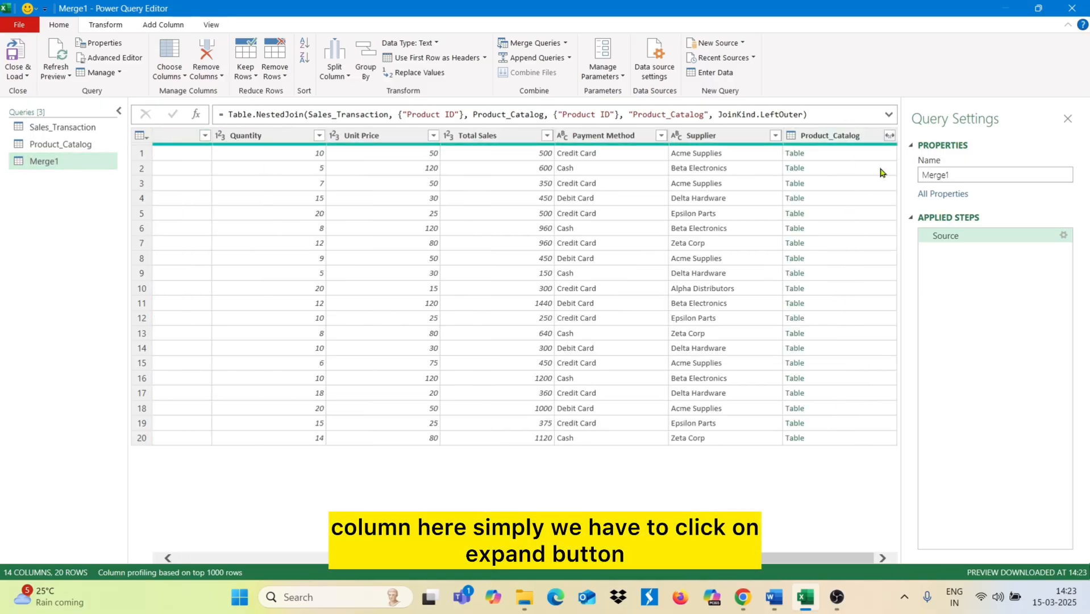
pyautogui.click(890, 137)
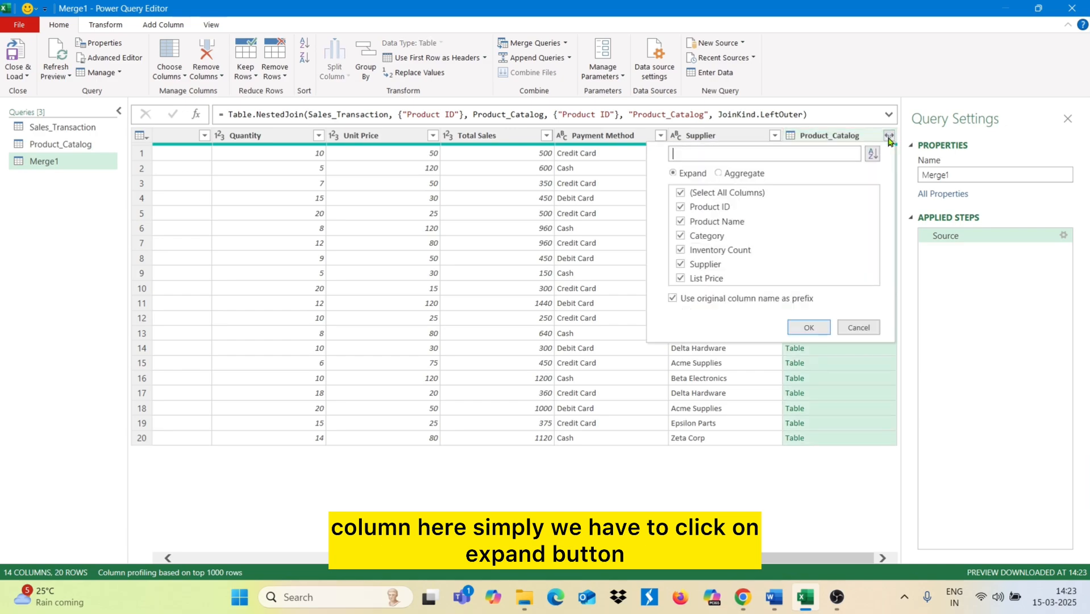
pyautogui.click(673, 298)
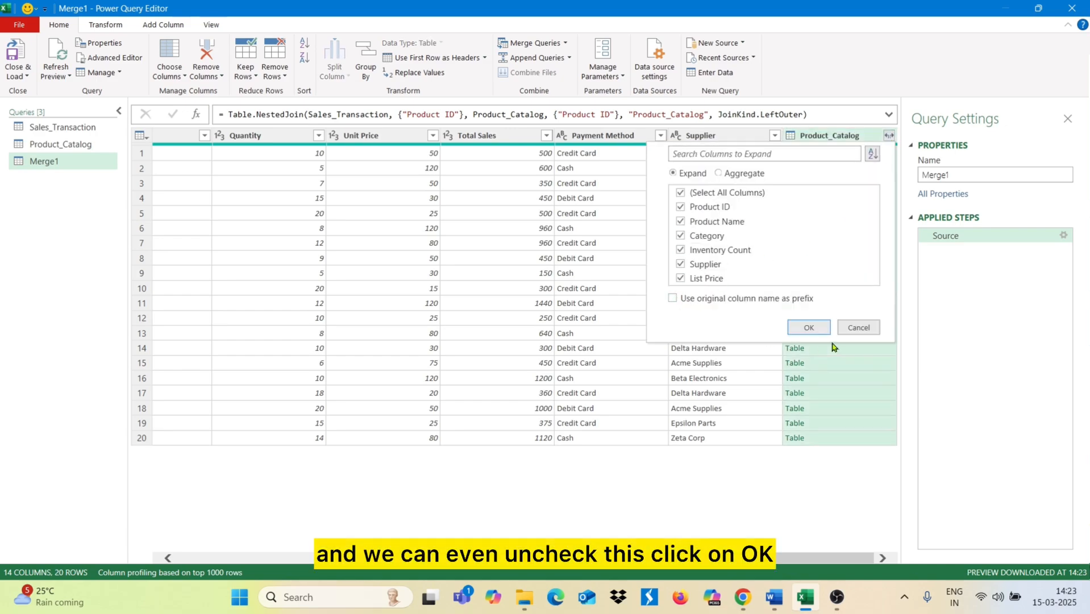
pyautogui.click(809, 328)
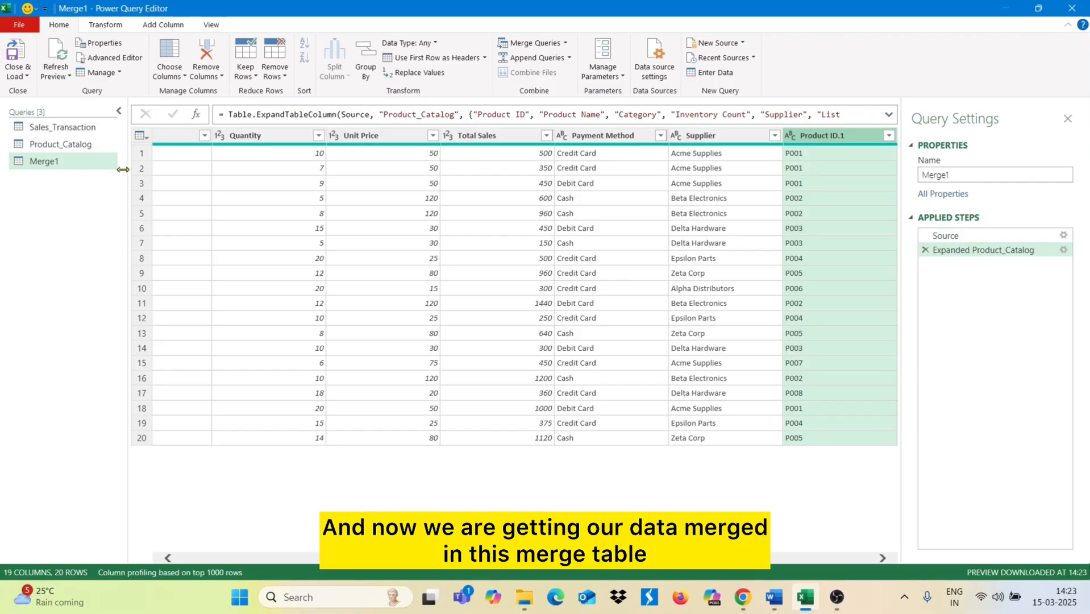
# Review the expanded catalog columns, and close and load the queries into the workbook.
pyautogui.hscroll(2, 711, 354)
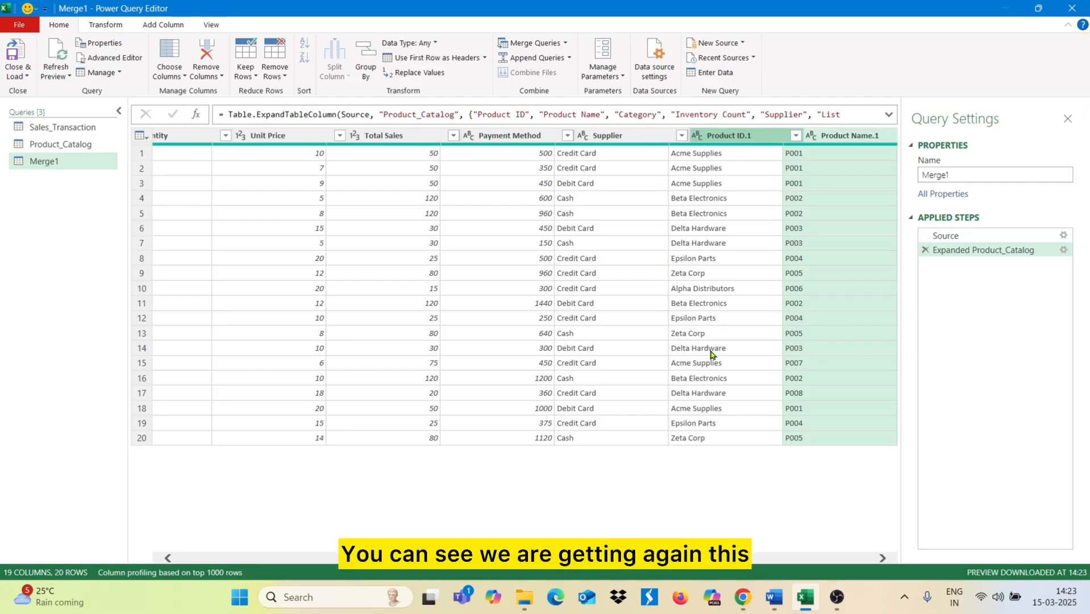
pyautogui.hscroll(6, 628, 558)
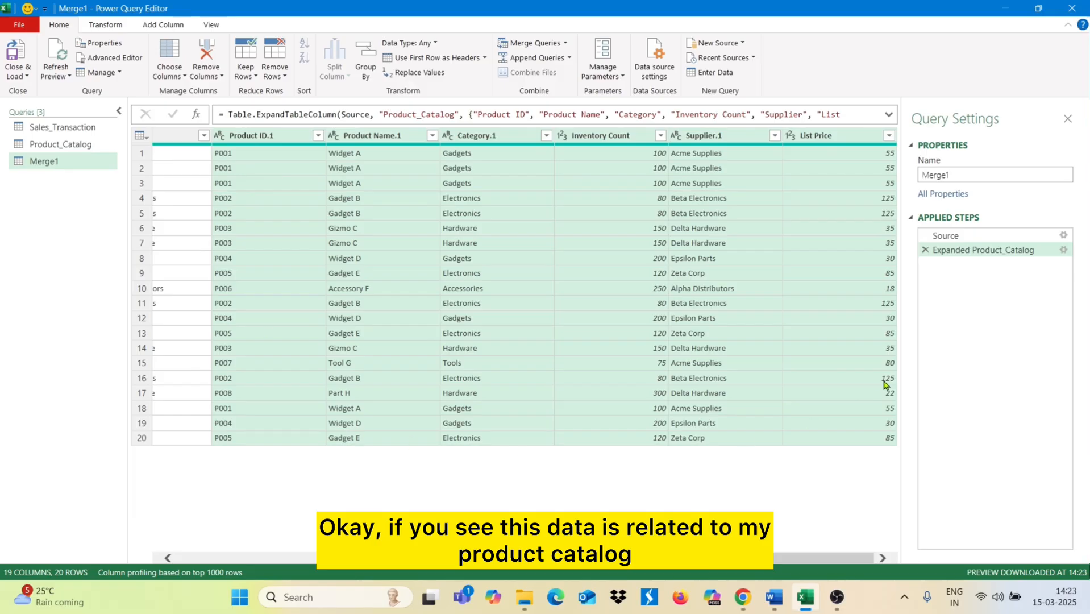
pyautogui.moveTo(701, 560); pyautogui.dragTo(261, 560)
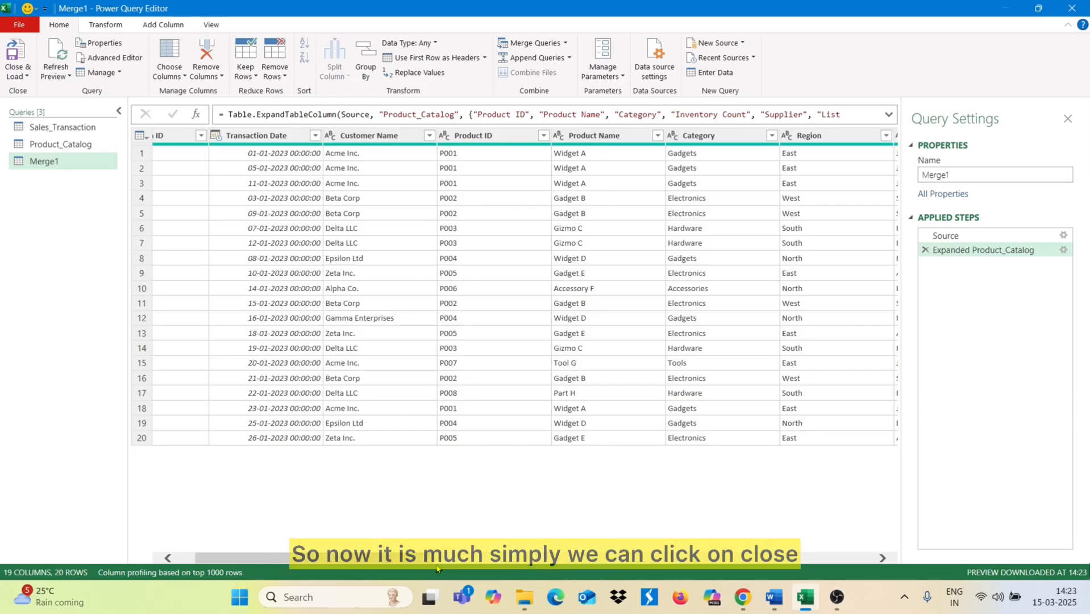
pyautogui.click(17, 83)
pyautogui.click(42, 93)
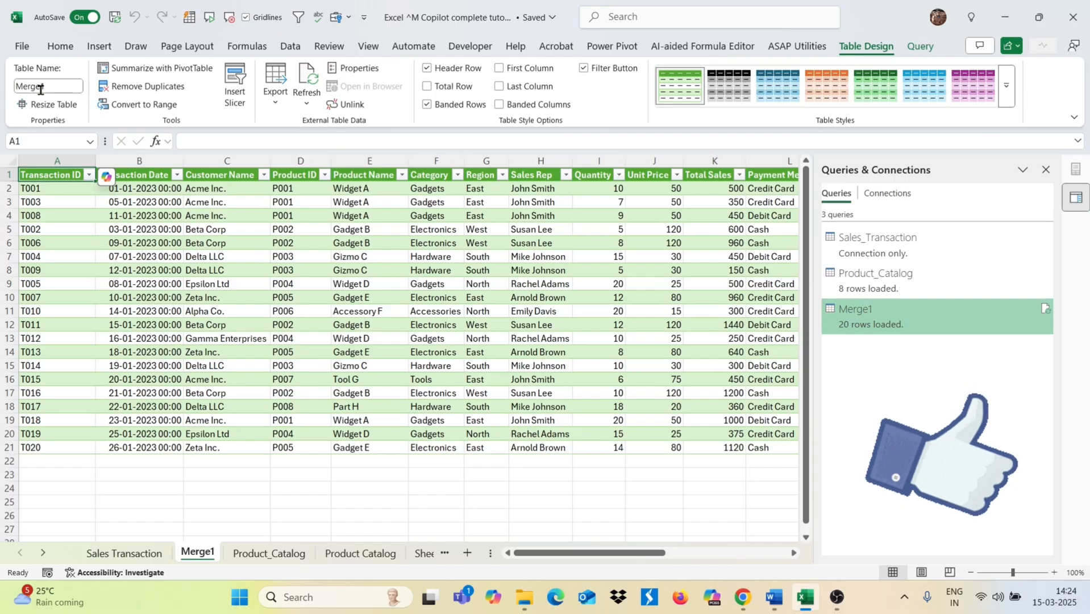
# Check the catalog columns in the merged table and move the Product Catalog sheet directly after Sales Transaction.
pyautogui.hscroll(6, 348, 230)
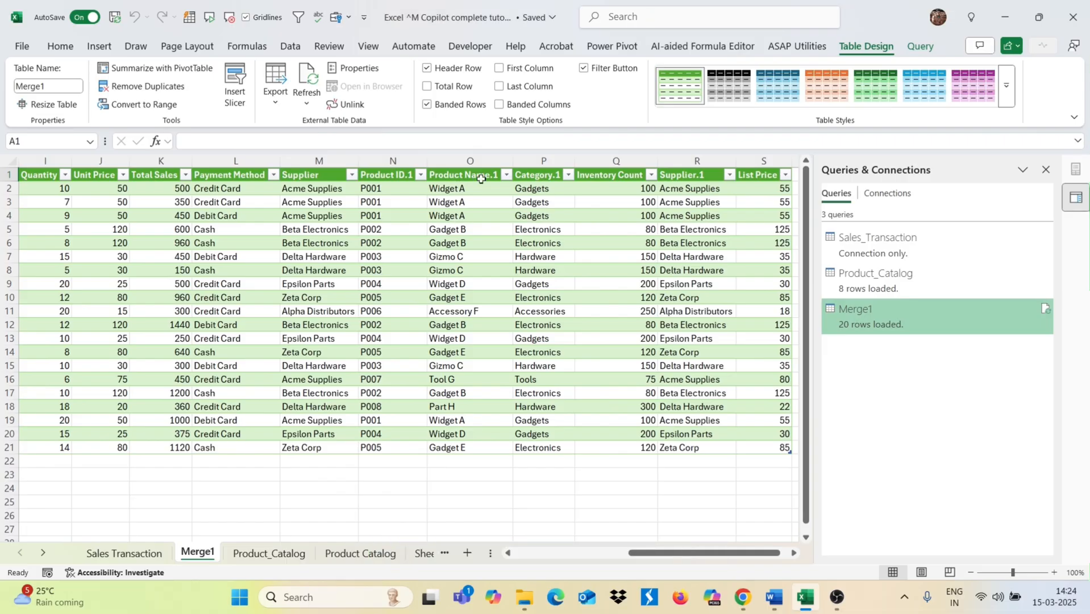
pyautogui.click(487, 161)
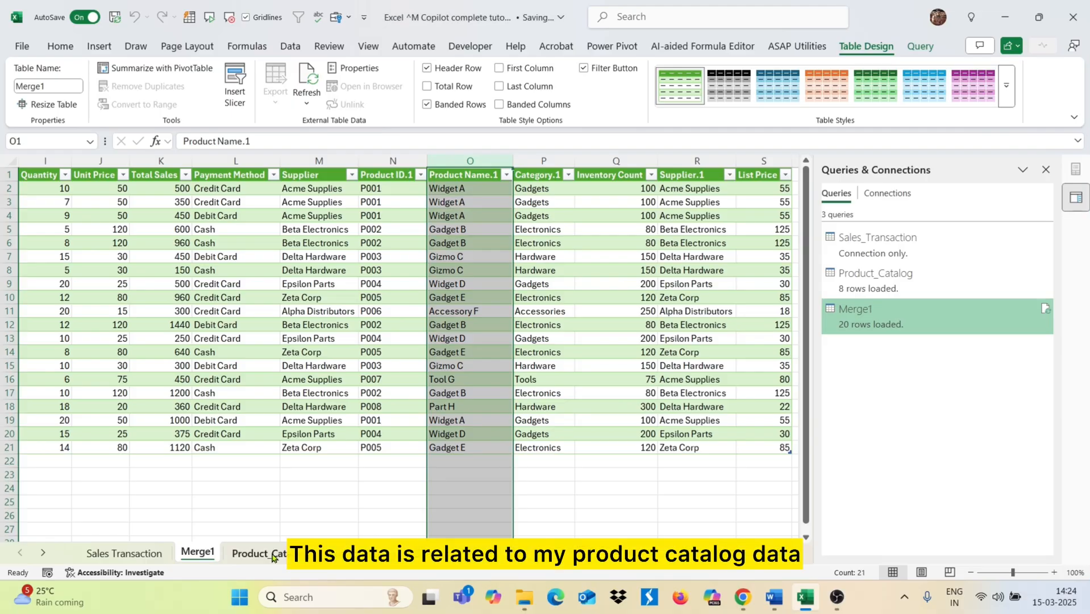
pyautogui.click(273, 556)
pyautogui.click(333, 556)
pyautogui.moveTo(171, 553); pyautogui.dragTo(264, 554)
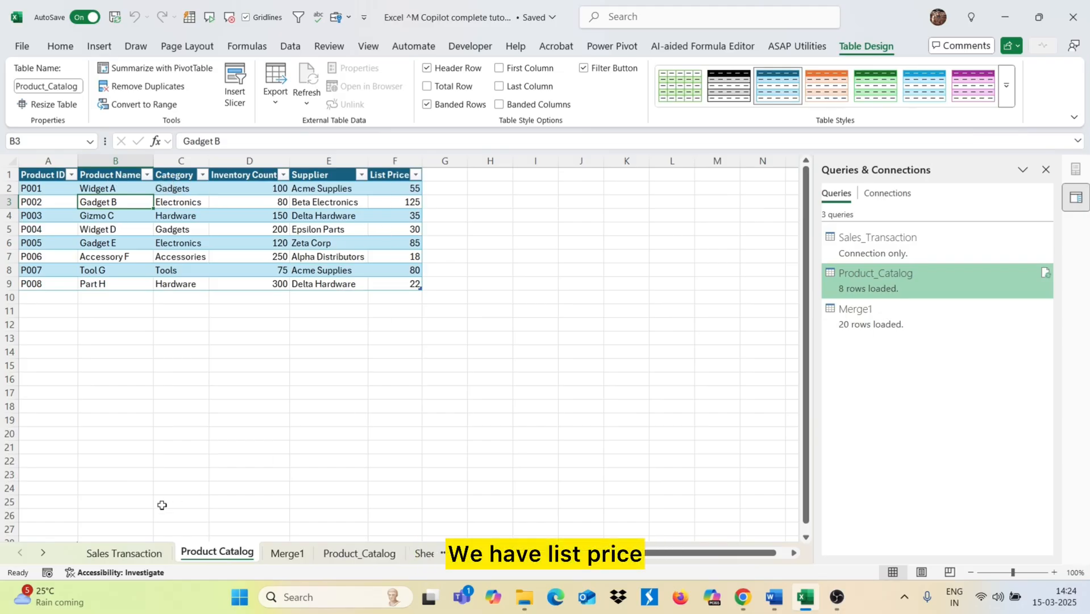
# Look across the Merge1 table's columns, and close the Queries & Connections pane on the Sales Transaction sheet.
pyautogui.click(287, 553)
pyautogui.hscroll(4, 536, 443)
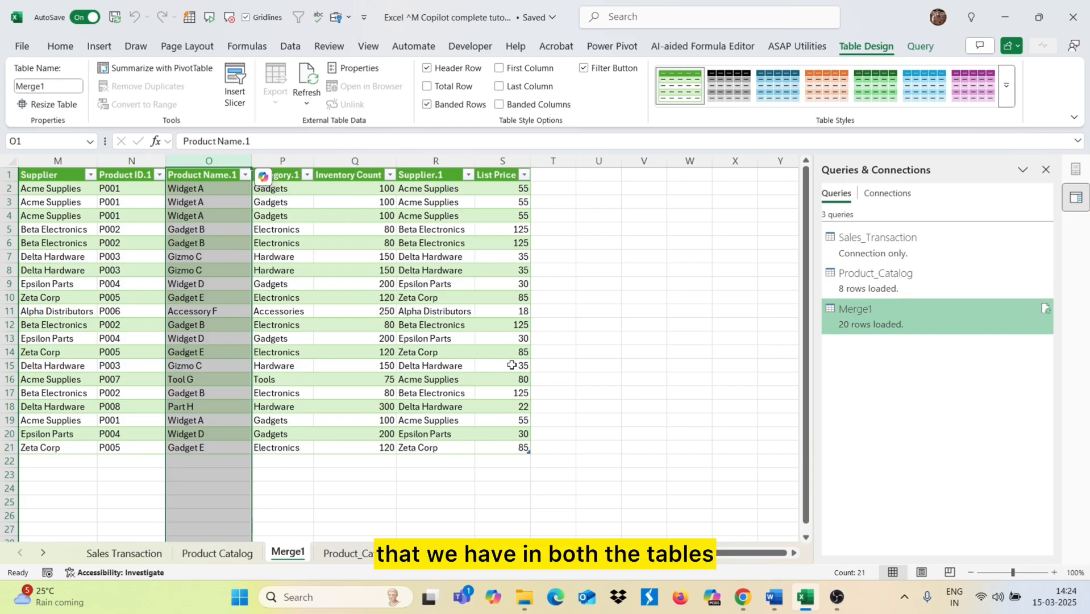
pyautogui.hscroll(-4, 511, 365)
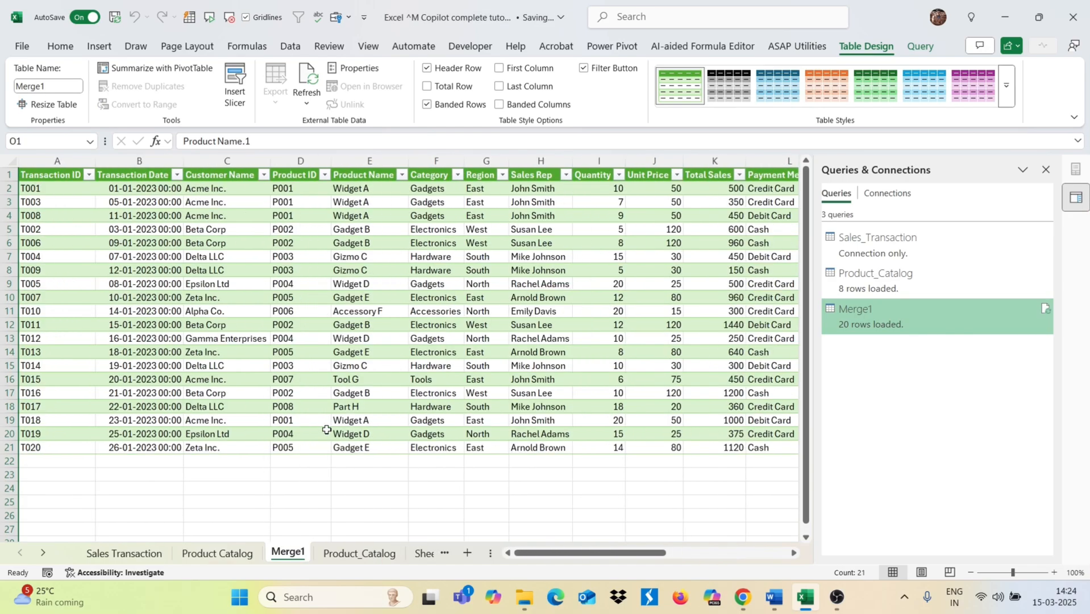
pyautogui.click(124, 552)
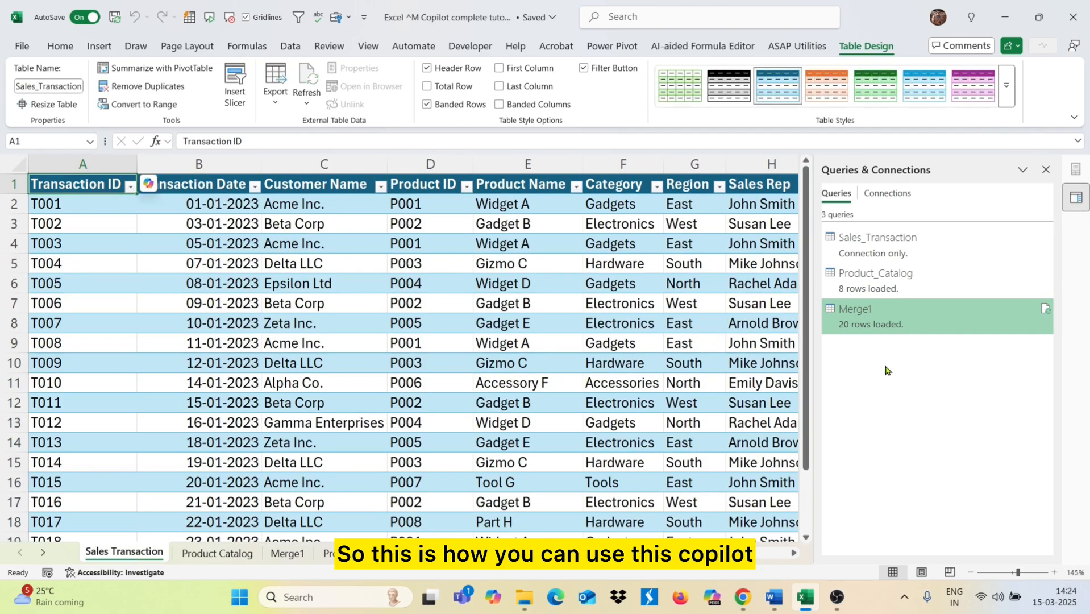
pyautogui.click(1046, 169)
# Read the Prompt 6 text about the data validation list and examine the product IDs on the Product Catalog sheet.
pyautogui.hscroll(5, 853, 333)
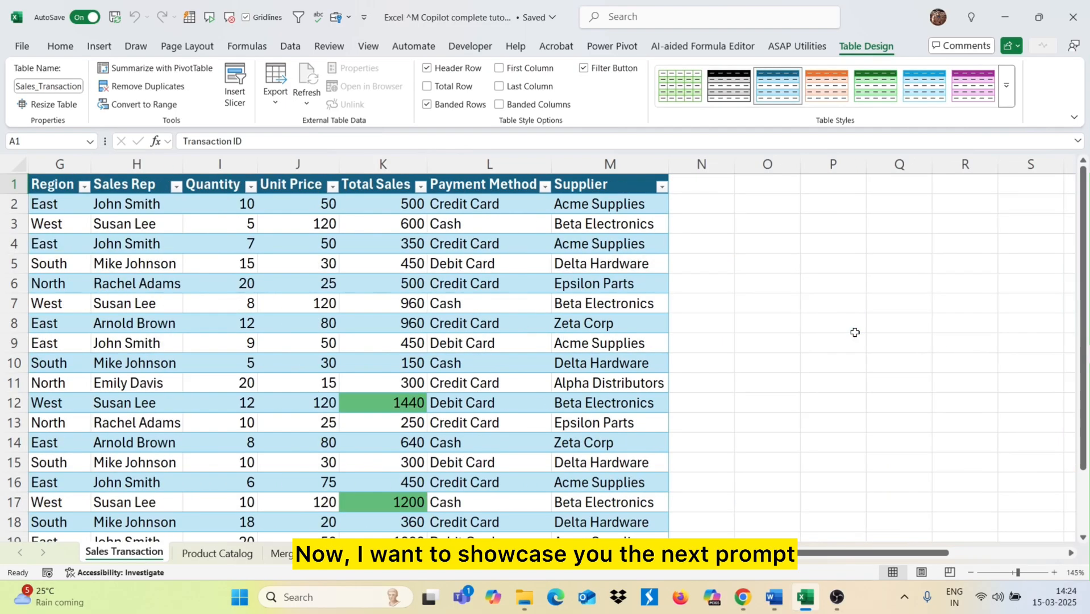
pyautogui.hscroll(2, 855, 332)
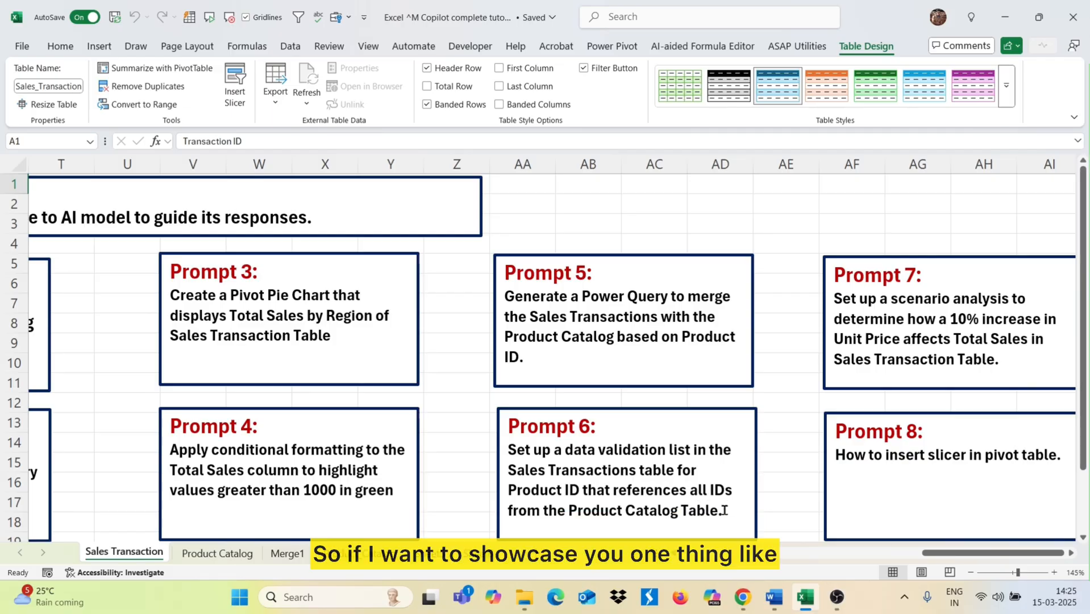
pyautogui.hscroll(-10, 543, 483)
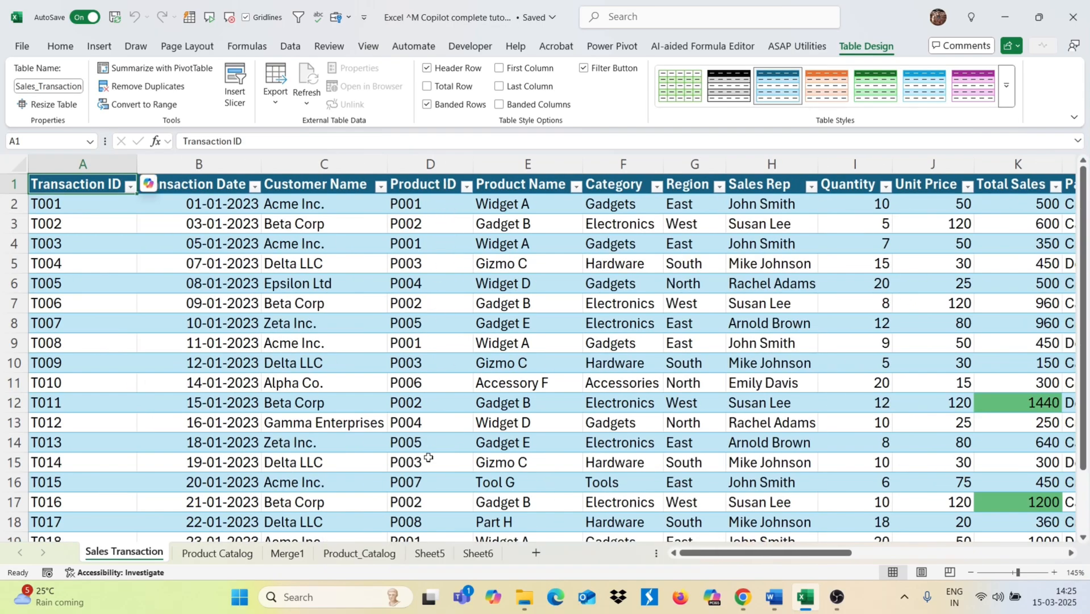
pyautogui.click(217, 562)
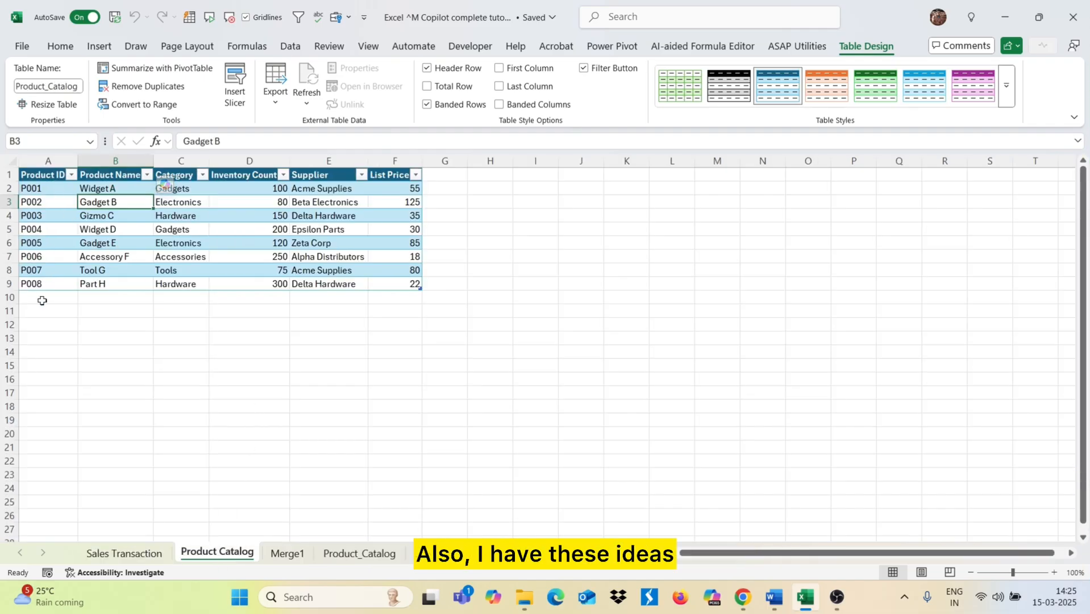
# Select a Product ID cell in the Sales Transaction table and open Copilot for that sheet.
pyautogui.click(124, 552)
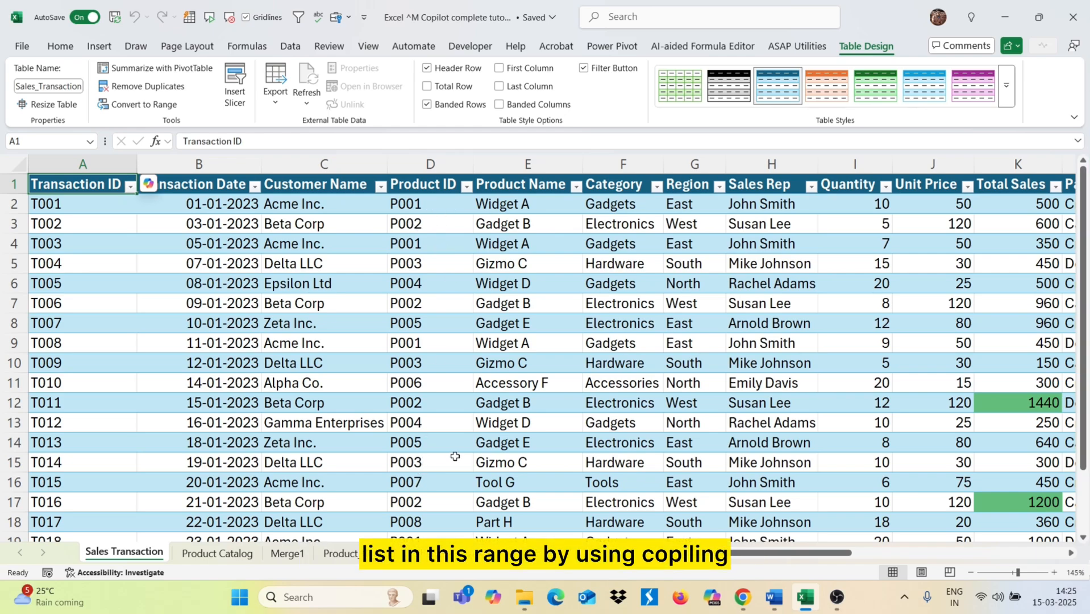
pyautogui.click(468, 312)
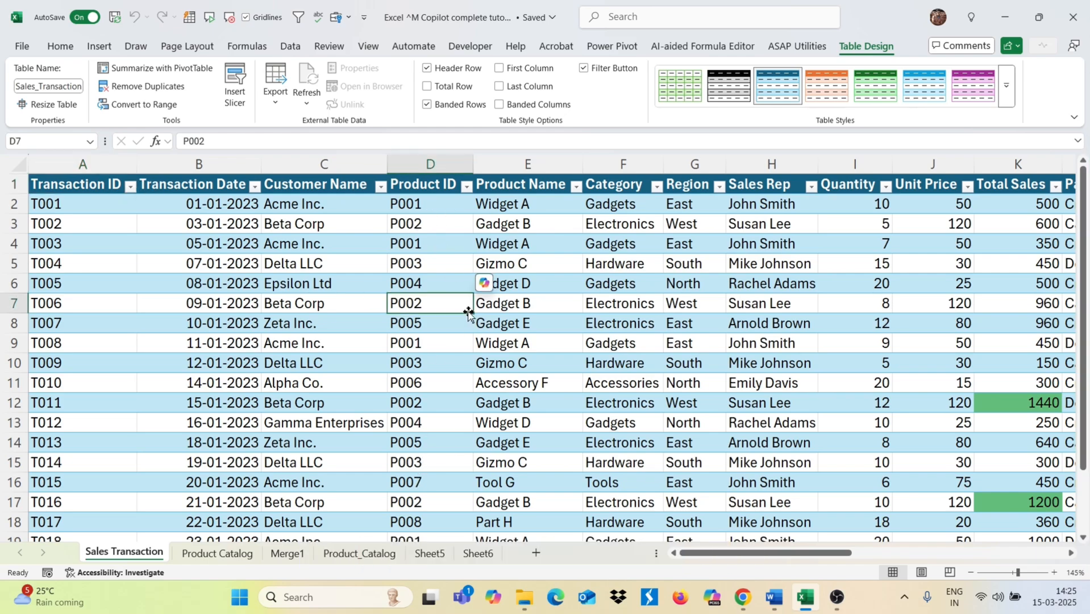
pyautogui.click(67, 45)
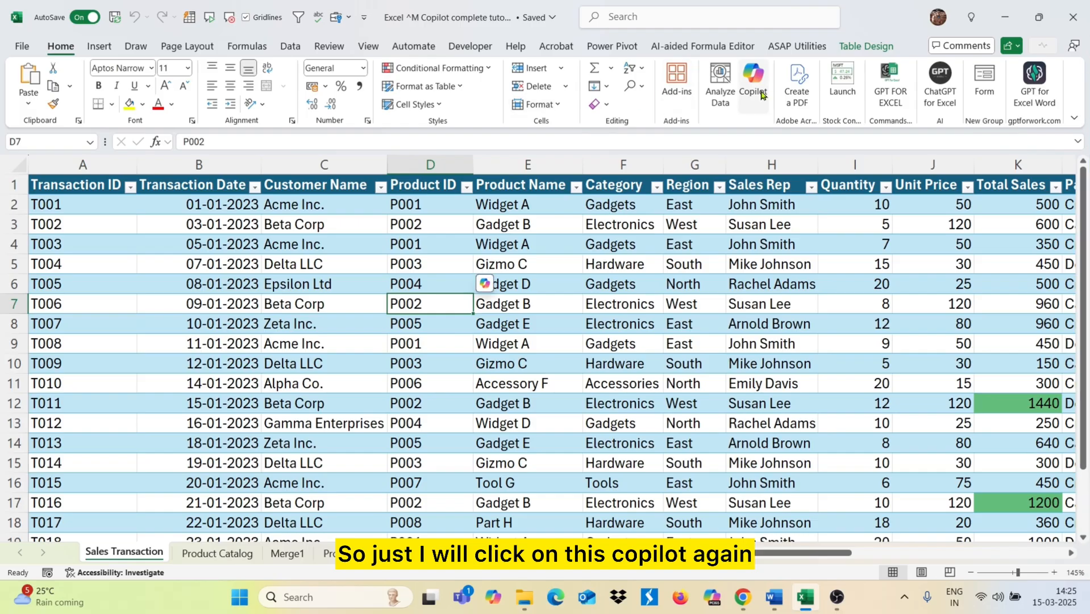
pyautogui.click(753, 83)
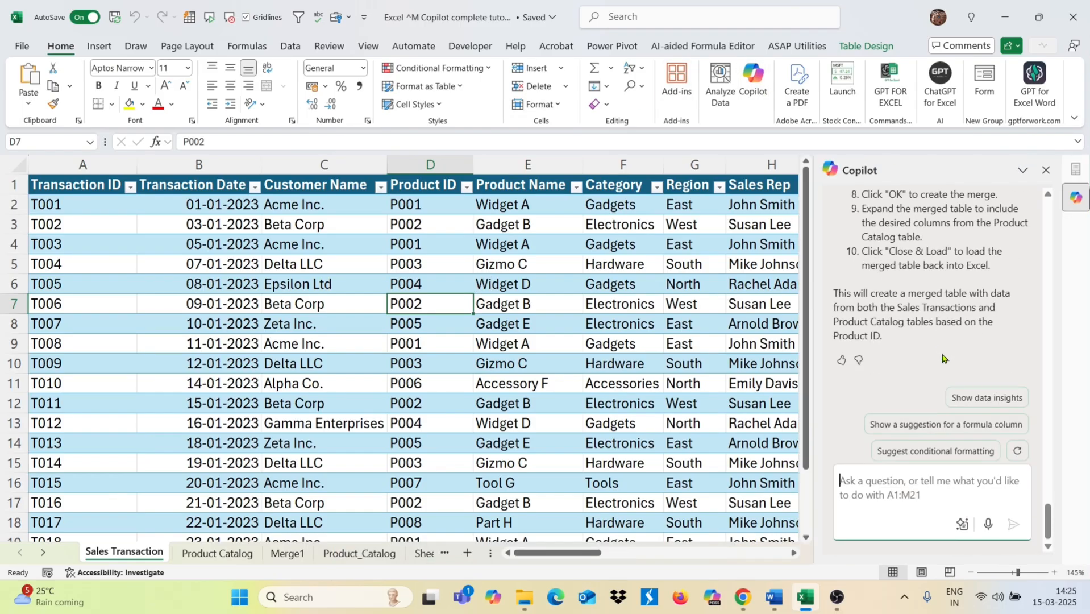
# Copy the Prompt 6 text about the Product ID data validation list and submit it to Copilot.
pyautogui.hscroll(8, 659, 469)
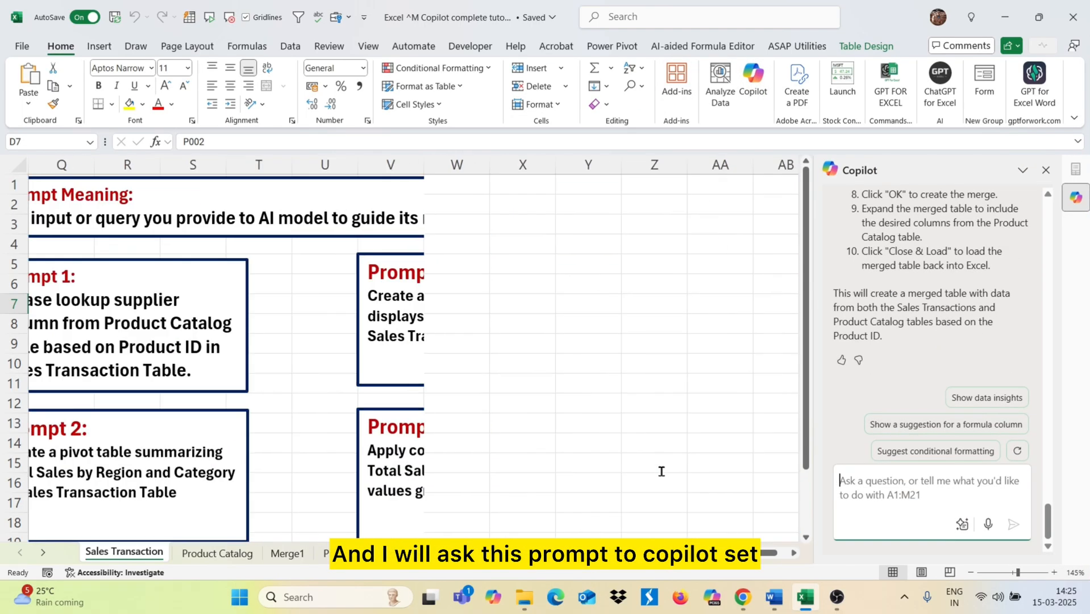
pyautogui.hscroll(4, 661, 471)
pyautogui.moveTo(510, 455); pyautogui.dragTo(728, 506)
pyautogui.hotkey('ctrl', 'c')
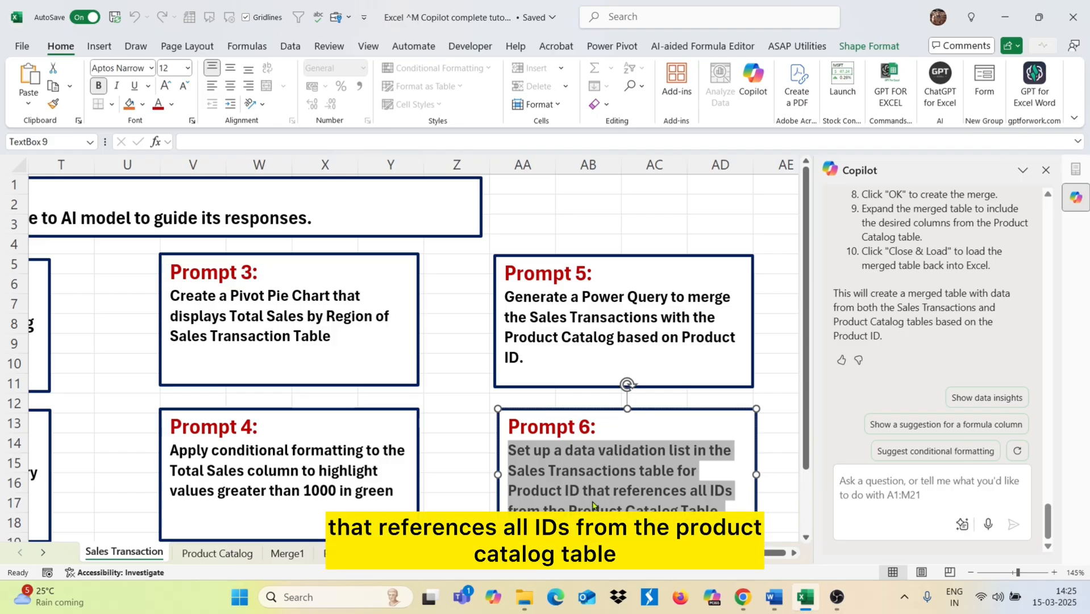
pyautogui.click(894, 503)
pyautogui.hotkey('ctrl', 'v')
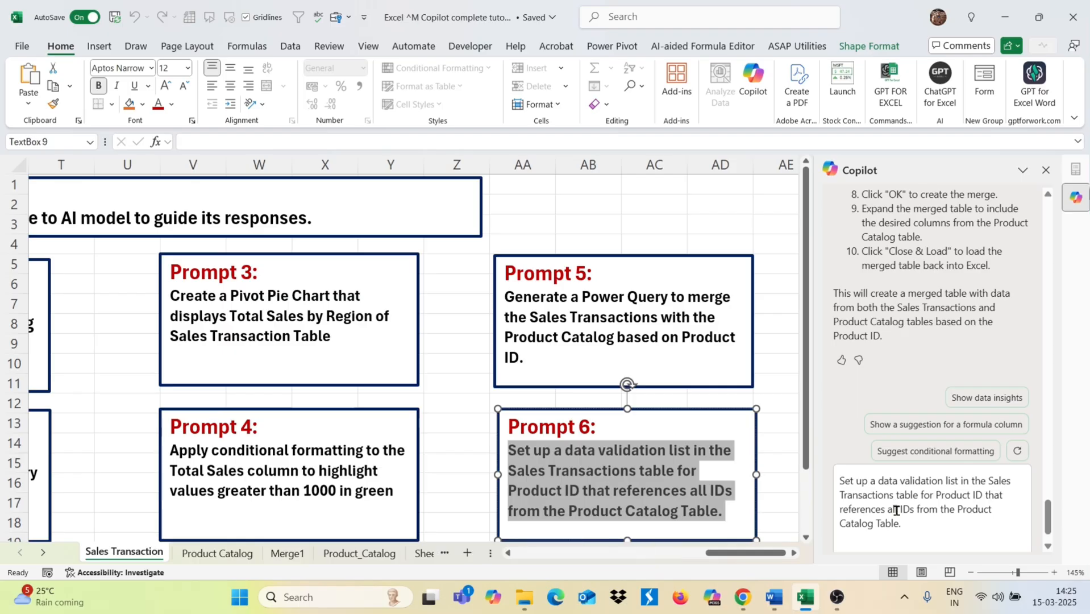
pyautogui.press('BackSpace')
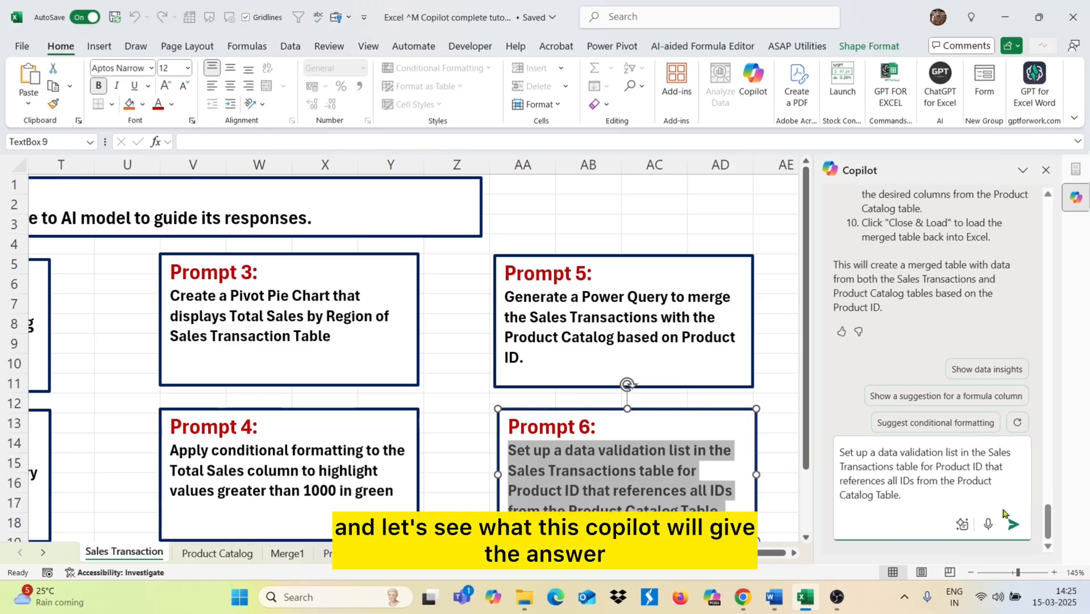
pyautogui.click(1013, 524)
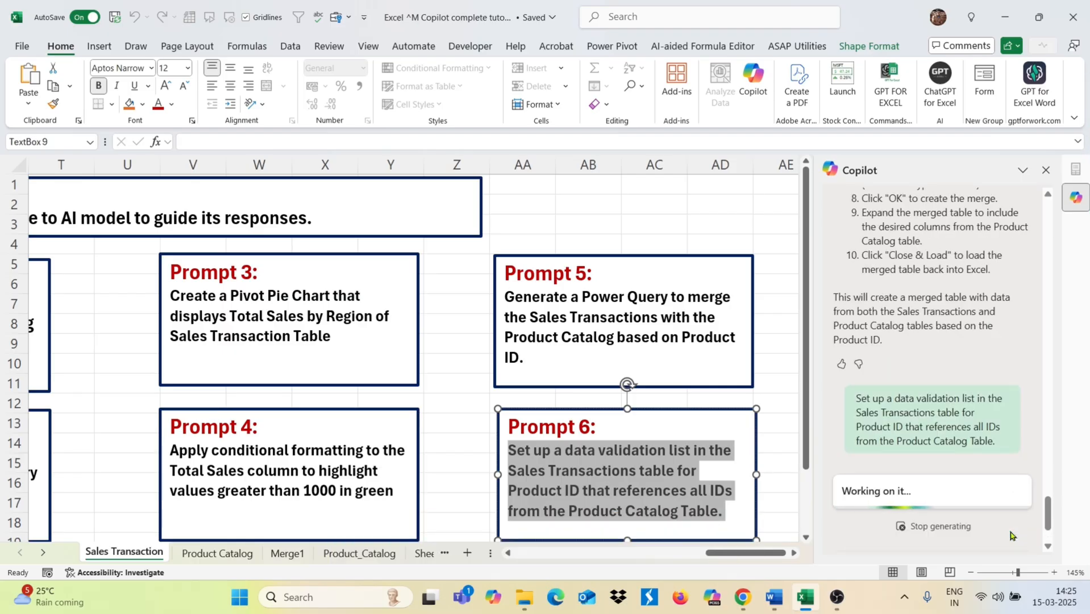
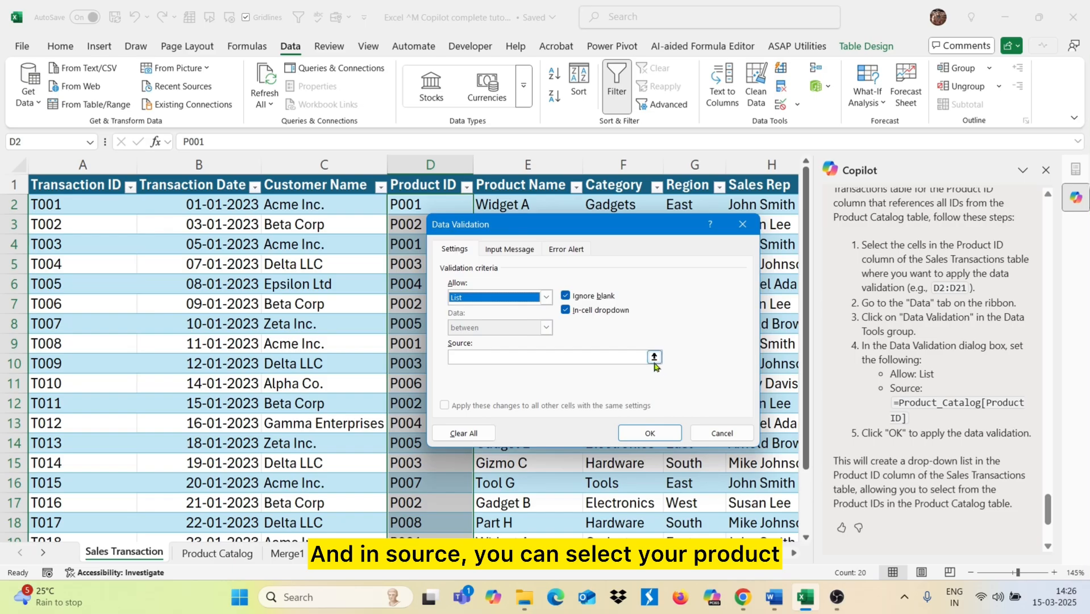
# Set the list validation source to ='Product Catalog'!$A$2:$A$9 and apply it to the Product ID column.
pyautogui.click(655, 357)
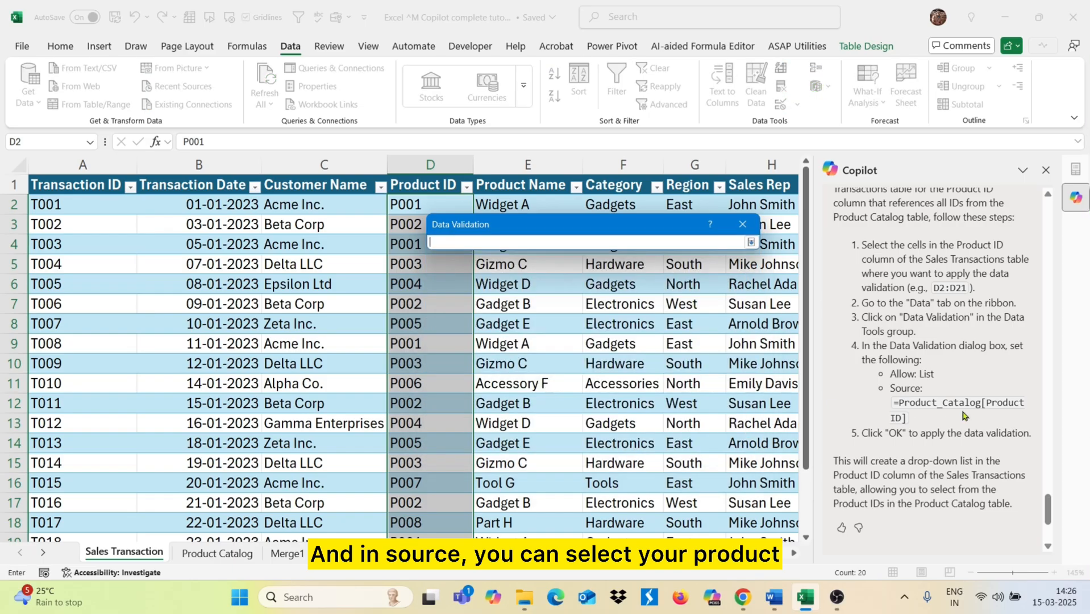
pyautogui.click(238, 553)
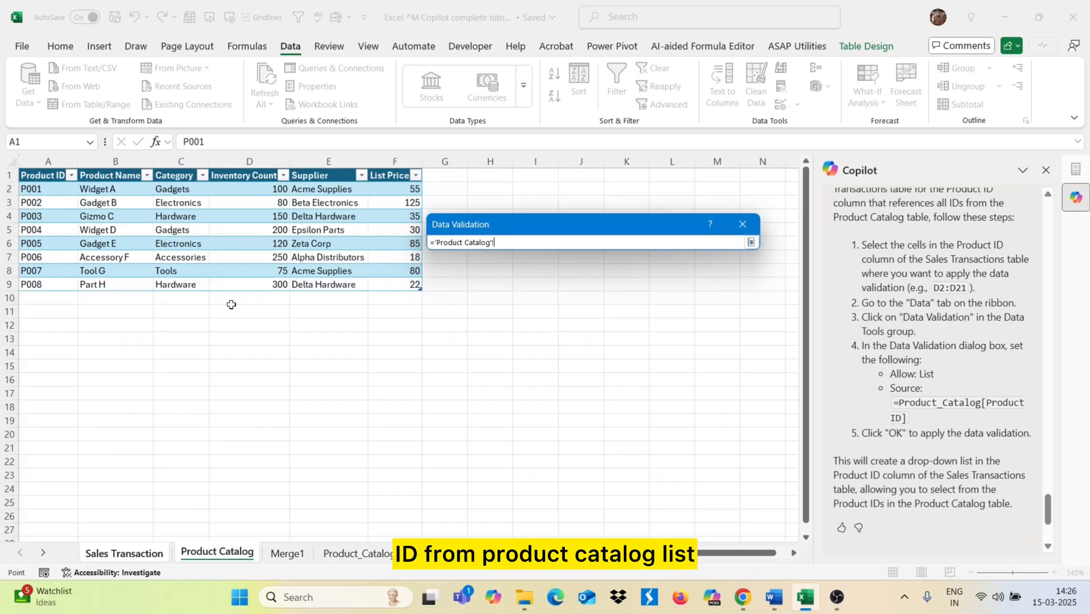
pyautogui.moveTo(46, 187); pyautogui.dragTo(57, 283)
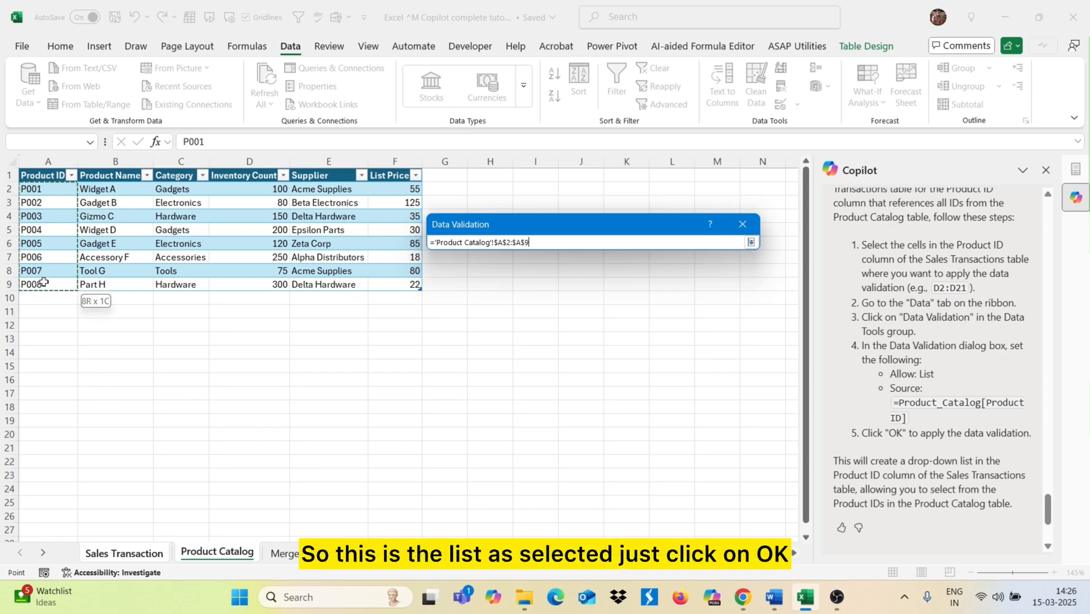
pyautogui.press('Return')
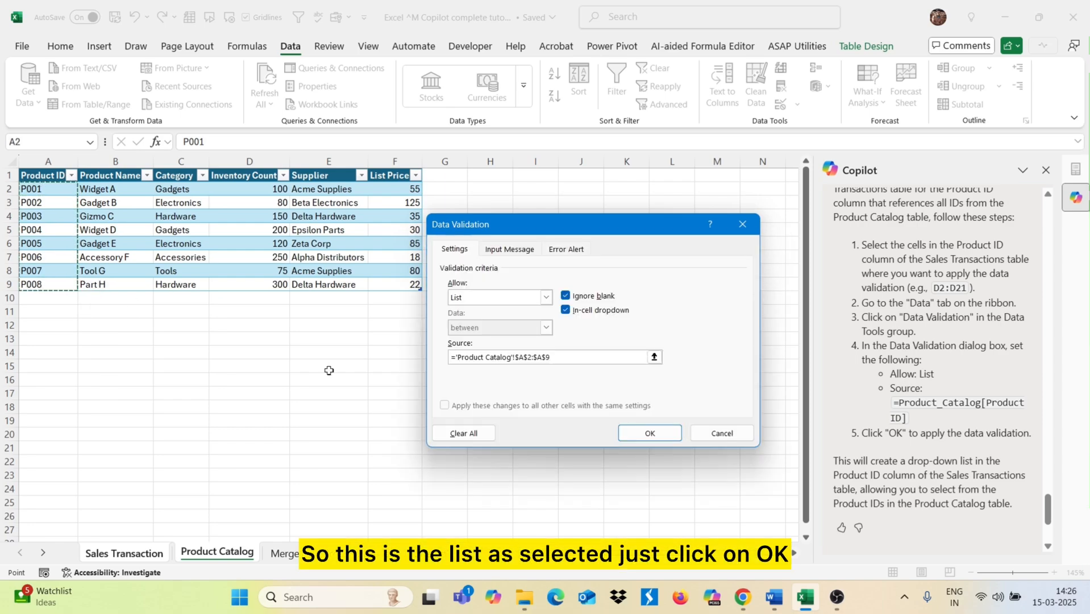
pyautogui.click(637, 427)
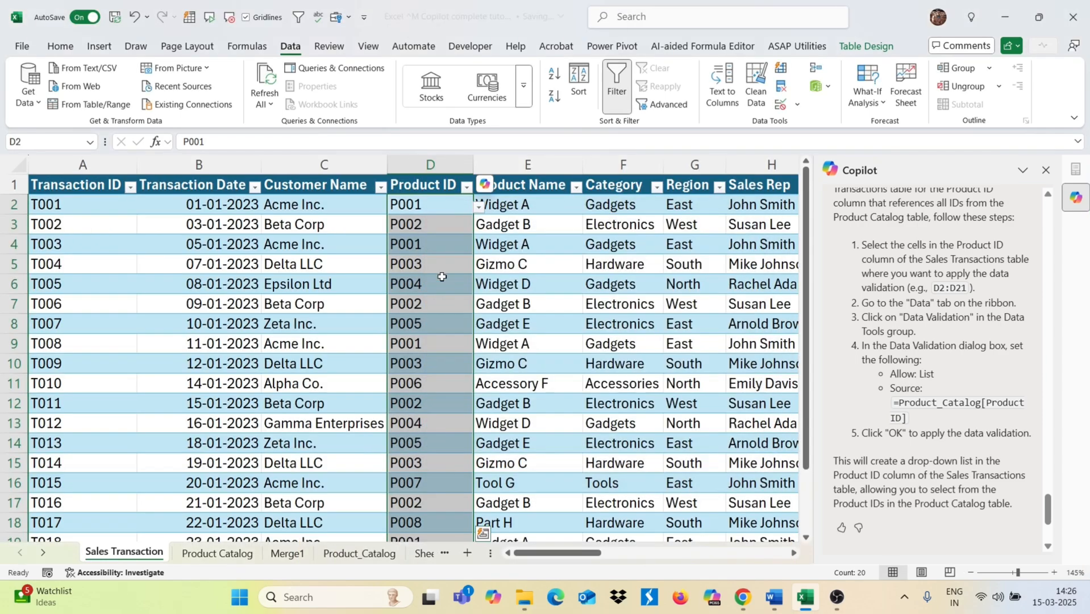
# Check the drop-down list of product IDs in several Product ID cells of the Sales Transaction table.
pyautogui.click(444, 280)
pyautogui.click(443, 206)
pyautogui.click(479, 206)
pyautogui.press('Escape')
pyautogui.click(438, 366)
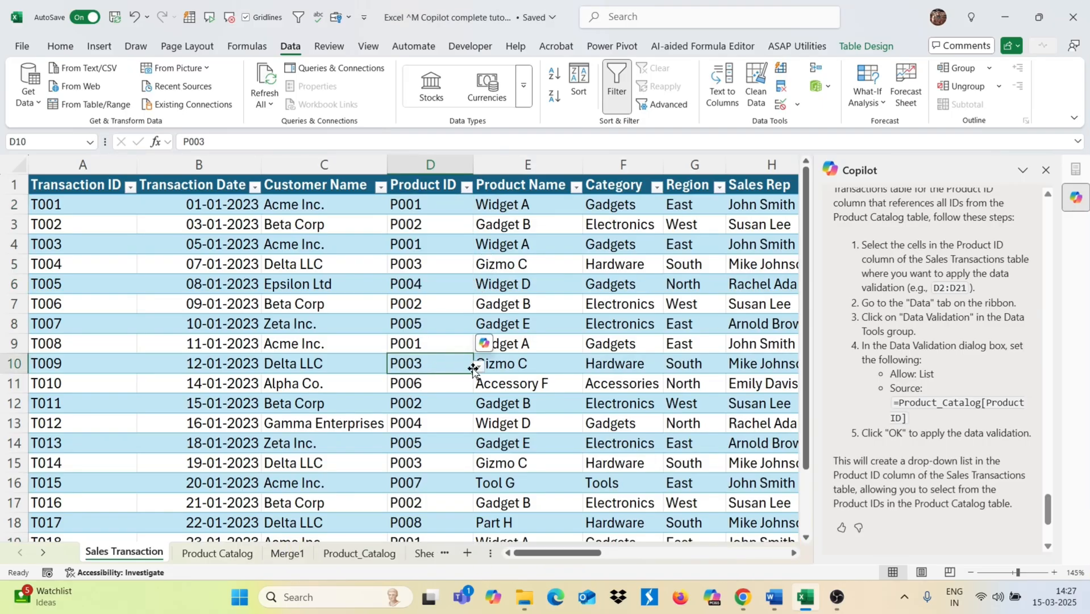
pyautogui.click(477, 369)
pyautogui.click(453, 496)
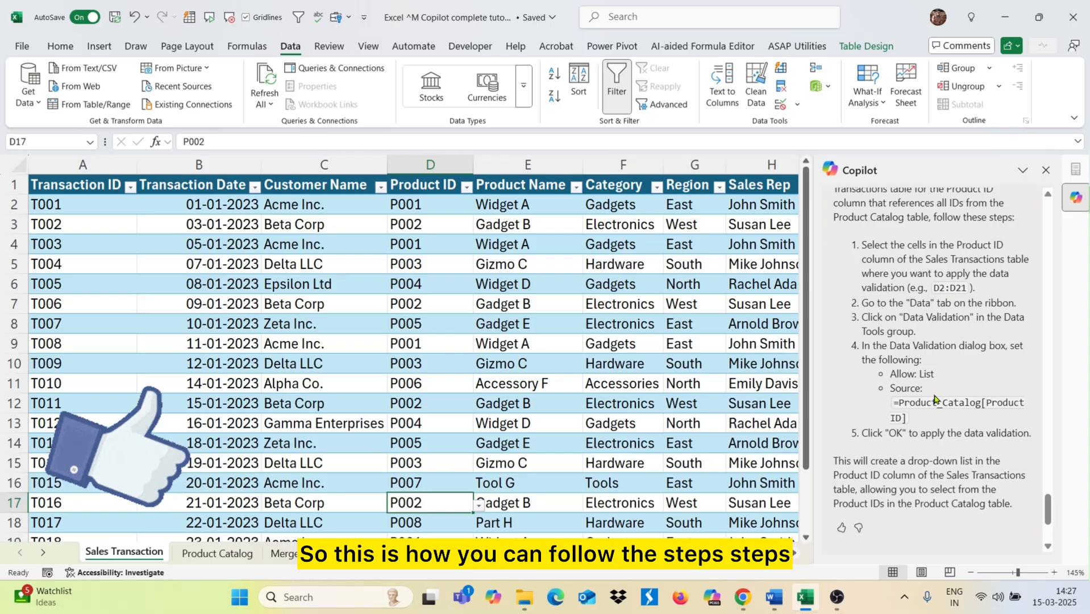
# Copy the Prompt 7 text on the 10% Unit Price increase scenario analysis and submit it to Copilot.
pyautogui.scroll(-1, 935, 400)
pyautogui.scroll(-3, 935, 398)
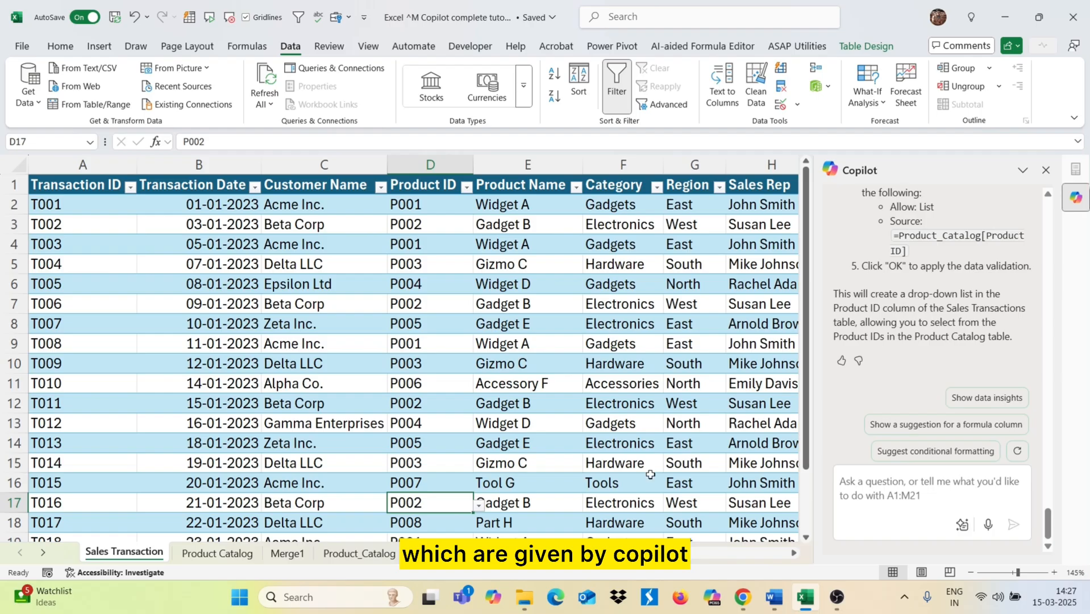
pyautogui.hscroll(8, 662, 414)
pyautogui.hscroll(6, 662, 413)
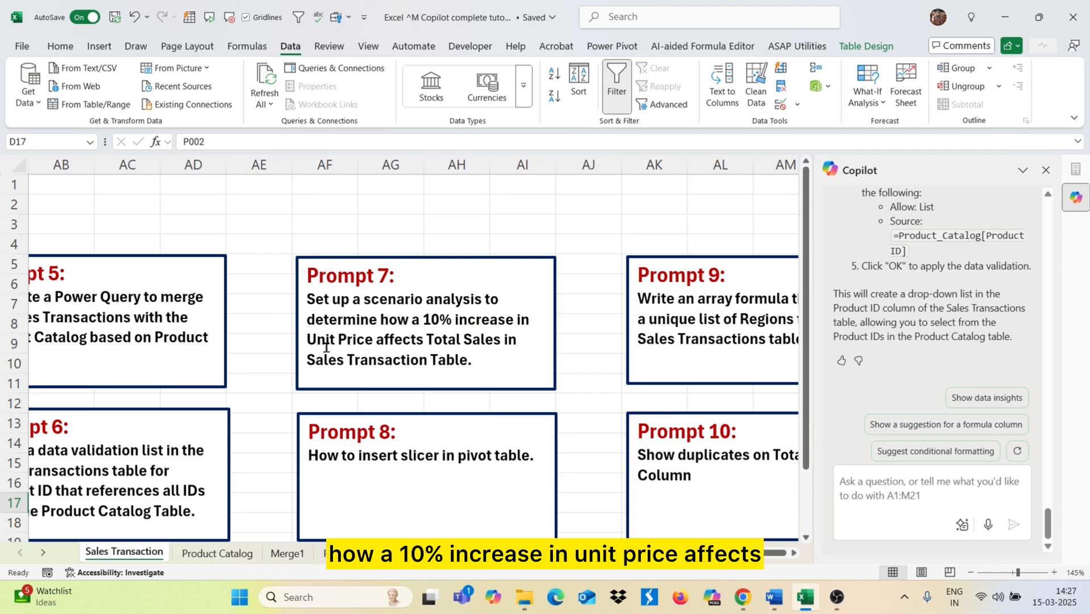
pyautogui.click(473, 362)
pyautogui.moveTo(473, 362); pyautogui.dragTo(311, 307)
pyautogui.hotkey('ctrl', 'c')
pyautogui.click(922, 479)
pyautogui.hotkey('ctrl', 'v')
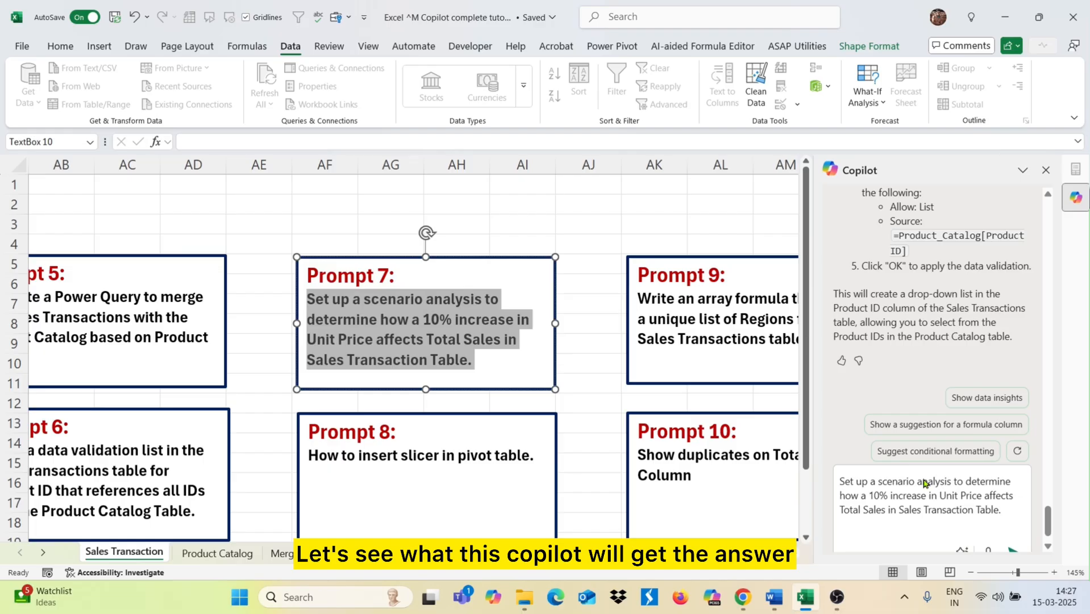
pyautogui.press('Return')
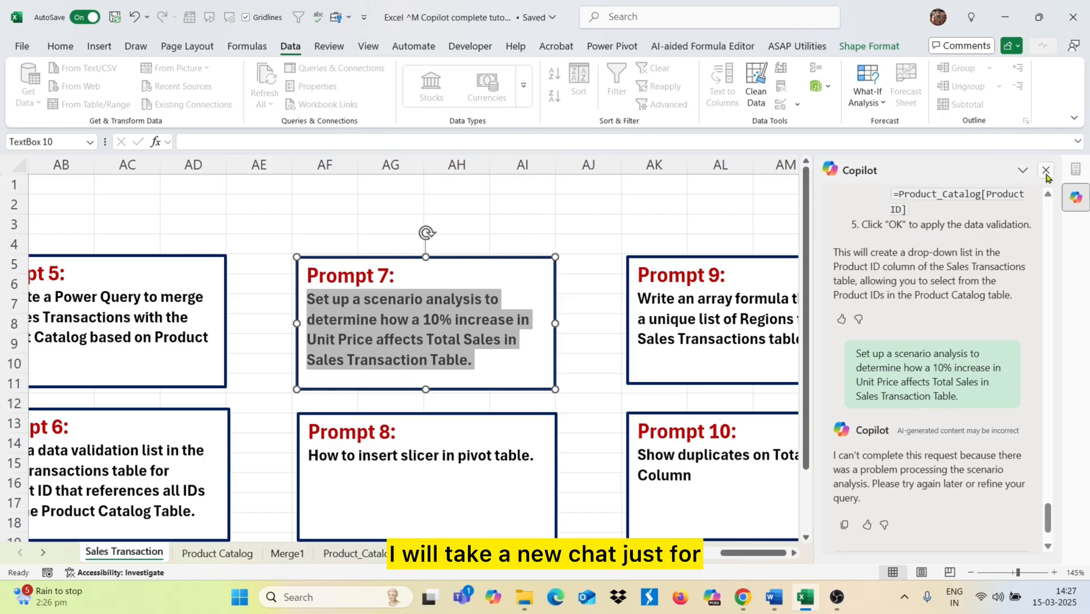
# Start a new Copilot chat from the chat history and resubmit the Prompt 7 scenario analysis request.
pyautogui.scroll(15, 948, 271)
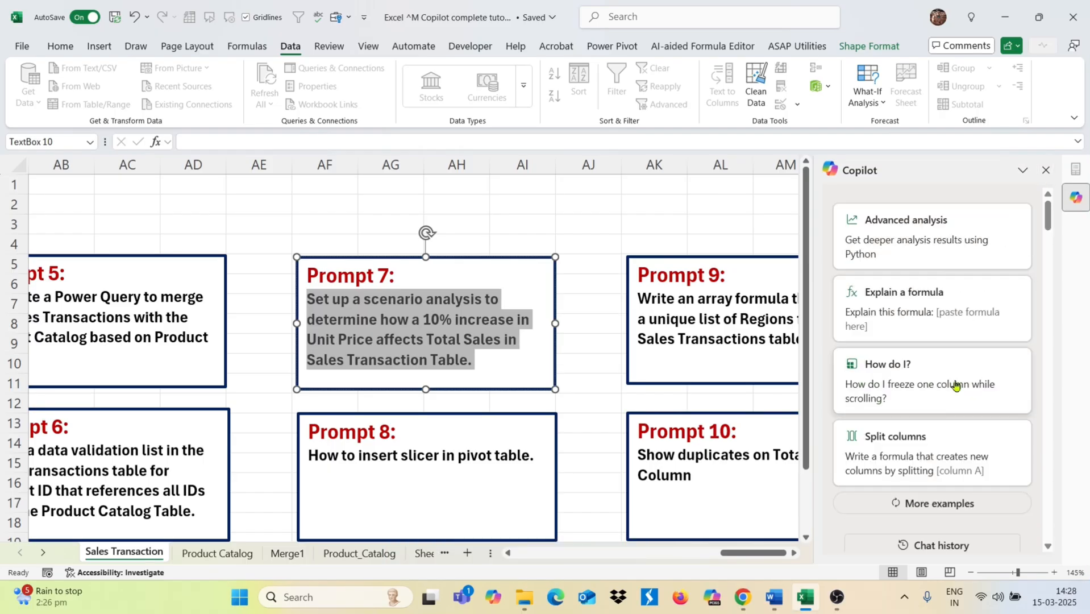
pyautogui.scroll(-2, 936, 436)
pyautogui.scroll(-2, 936, 436)
pyautogui.click(929, 465)
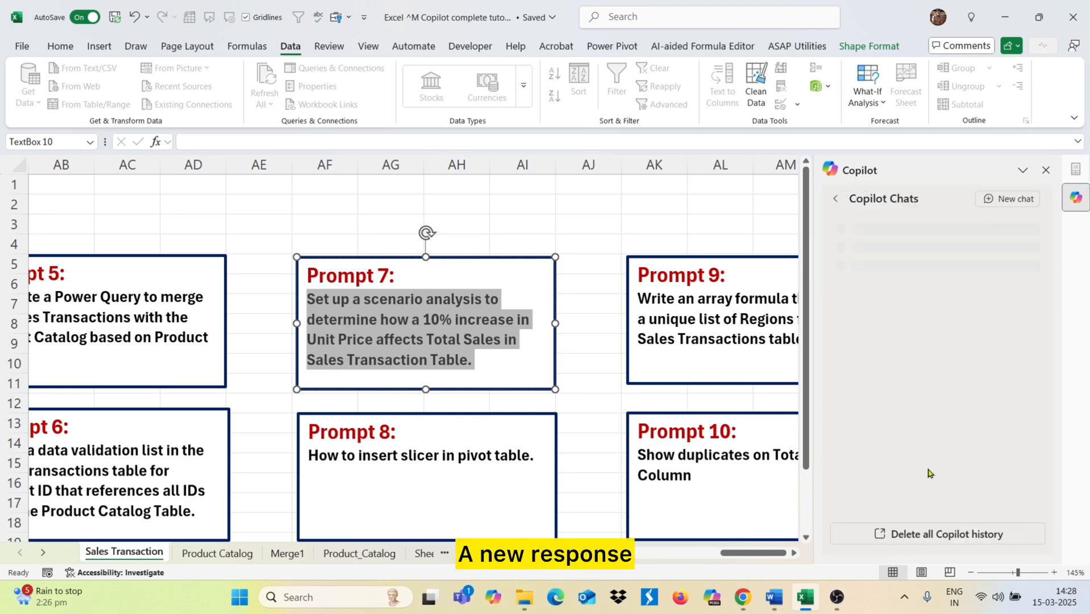
pyautogui.click(1008, 204)
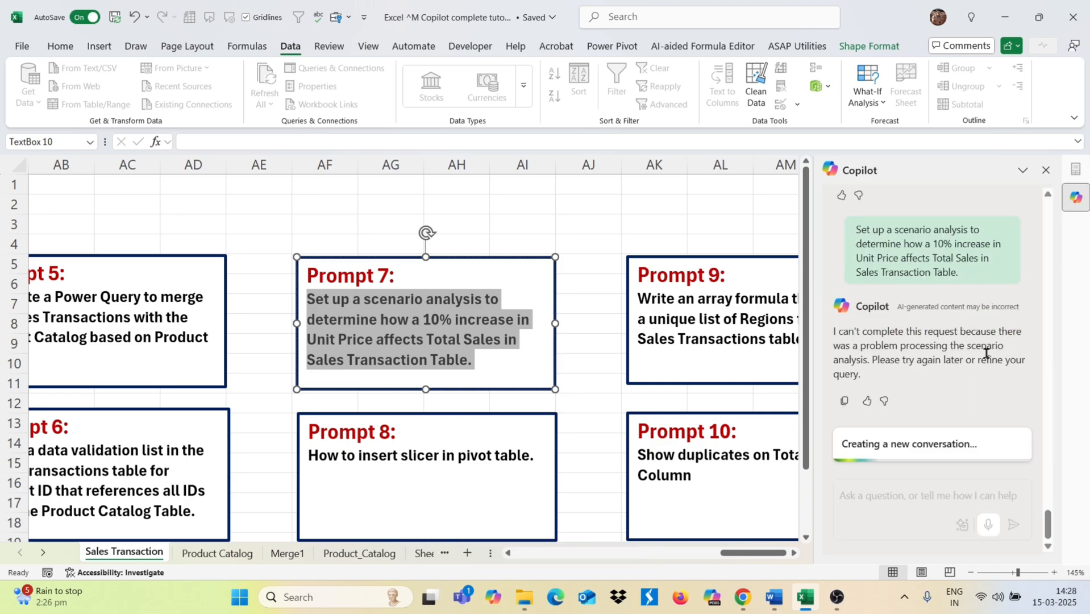
pyautogui.click(862, 487)
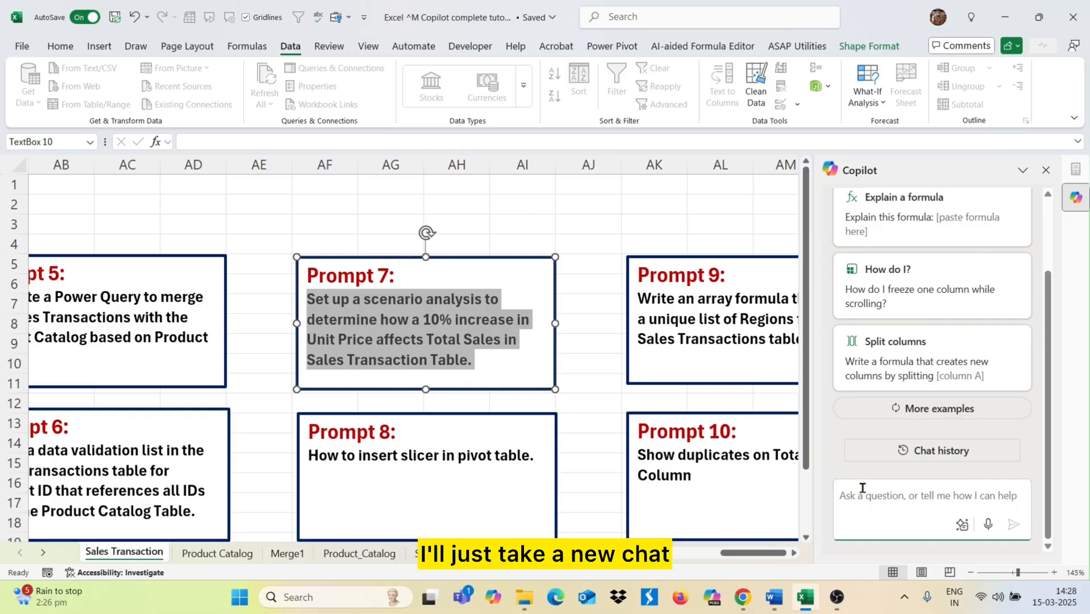
pyautogui.hotkey('ctrl', 'v')
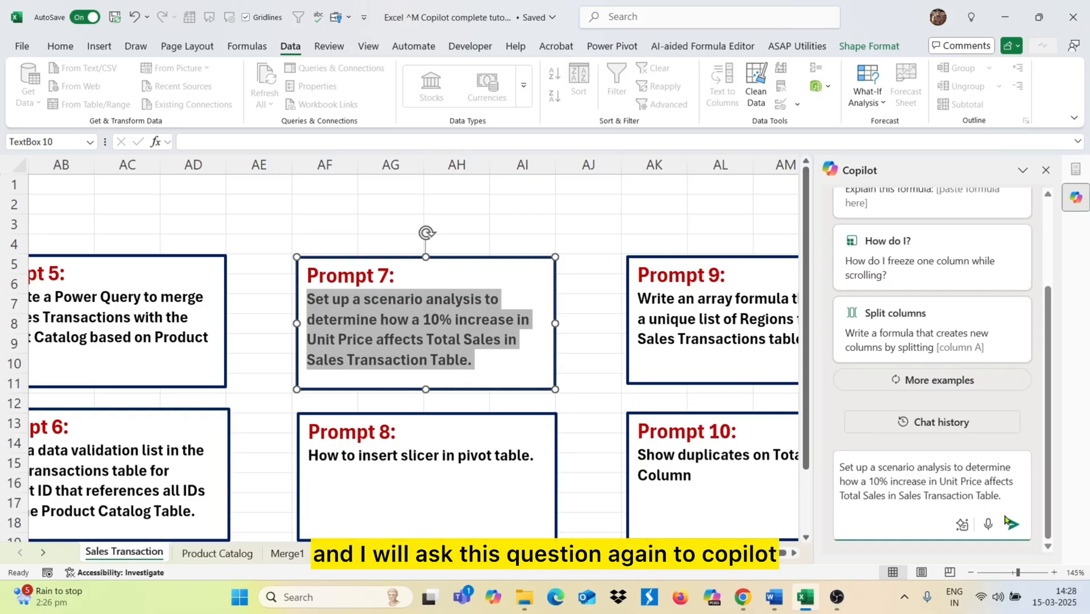
pyautogui.click(1014, 522)
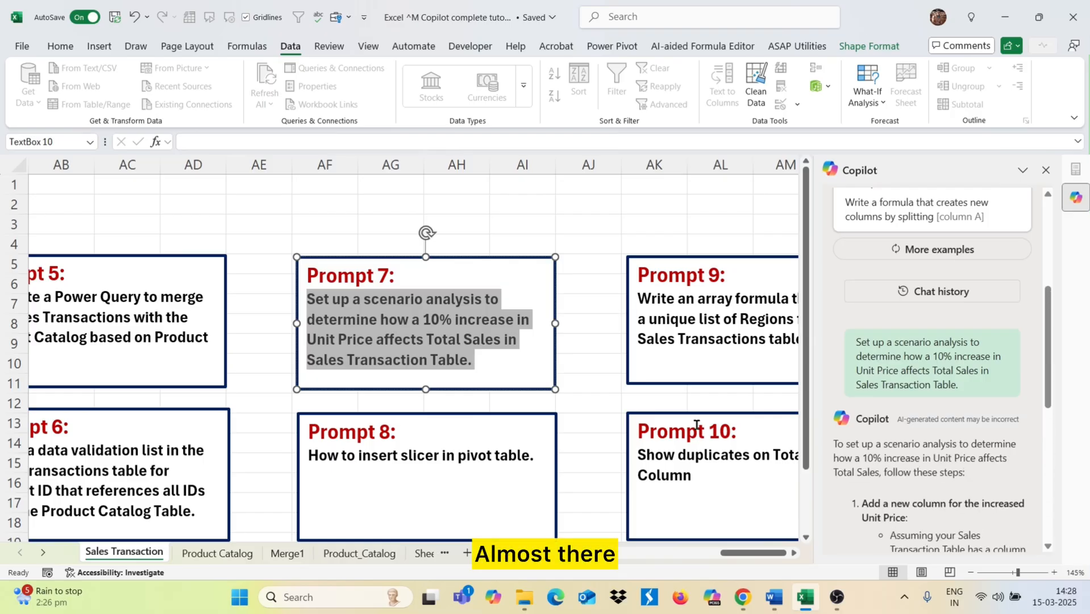
# Read Copilot's scenario analysis steps and formulas against the Quantity, Unit Price and Total Sales columns of the Sales Transaction table.
pyautogui.scroll(-3, 937, 469)
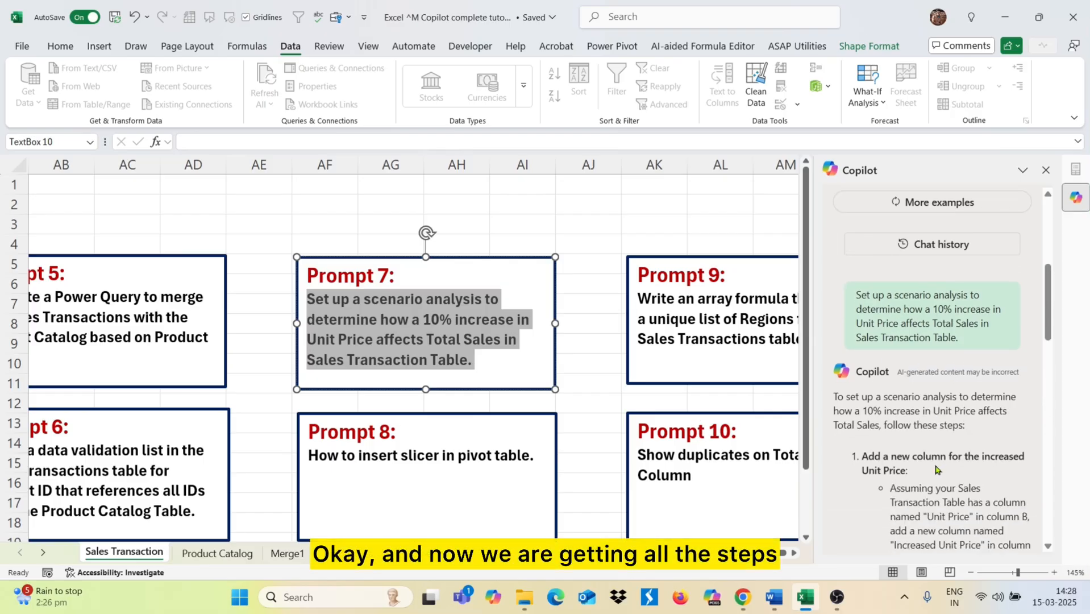
pyautogui.scroll(-10, 933, 464)
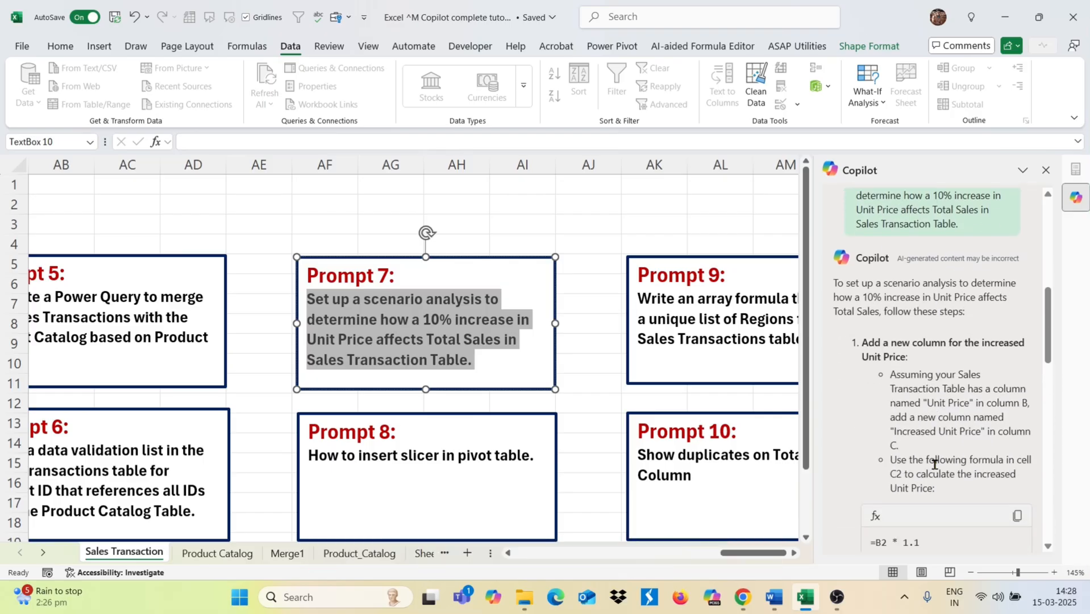
pyautogui.scroll(10, 907, 361)
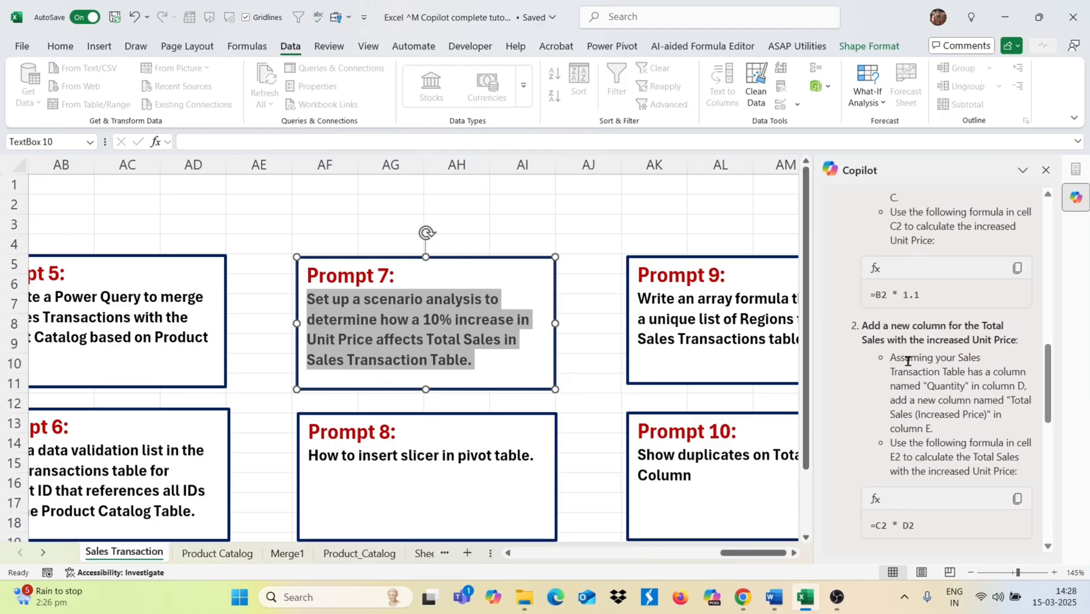
pyautogui.scroll(4, 908, 361)
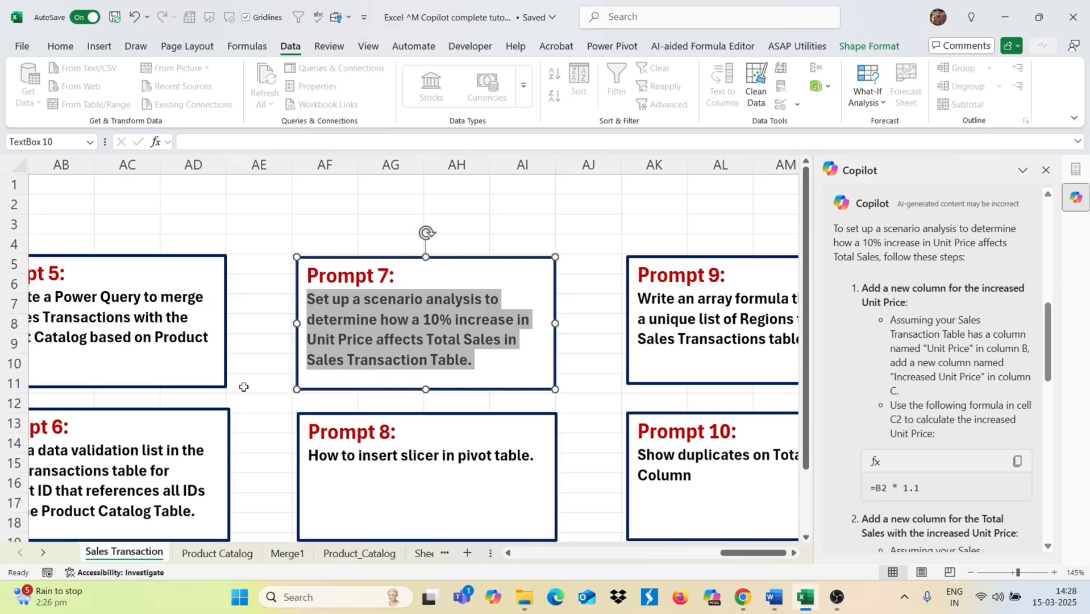
pyautogui.hscroll(-3, 244, 385)
pyautogui.hscroll(-5, 244, 384)
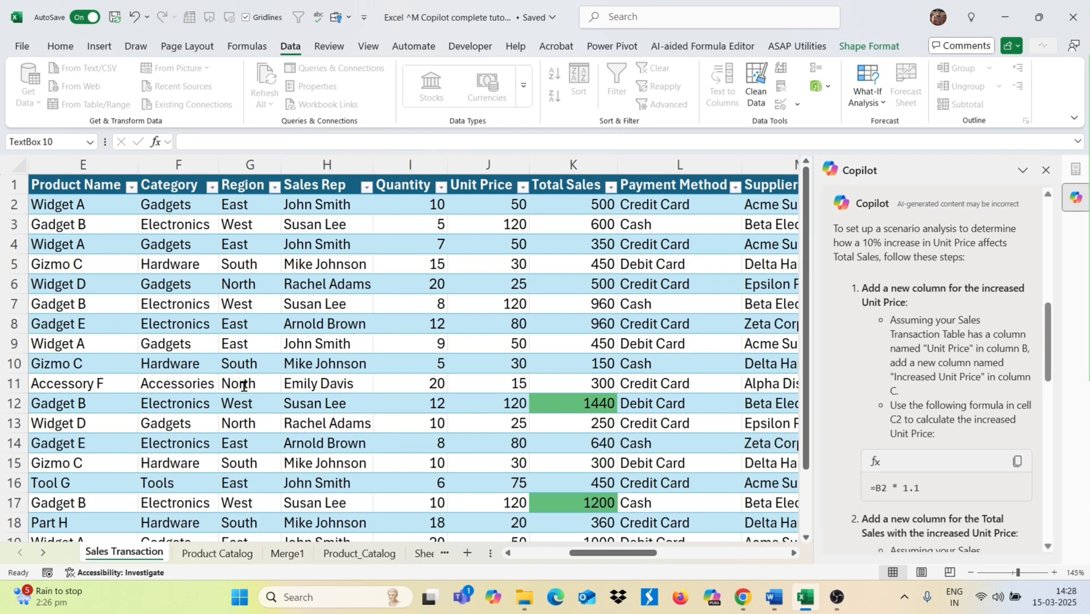
pyautogui.click(371, 362)
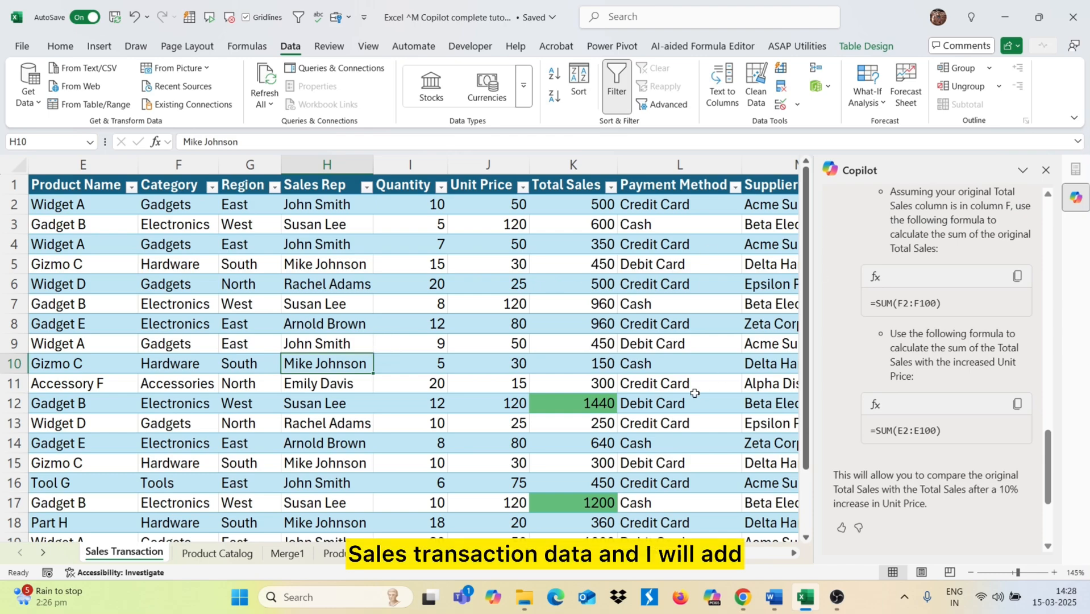
pyautogui.hscroll(3, 695, 394)
pyautogui.scroll(10, 885, 372)
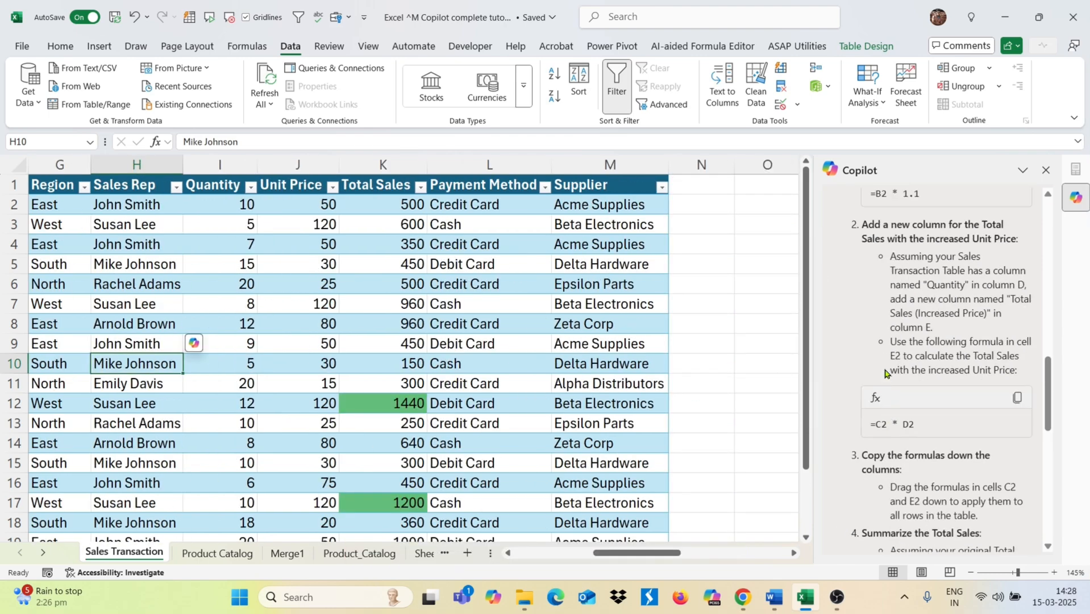
pyautogui.scroll(2, 885, 372)
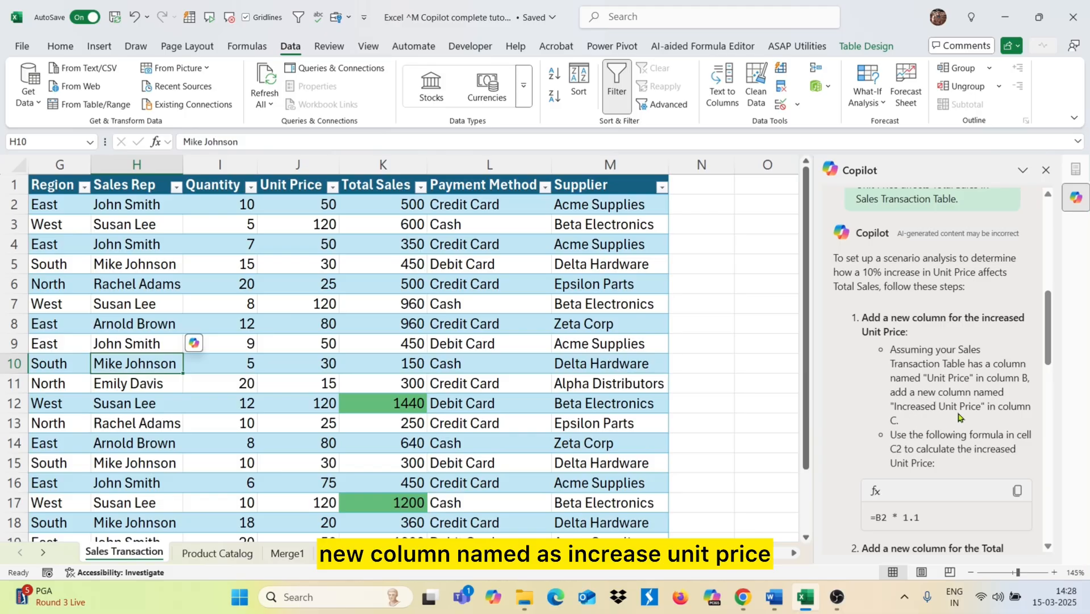
# Insert a table column between Unit Price and Total Sales and head it "Increased Unit Price".
pyautogui.click(362, 171)
pyautogui.hotkey('ctrl', 'shift', '=')
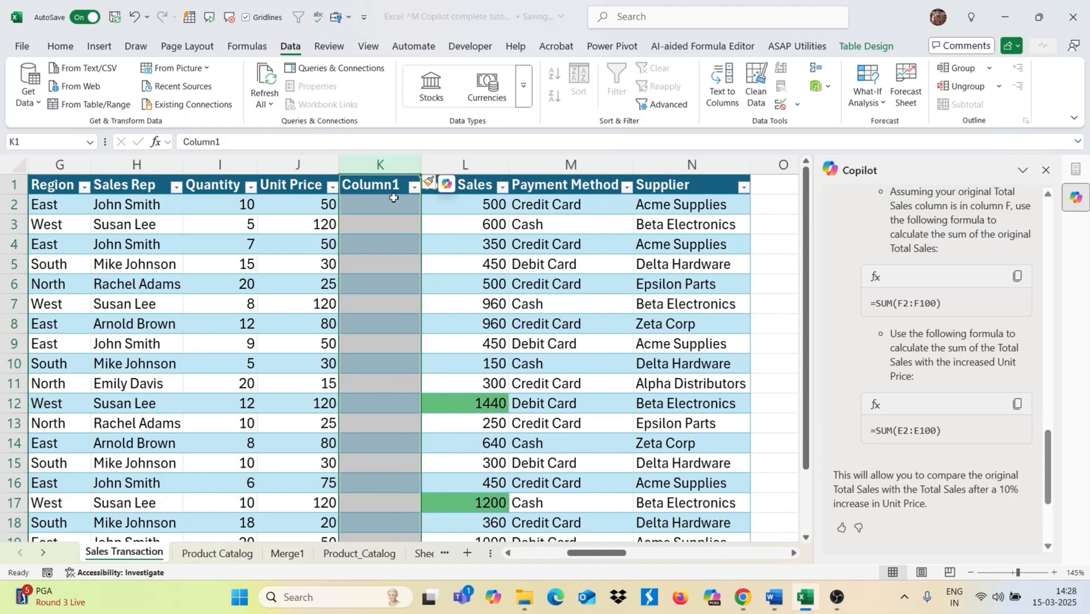
pyautogui.click(388, 187)
pyautogui.write('Inc')
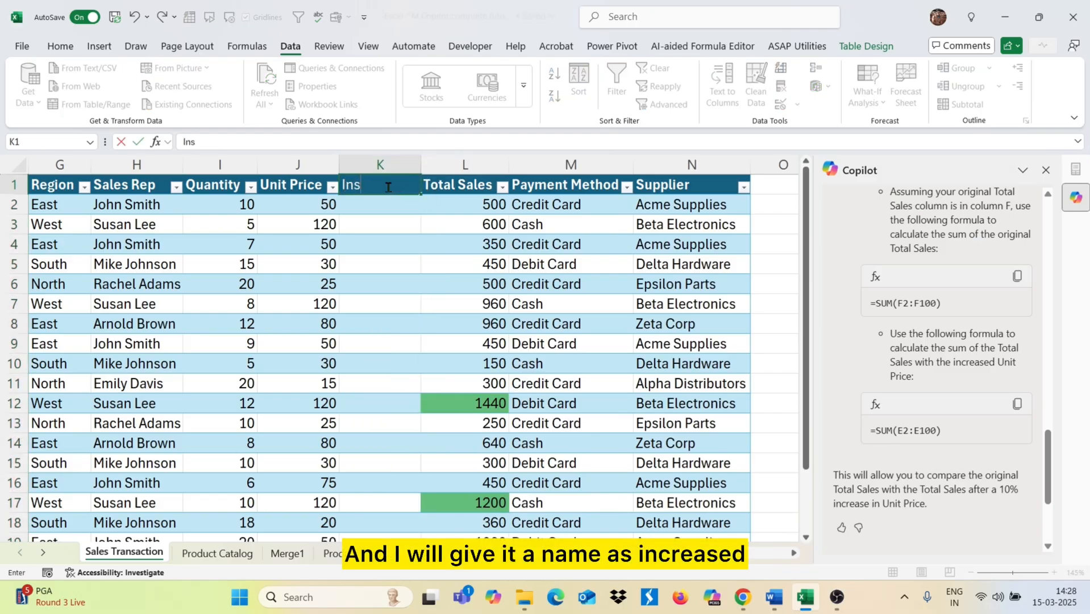
pyautogui.write('ree')
pyautogui.write('sed Unit Price')
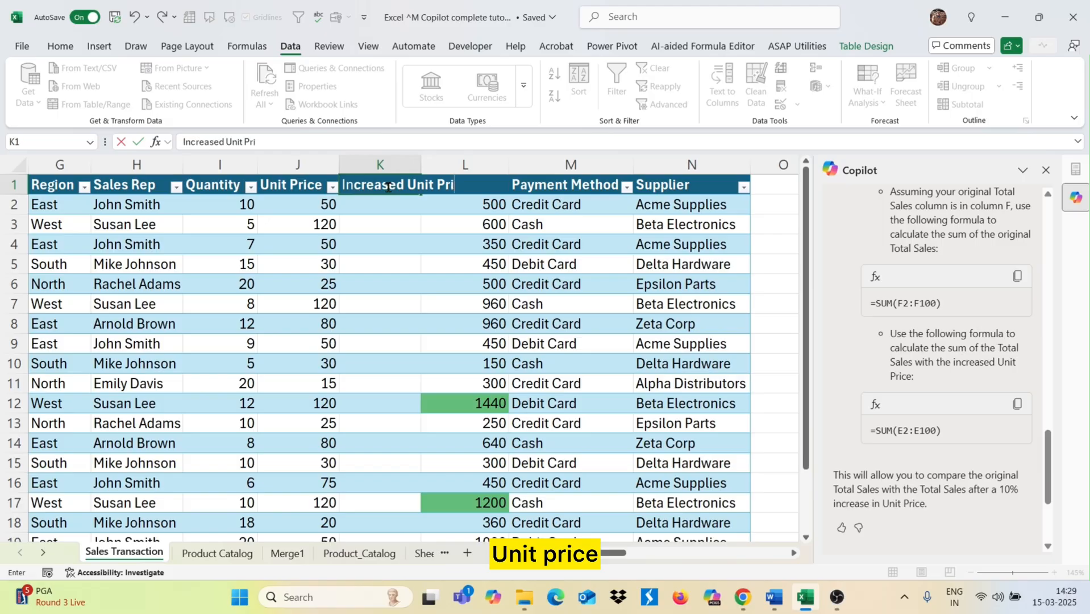
pyautogui.hotkey('ctrl', 'Return')
pyautogui.press('Return')
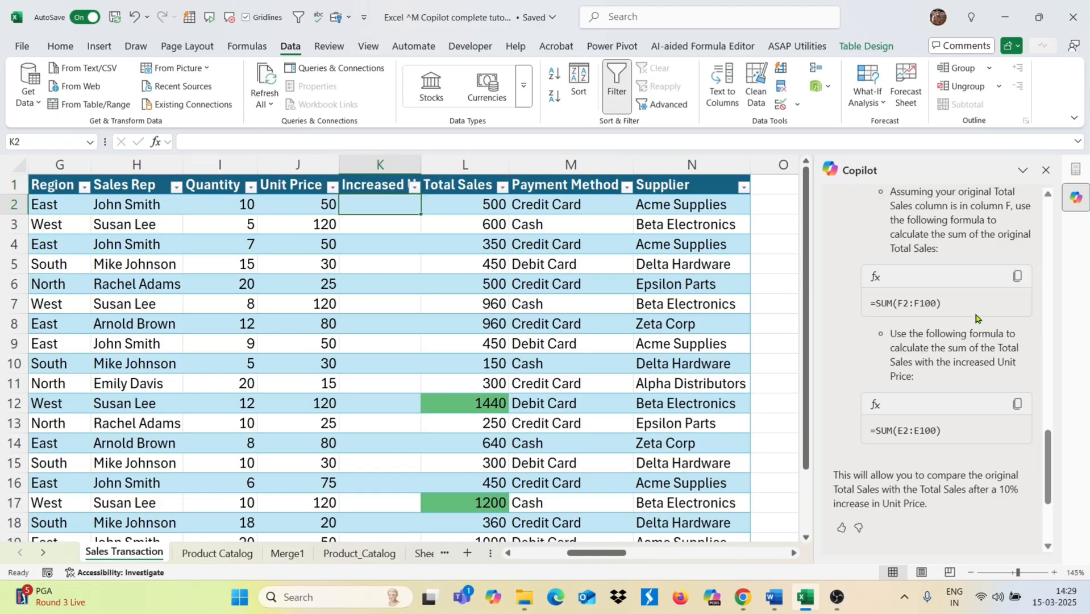
# Copy Copilot's =B2 * 1.1 formula into the first Increased Unit Price cell and replace B2 with the row's Unit Price reference.
pyautogui.scroll(10, 967, 315)
pyautogui.scroll(-2, 977, 318)
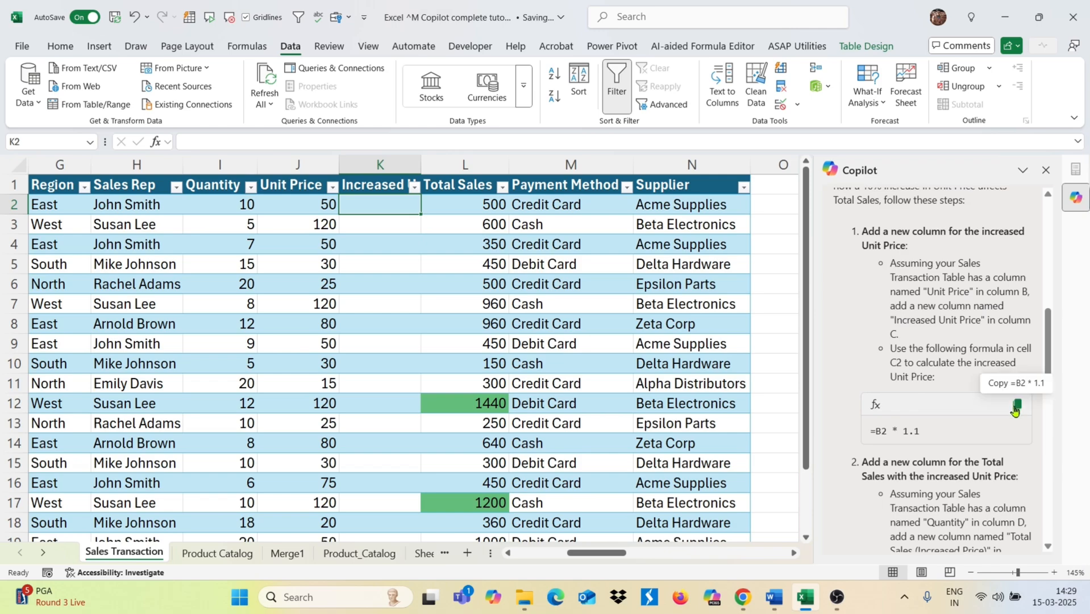
pyautogui.click(1016, 407)
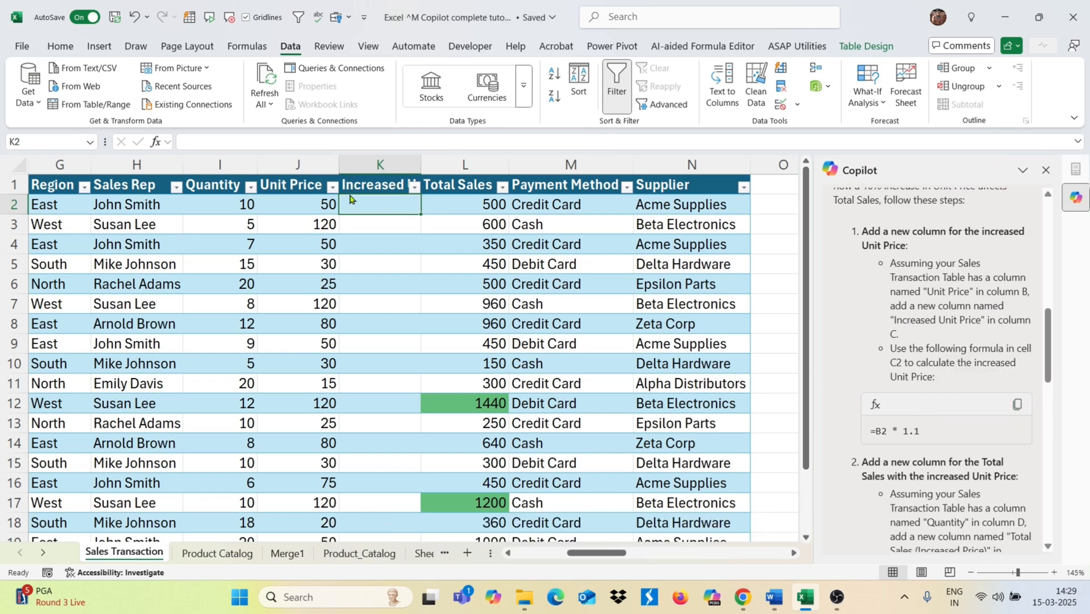
pyautogui.doubleClick(394, 207)
pyautogui.hotkey('ctrl', 'v')
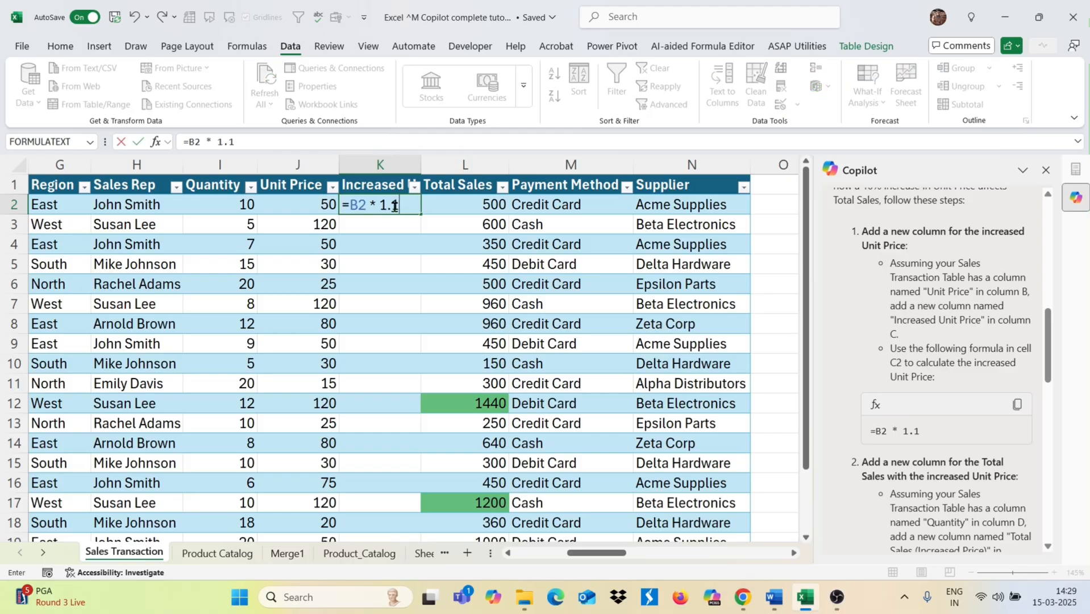
pyautogui.click(367, 206)
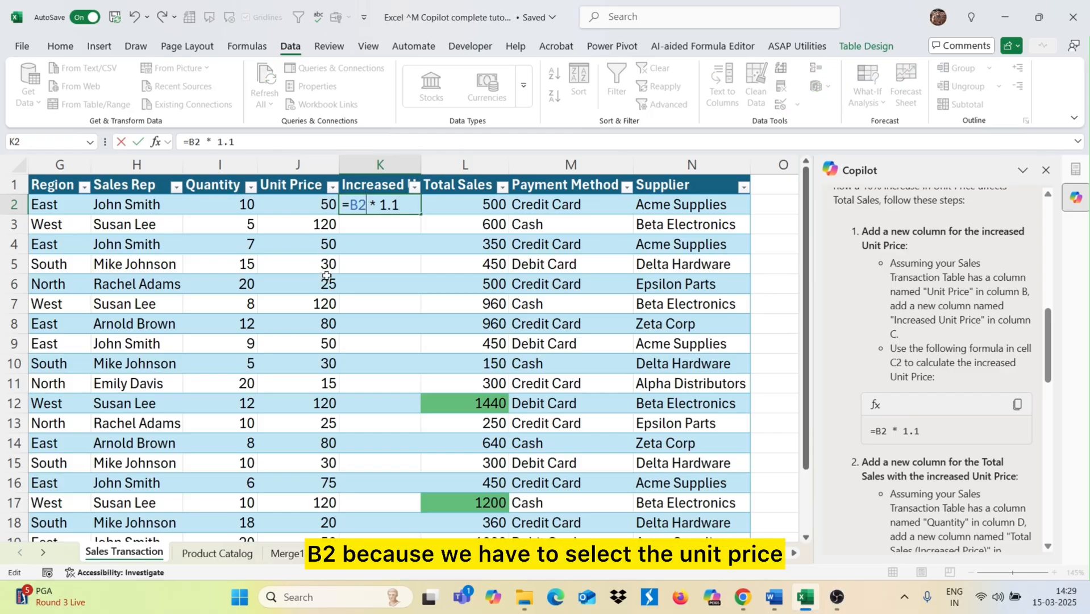
pyautogui.press('BackSpace')
pyautogui.press('BackSpace')
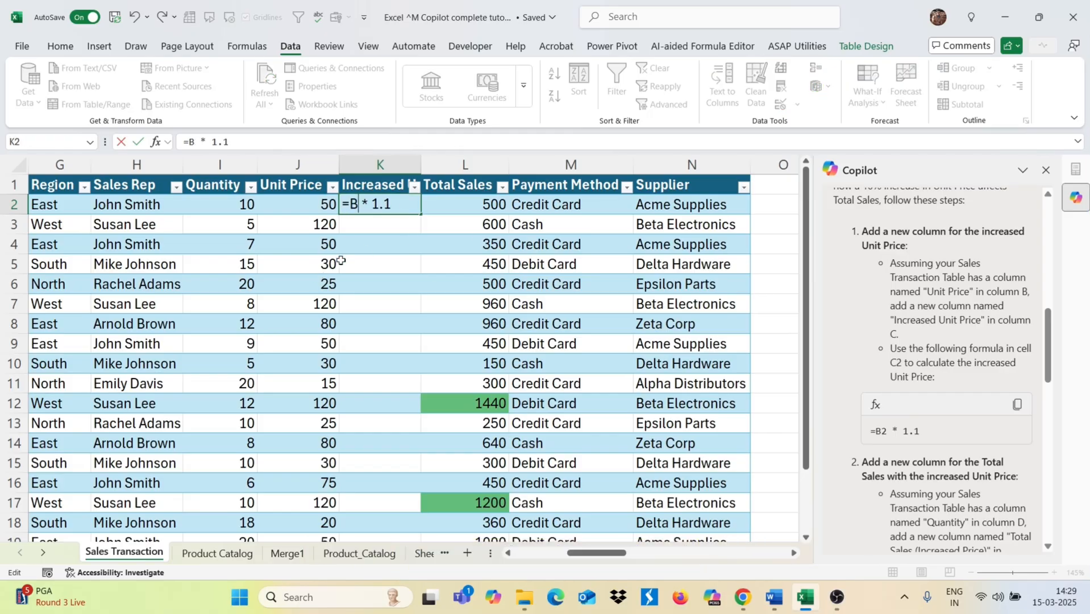
pyautogui.click(300, 207)
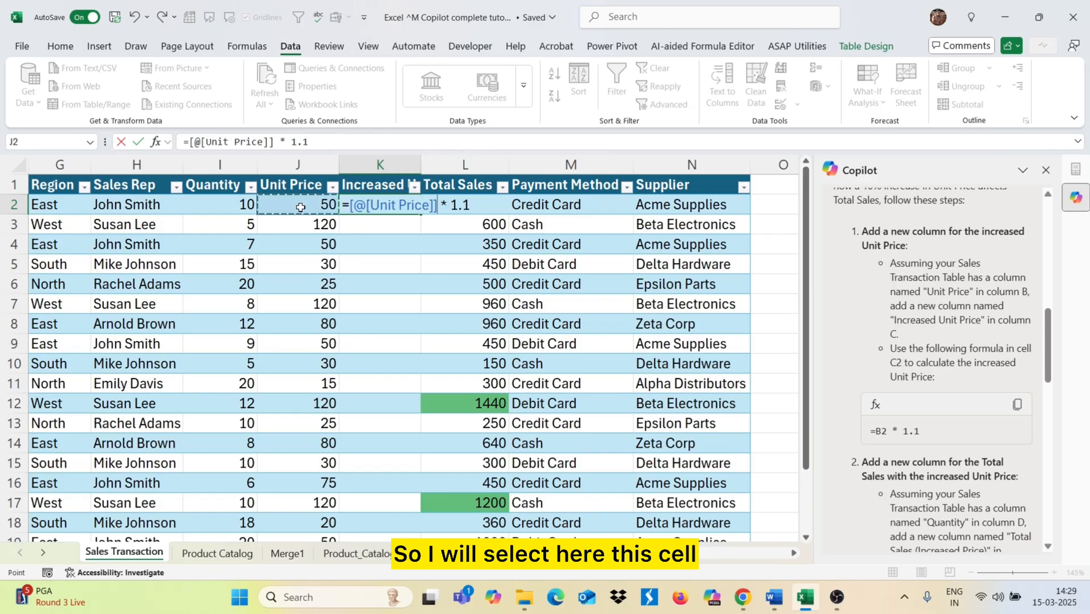
pyautogui.press('Return')
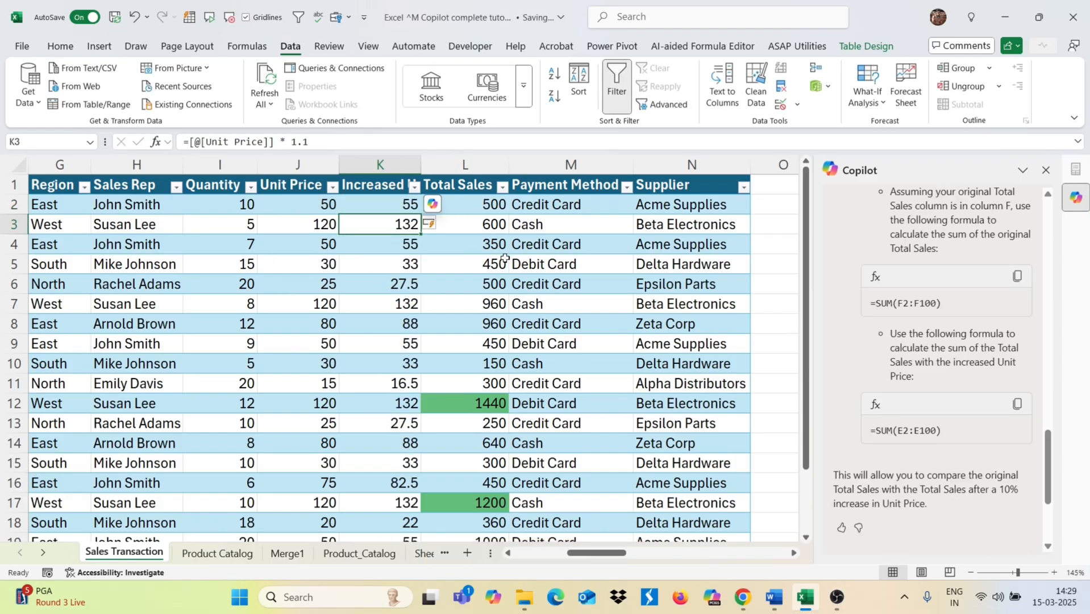
# Read Copilot's second step on the Total Sales column with increased price, comparing its C2 and D2 references with the table's columns.
pyautogui.scroll(3, 870, 299)
pyautogui.scroll(5, 870, 299)
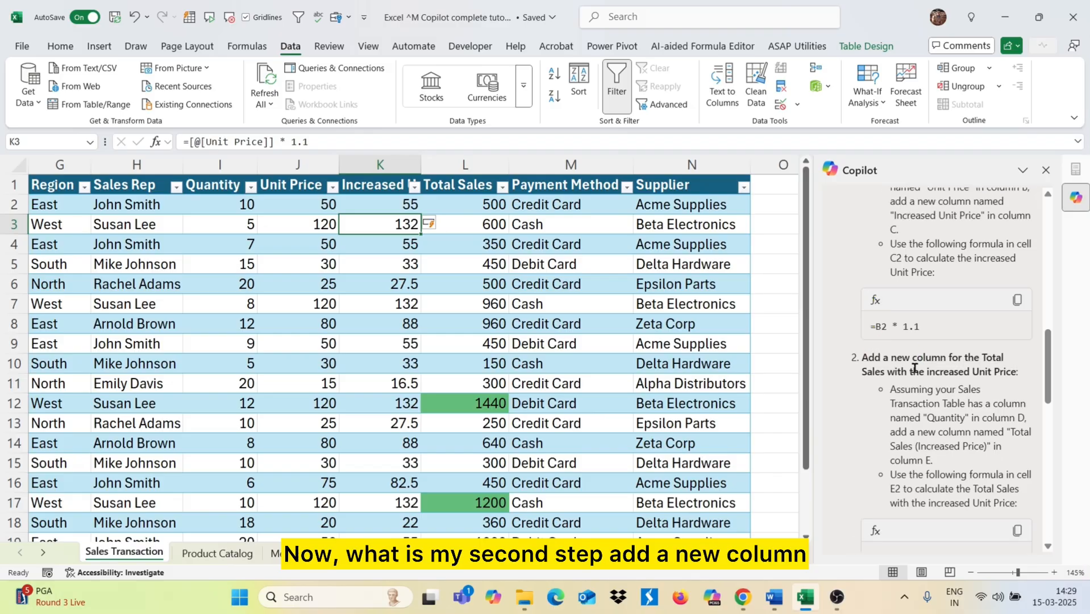
pyautogui.scroll(-1, 915, 368)
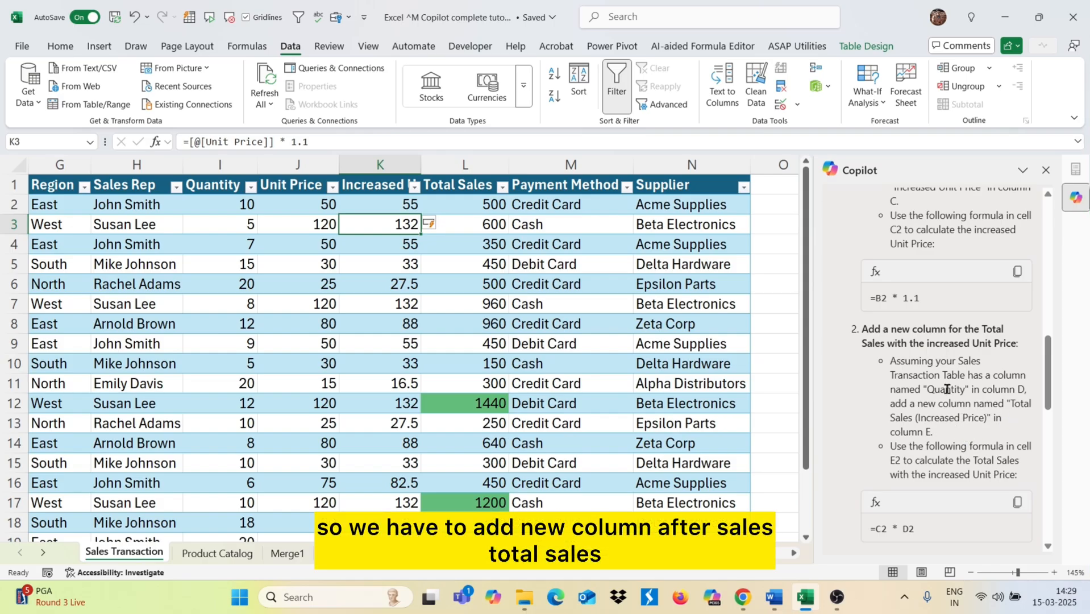
pyautogui.scroll(-1, 995, 386)
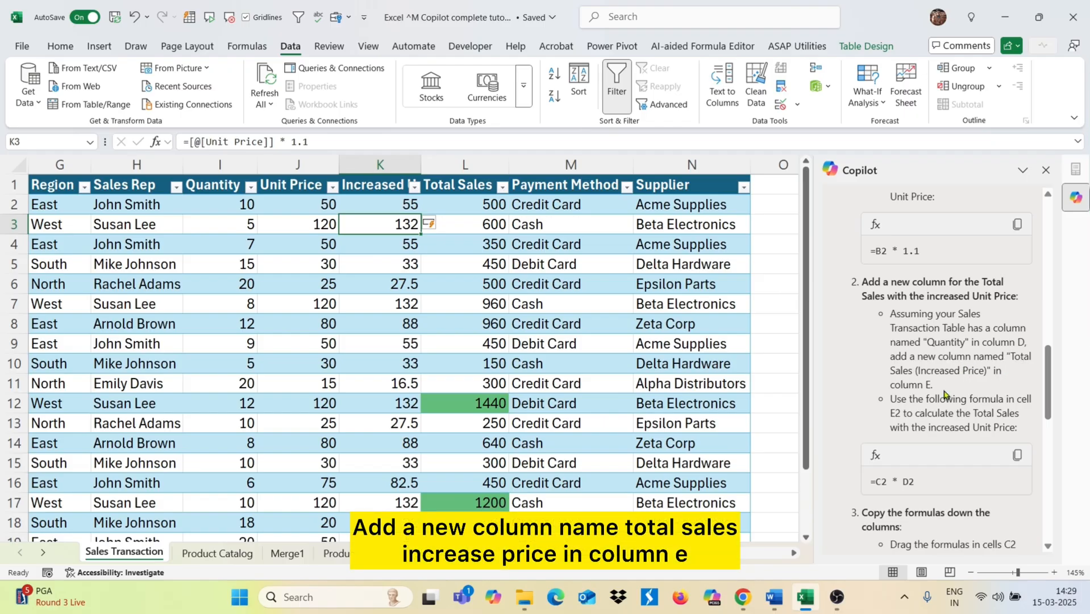
pyautogui.scroll(-1, 948, 394)
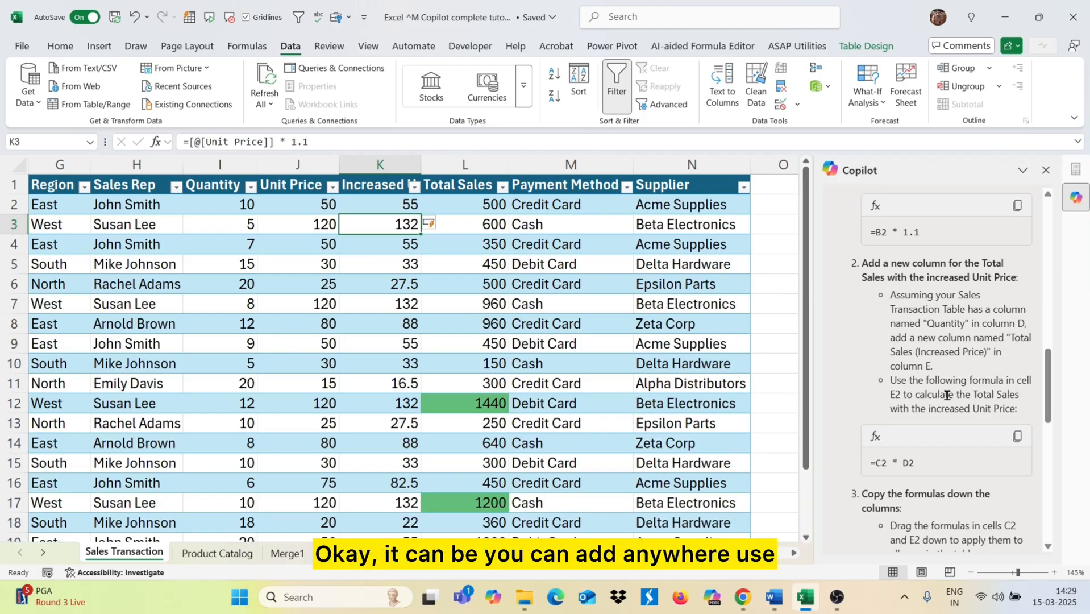
pyautogui.scroll(-1, 947, 393)
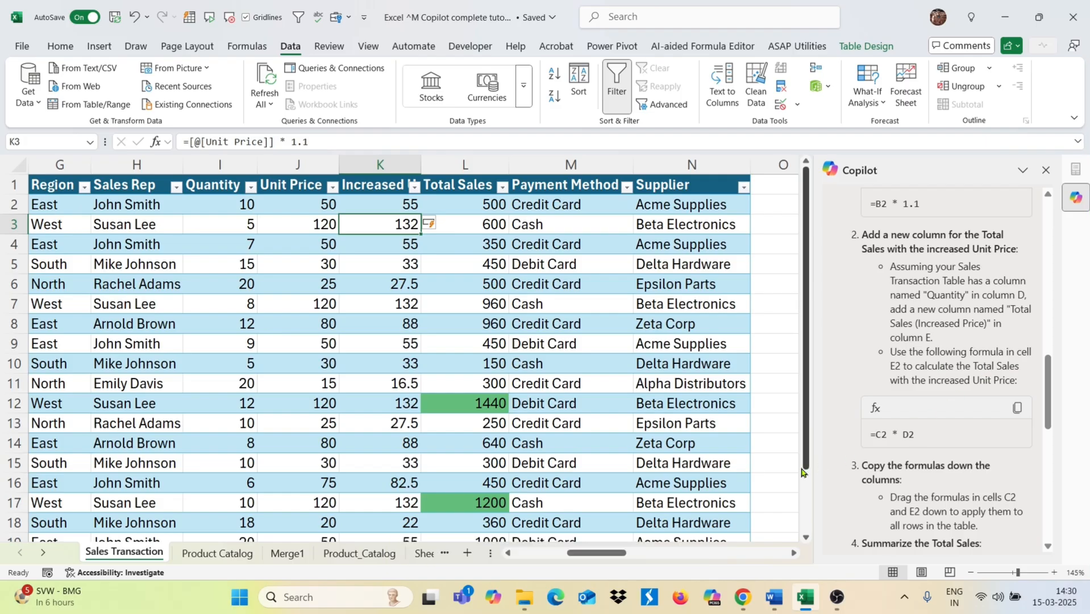
pyautogui.hscroll(-1, 803, 472)
pyautogui.scroll(4, 1013, 396)
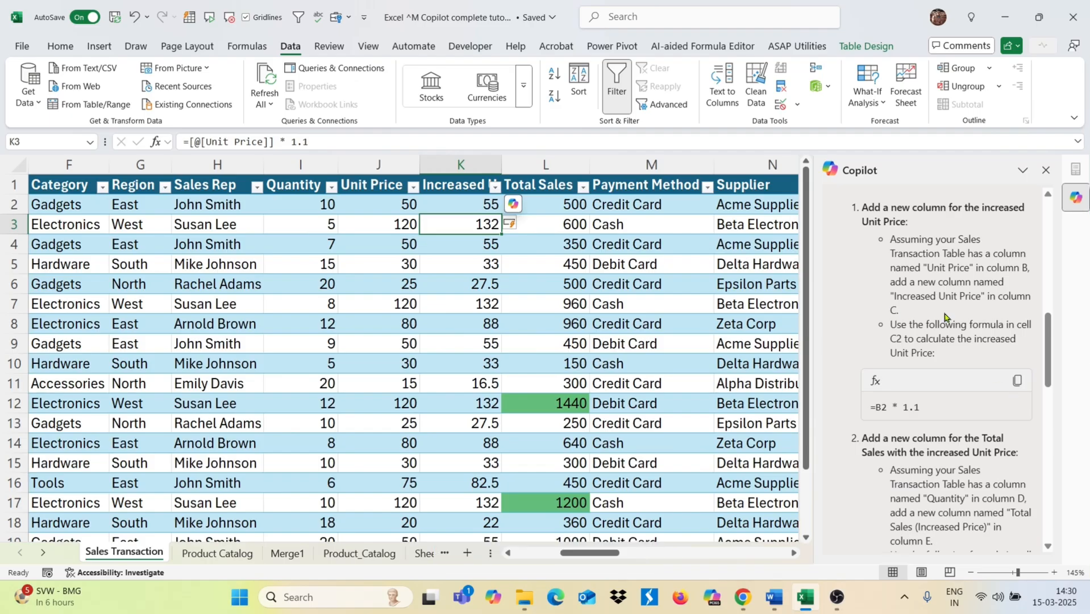
pyautogui.scroll(-1, 911, 387)
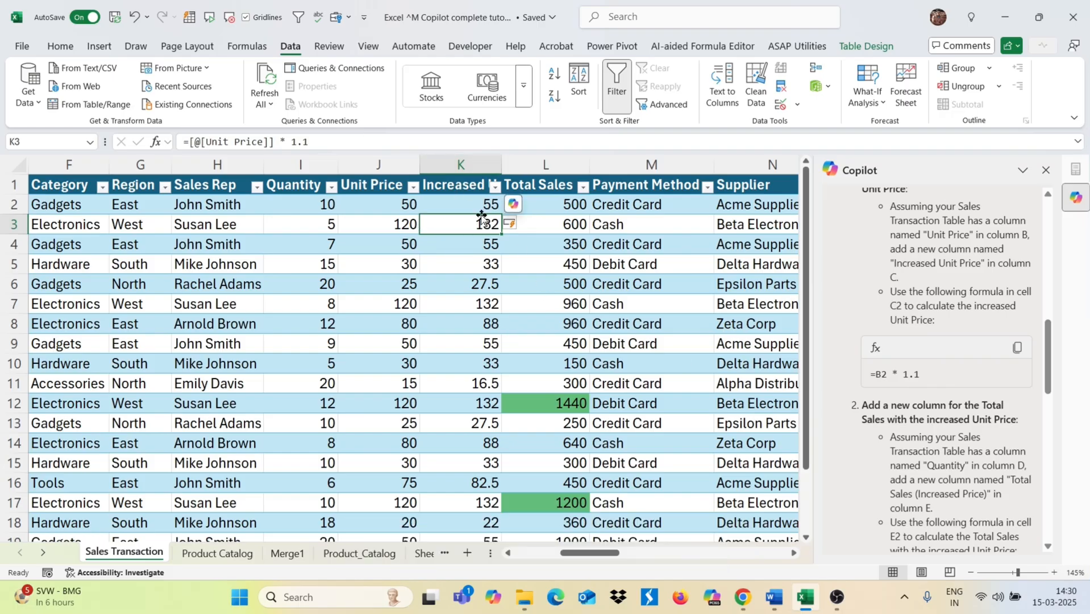
pyautogui.scroll(-1, 887, 368)
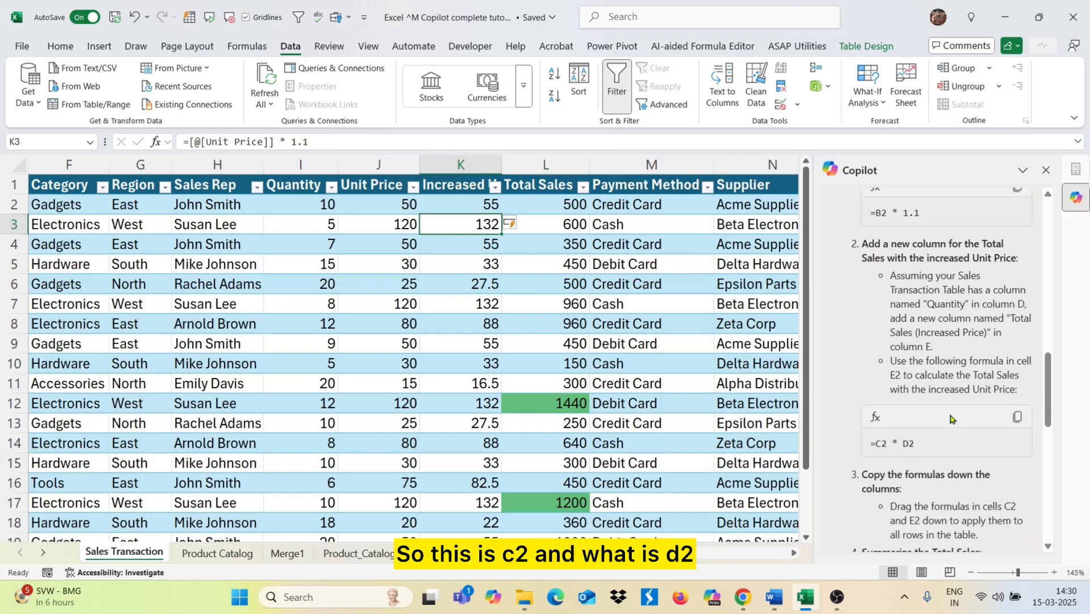
pyautogui.scroll(3, 938, 447)
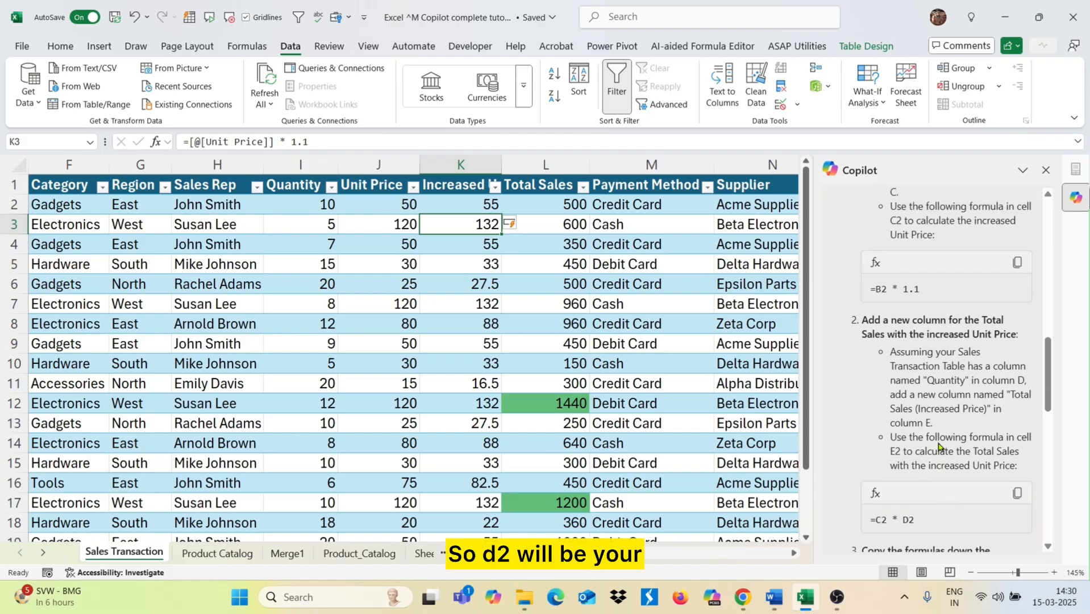
pyautogui.scroll(2, 946, 443)
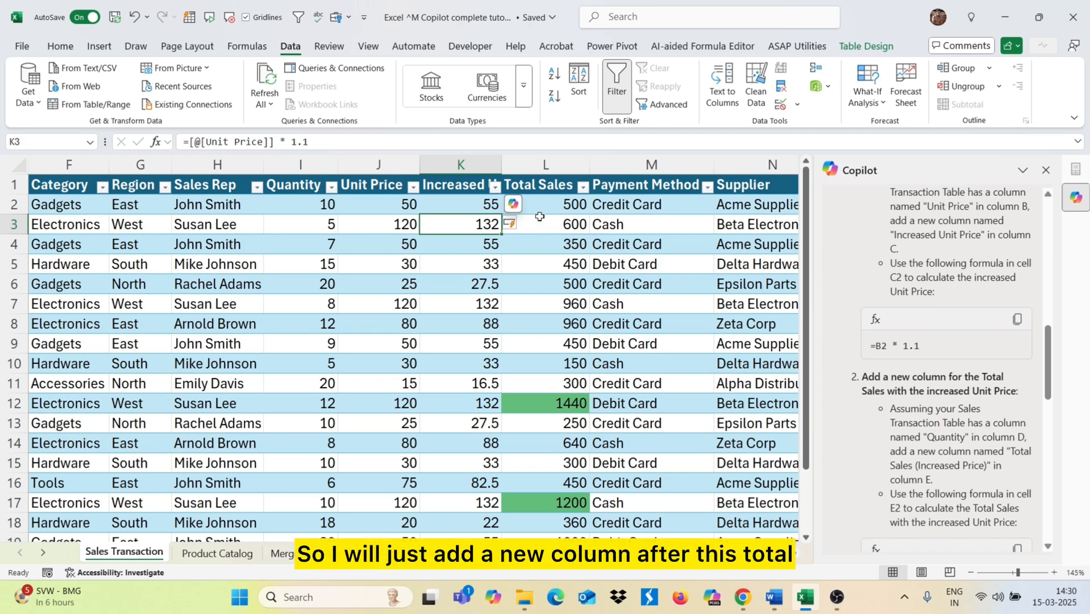
# Insert a table column between Total Sales and Payment Method and head it "Total Sales(Increase Price)".
pyautogui.click(645, 166)
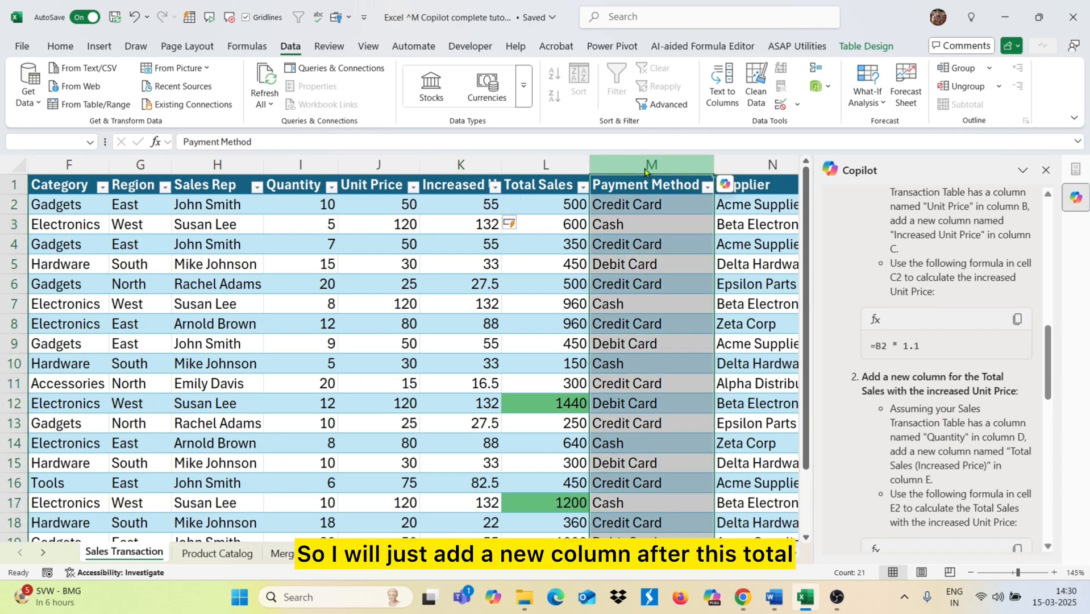
pyautogui.hotkey('ctrl', 'shift', ']')
pyautogui.press('Return')
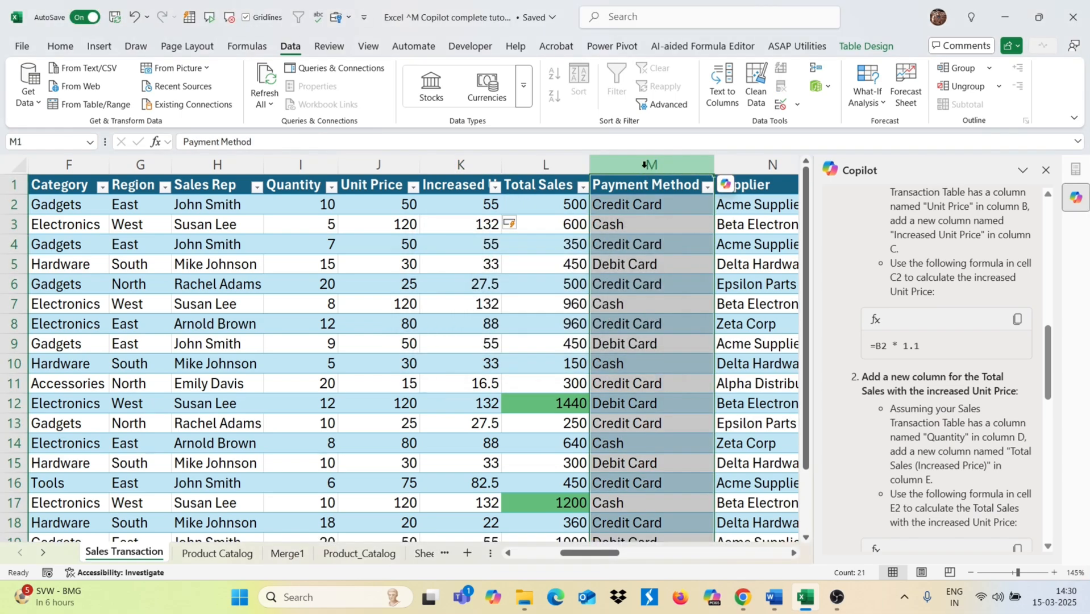
pyautogui.hotkey('ctrl', 'shift', '+')
pyautogui.click(633, 184)
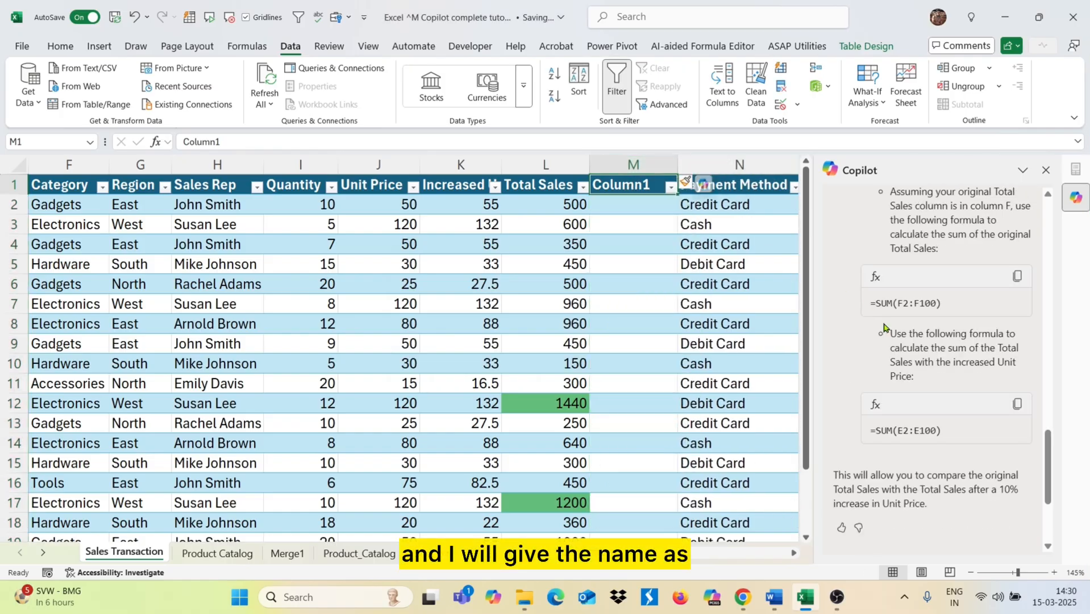
pyautogui.scroll(8, 884, 327)
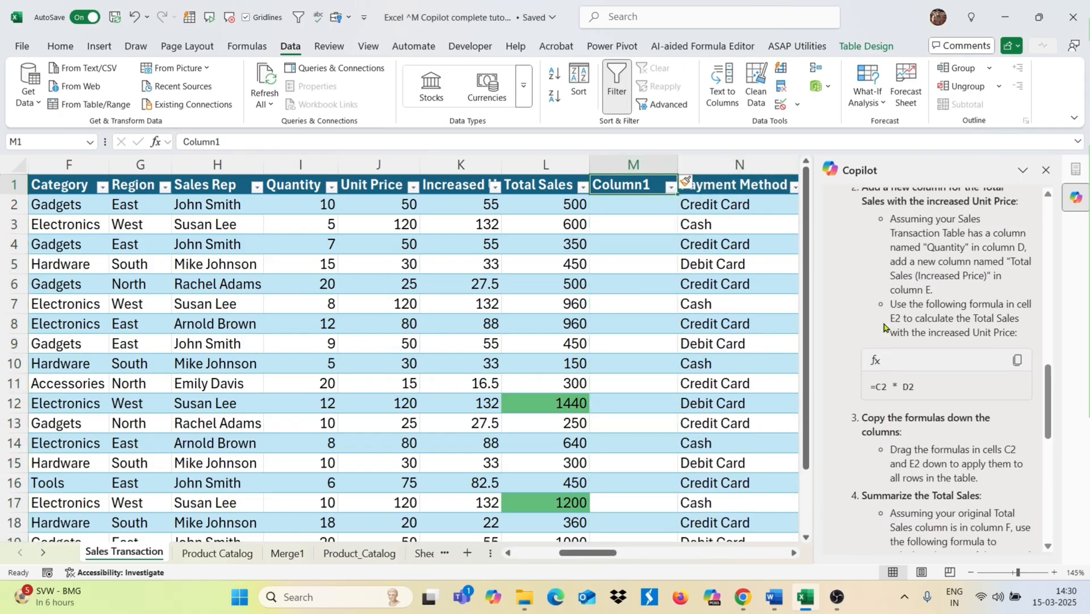
pyautogui.write('Total Sa')
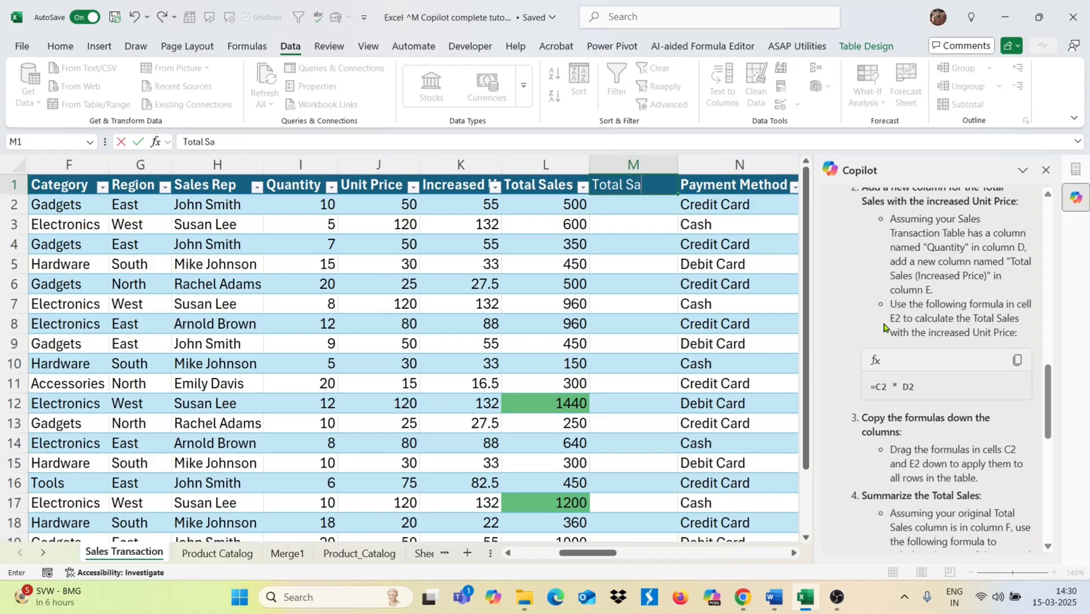
pyautogui.write('les(Ins')
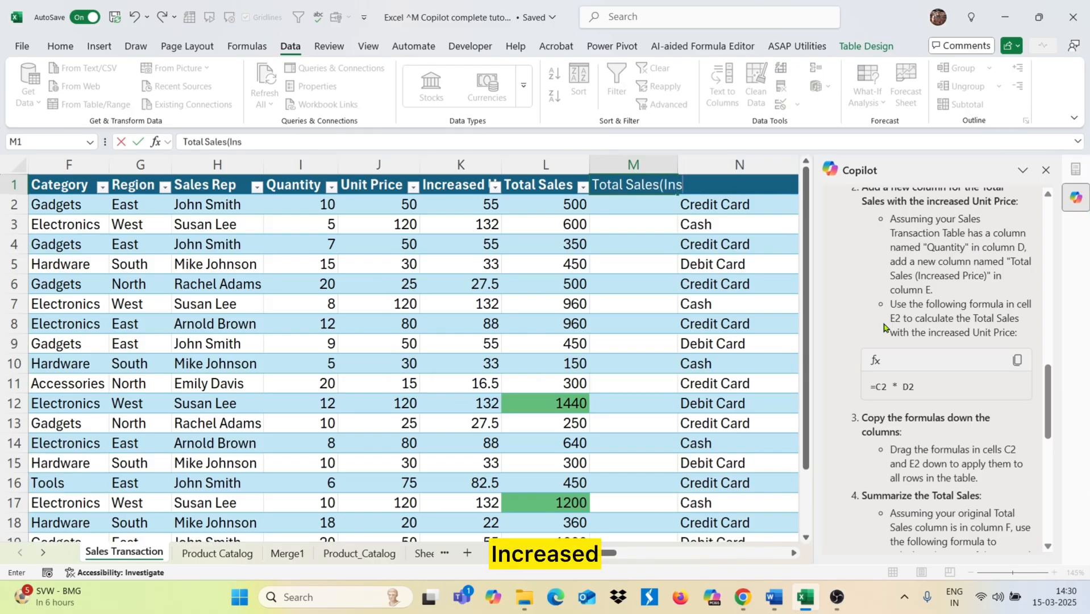
pyautogui.write('rease Price')
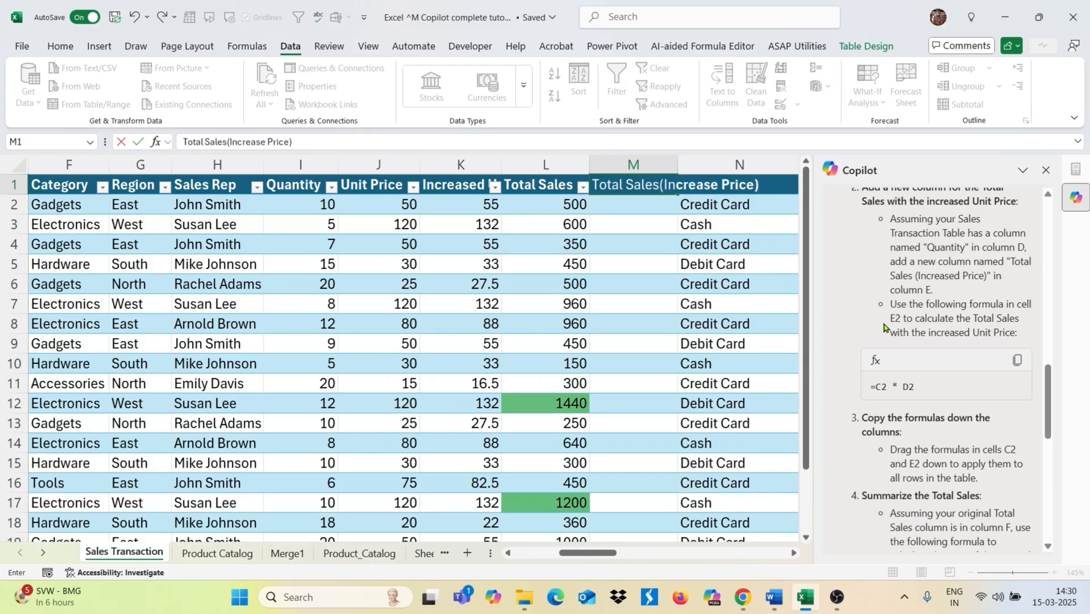
pyautogui.press('Return')
pyautogui.scroll(-5, 883, 330)
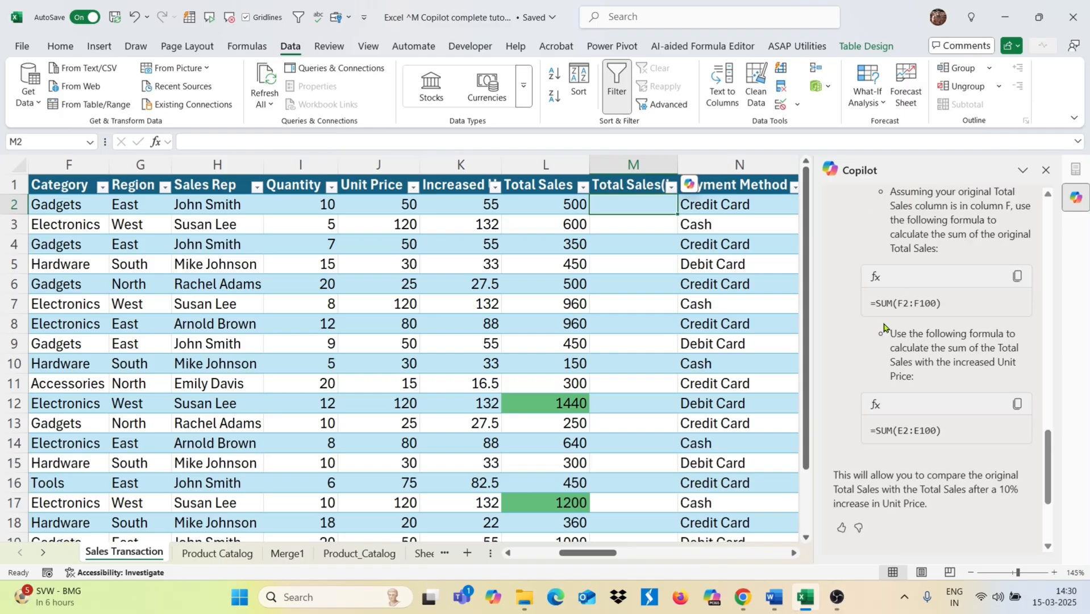
pyautogui.scroll(5, 978, 330)
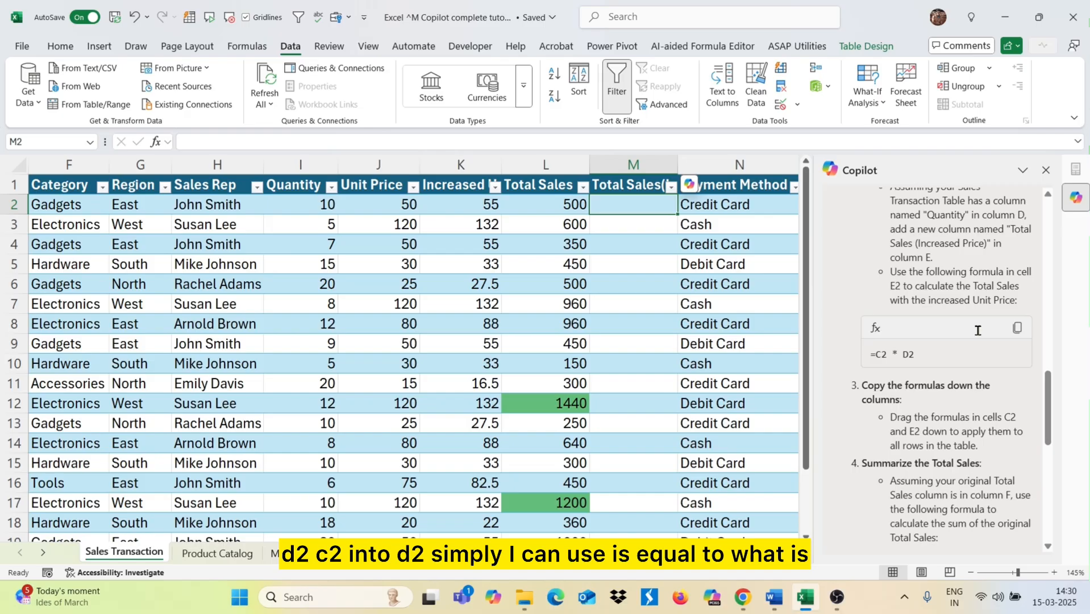
pyautogui.write('=')
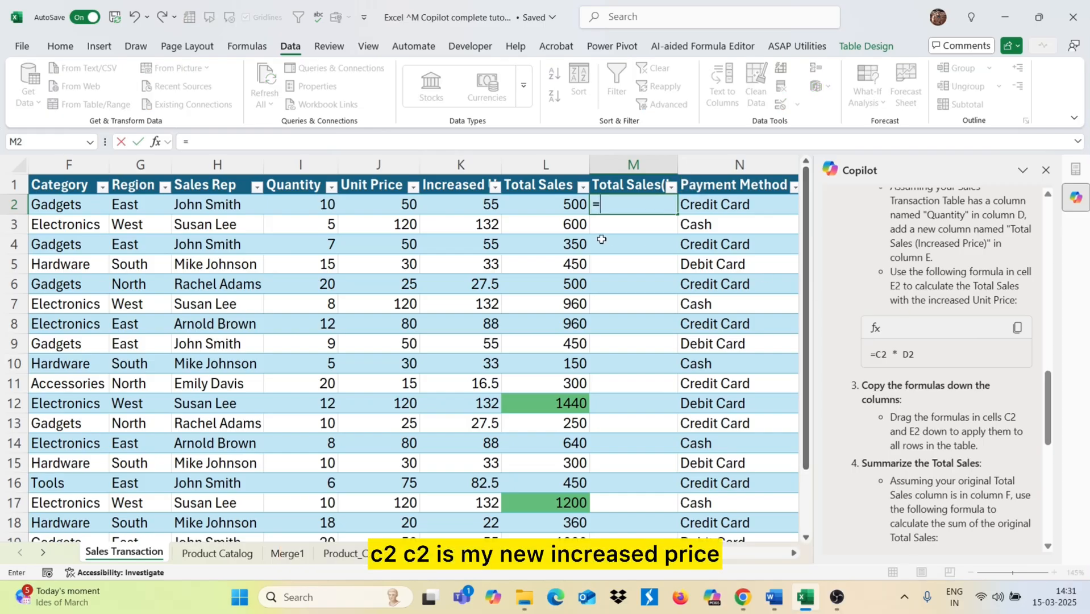
pyautogui.click(465, 204)
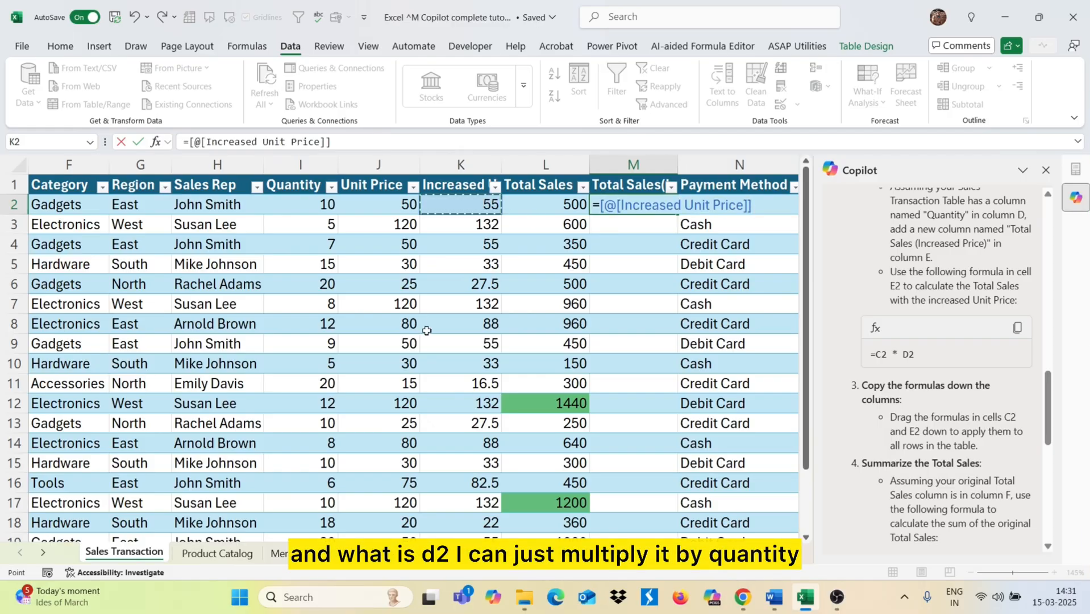
pyautogui.write('*')
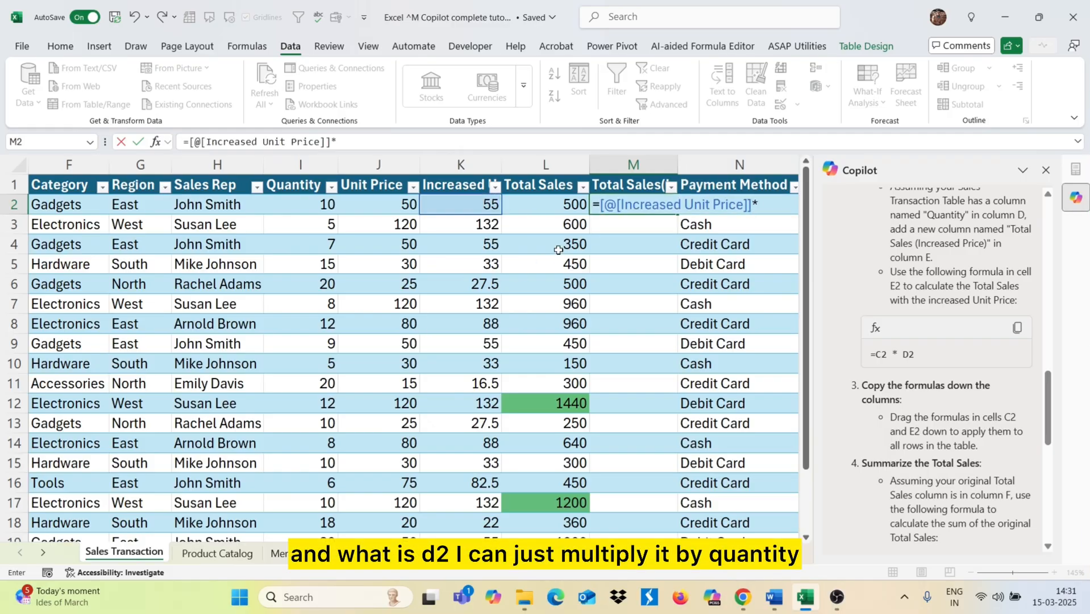
pyautogui.click(335, 212)
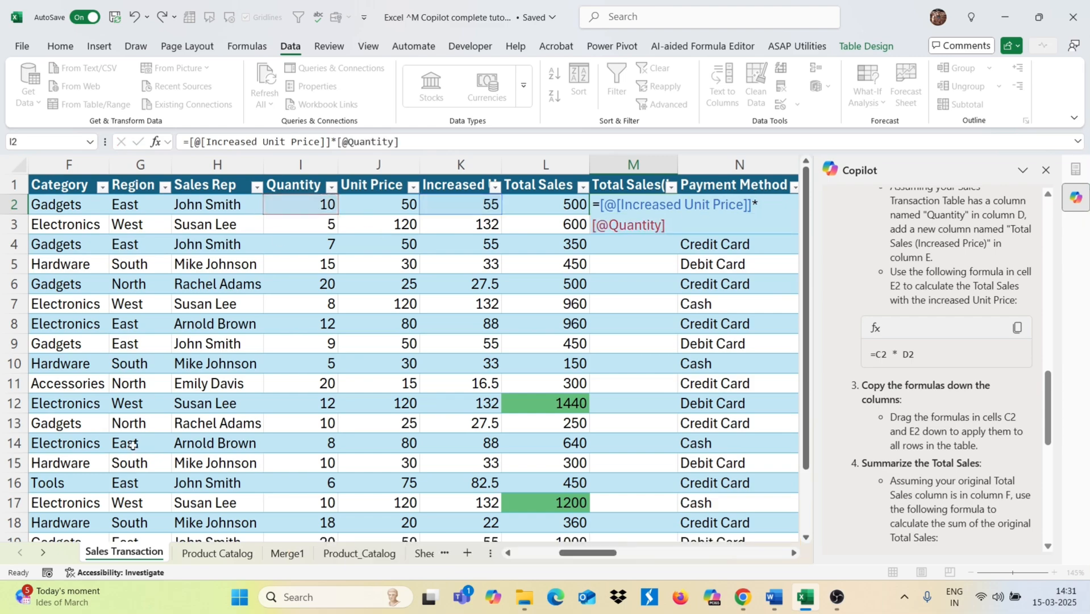
pyautogui.press('Return')
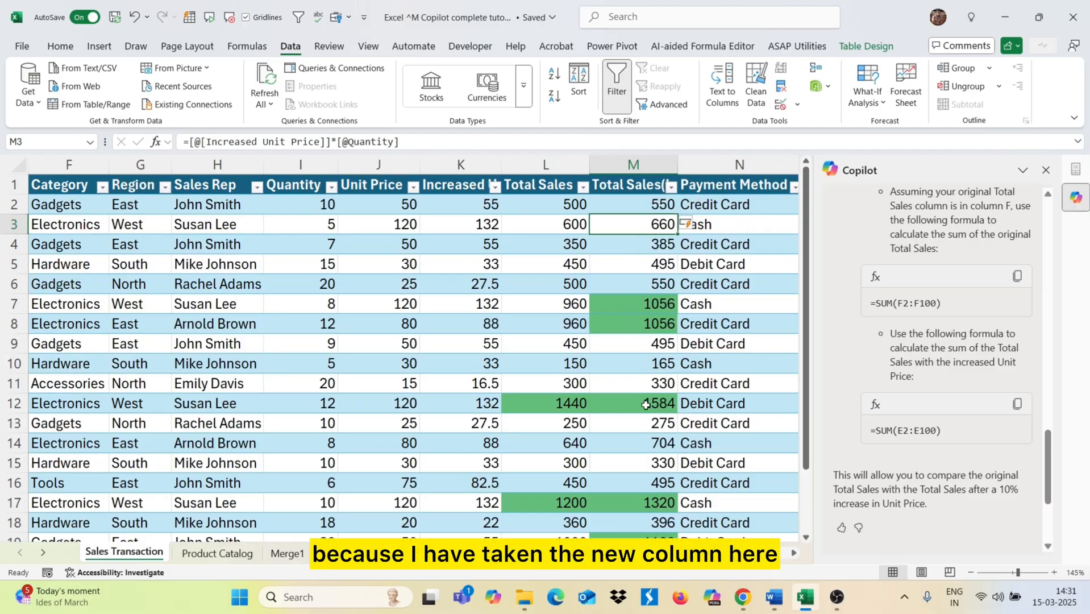
# Clear the conditional formatting rules from the Total Sales(Increase Price) column only.
pyautogui.click(651, 165)
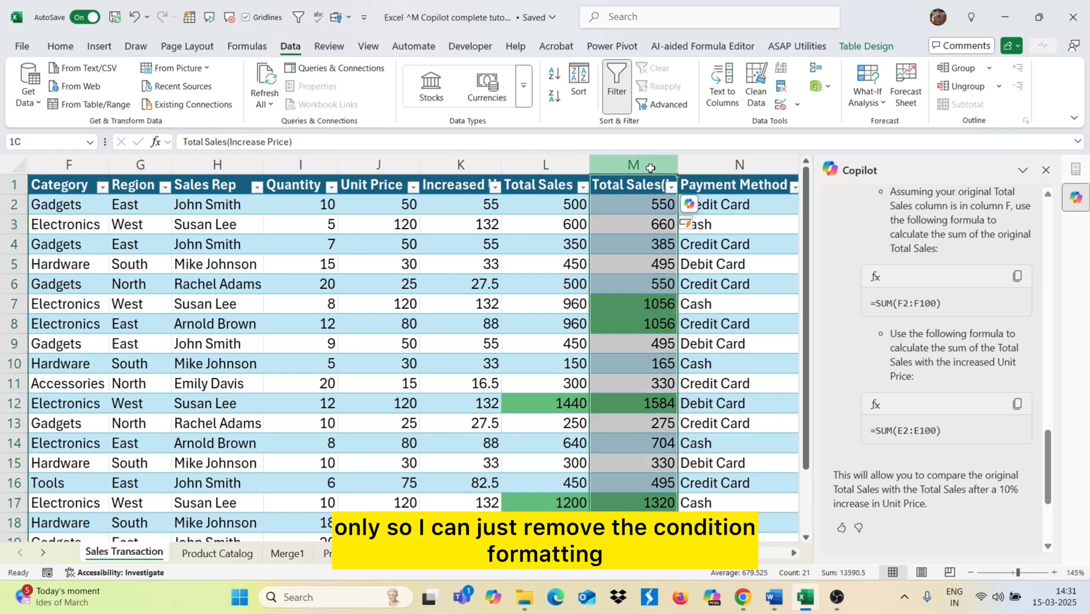
pyautogui.click(51, 47)
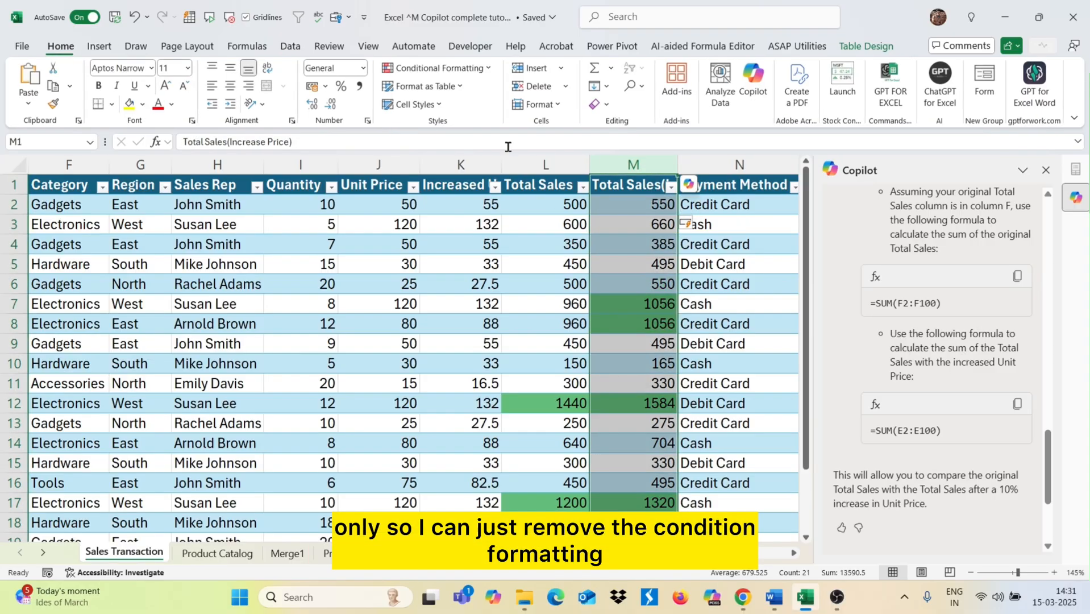
pyautogui.click(455, 67)
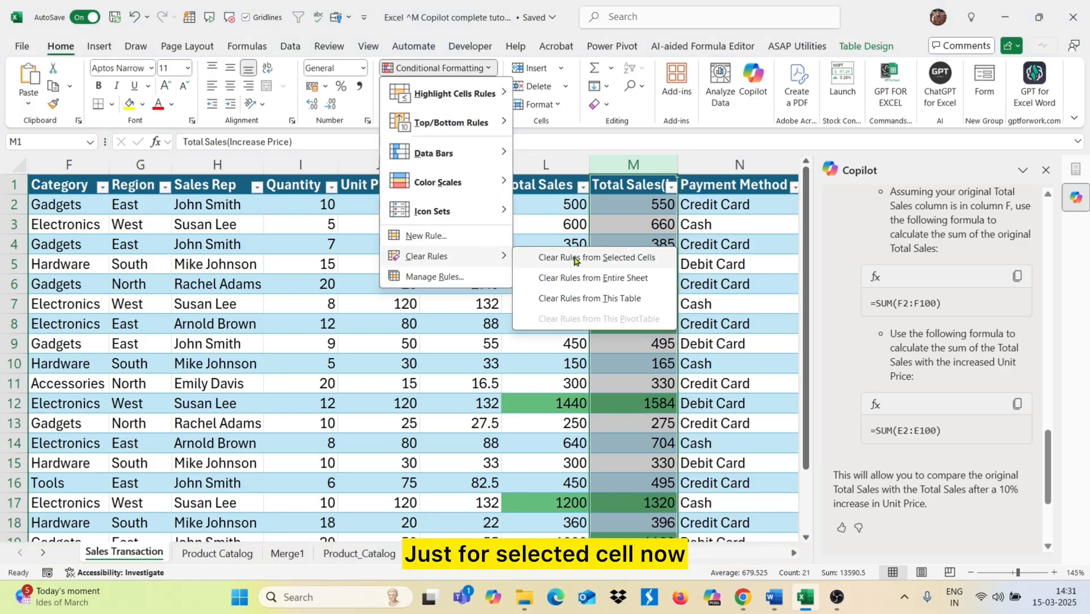
pyautogui.click(574, 258)
pyautogui.click(671, 288)
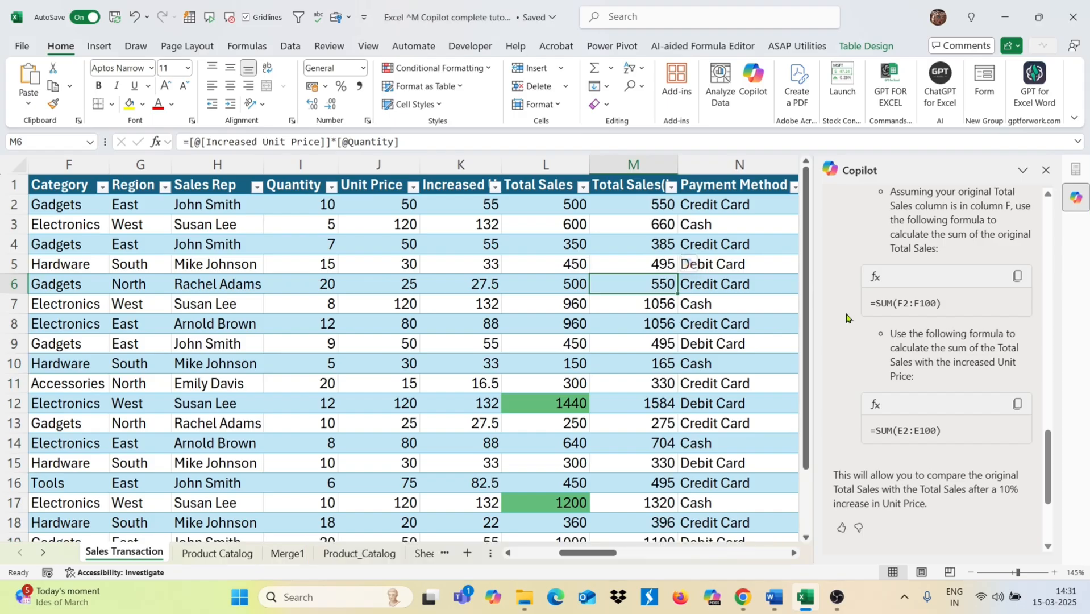
# Copy the Prompt 8 text "How to insert slicer in pivot table." from its text box on the Sales Transaction sheet.
pyautogui.scroll(3, 847, 318)
pyautogui.scroll(2, 847, 317)
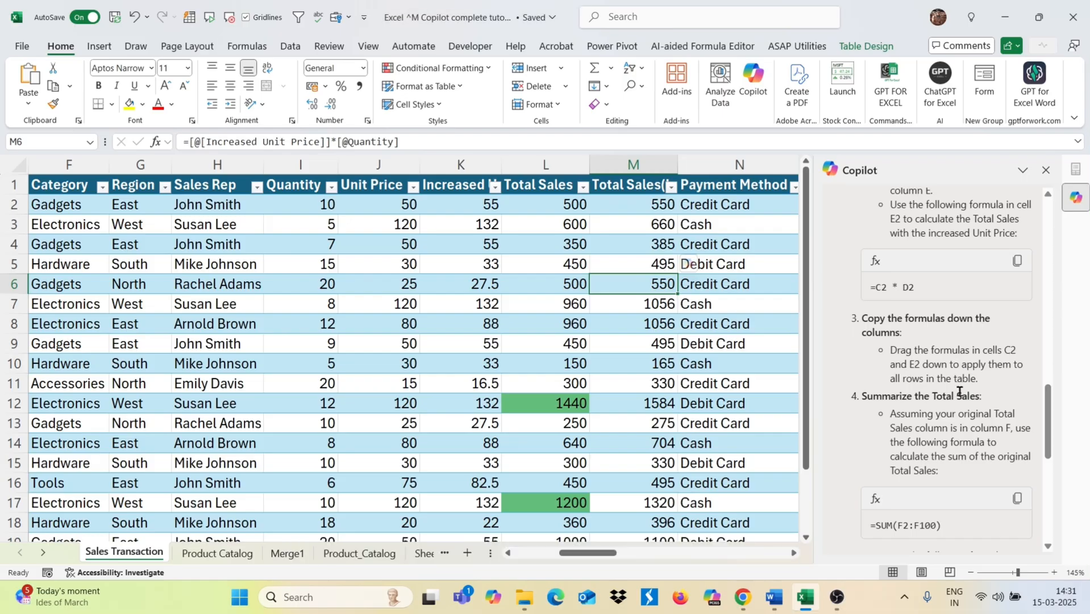
pyautogui.scroll(-3, 957, 394)
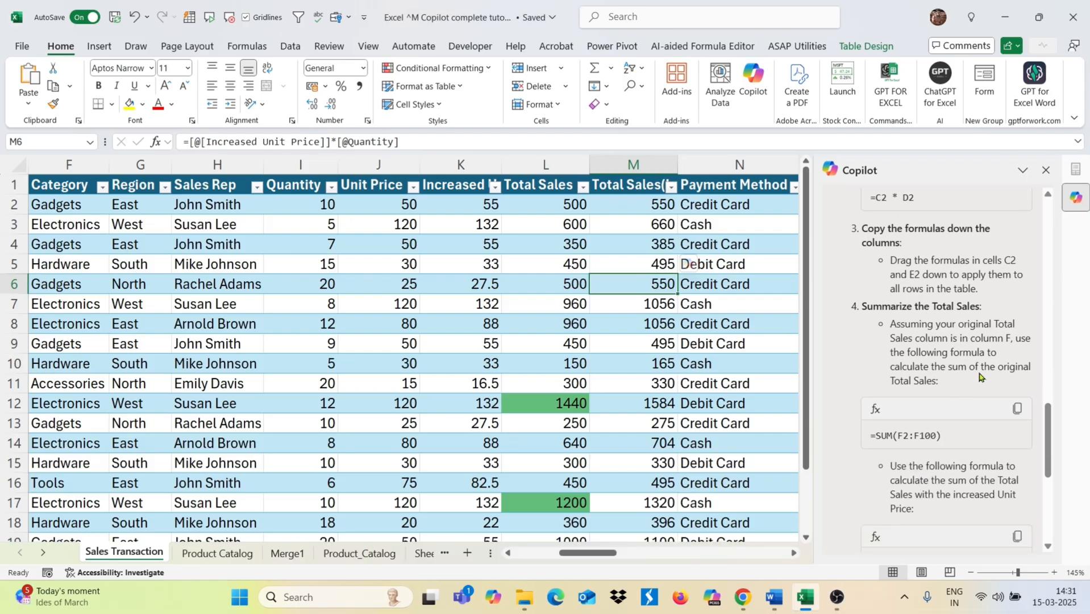
pyautogui.scroll(-3, 960, 390)
pyautogui.scroll(-7, 979, 376)
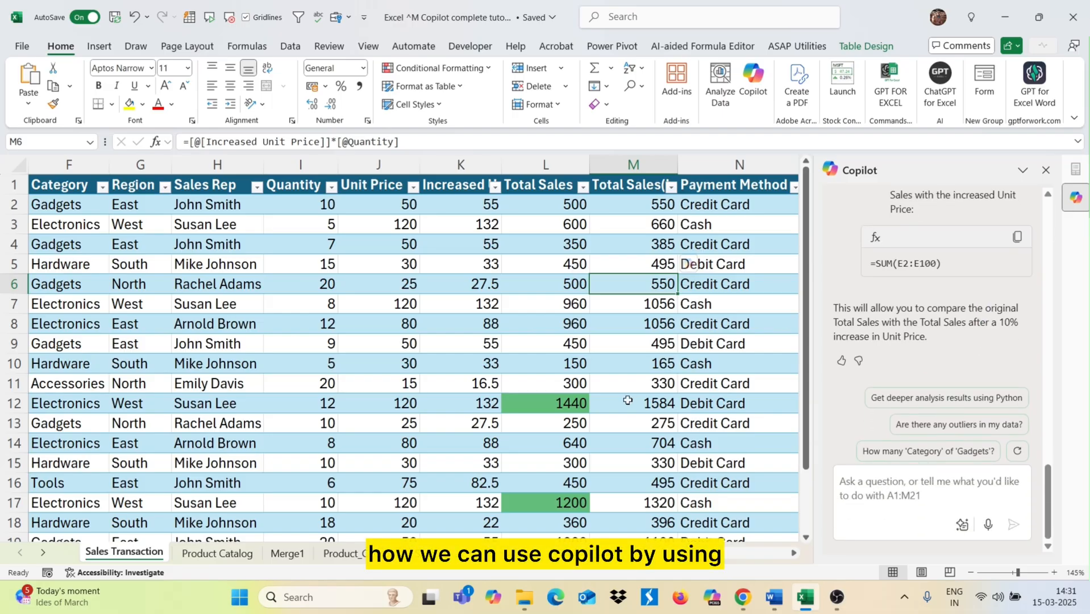
pyautogui.hscroll(3, 627, 400)
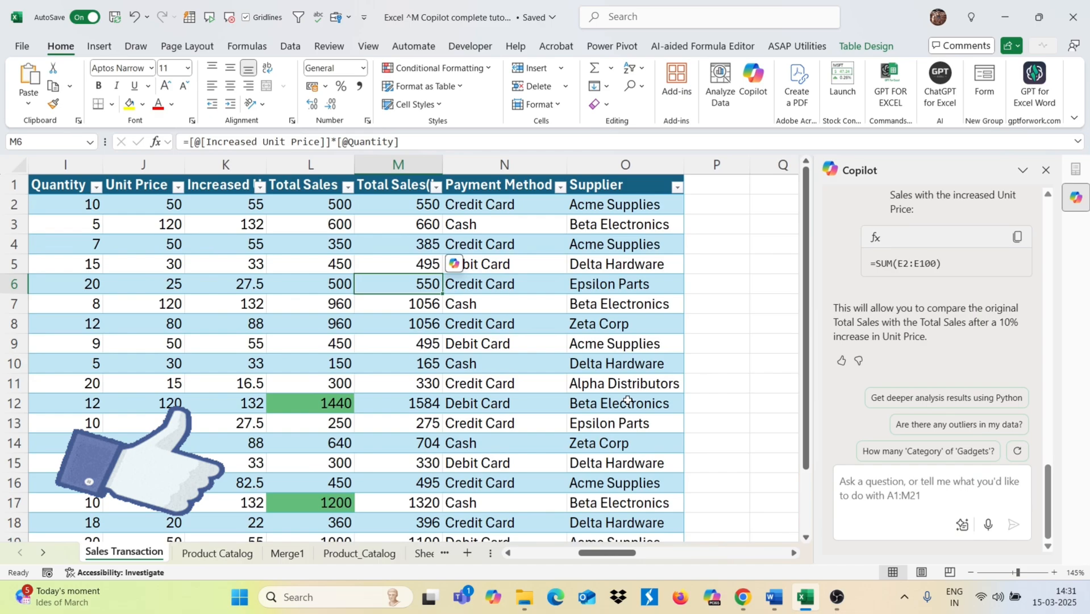
pyautogui.hscroll(10, 627, 400)
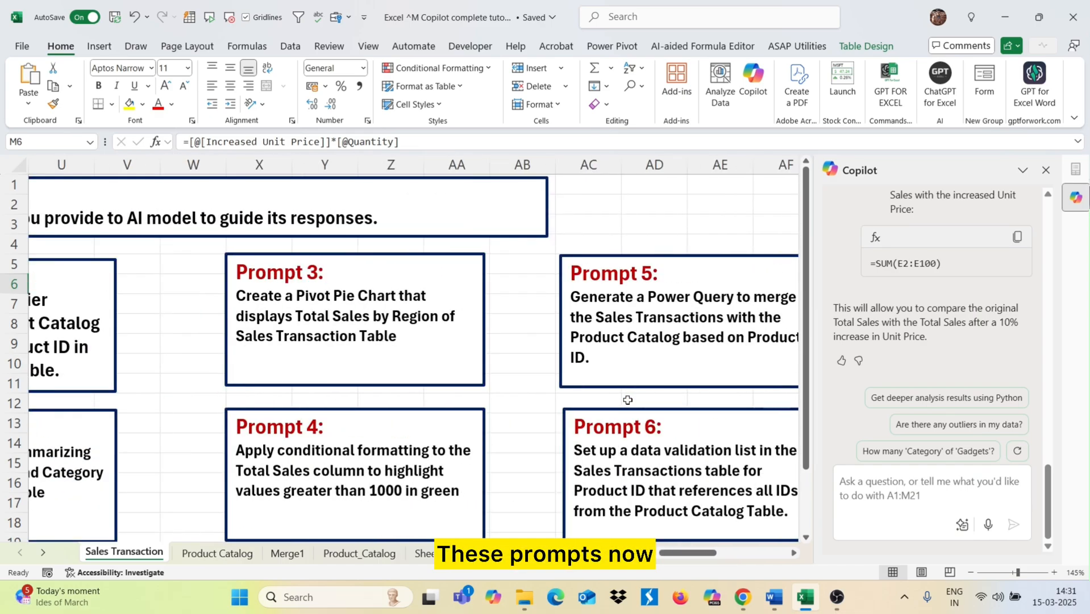
pyautogui.hscroll(2, 627, 400)
pyautogui.hscroll(1, 627, 401)
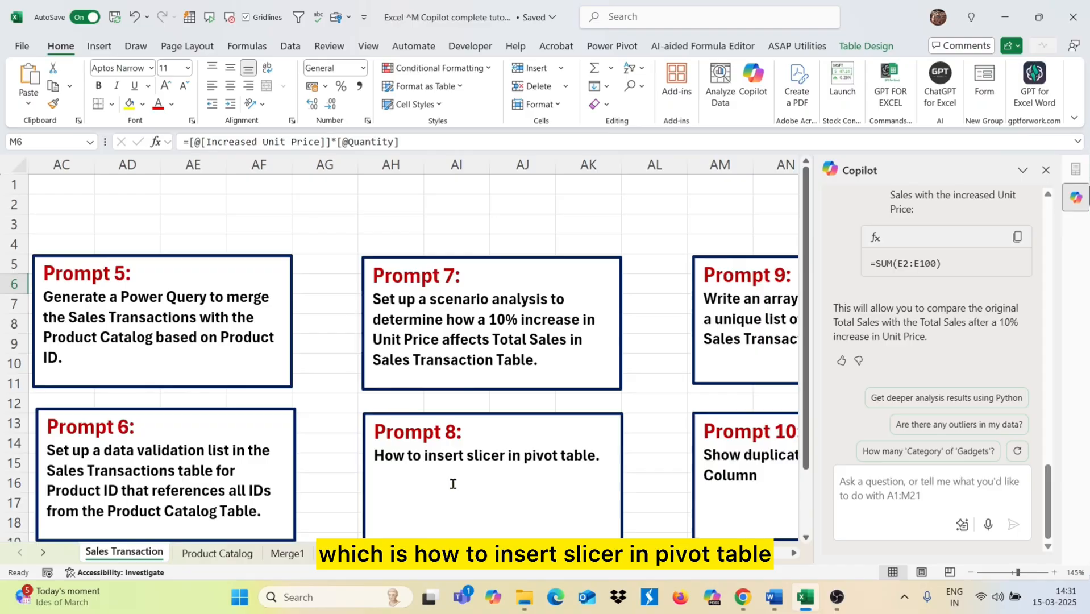
pyautogui.moveTo(376, 455); pyautogui.dragTo(602, 455)
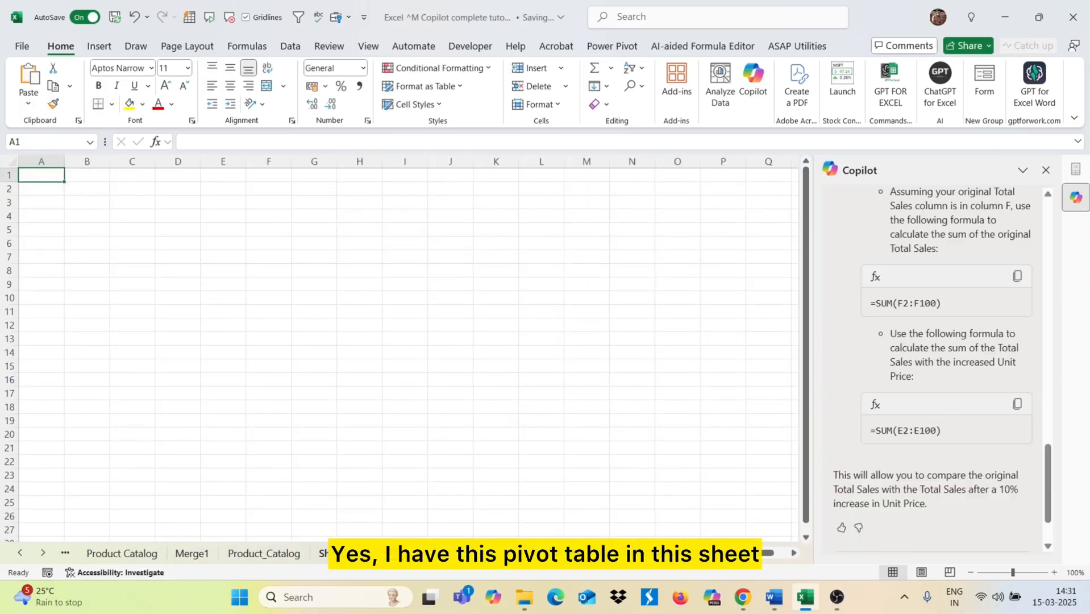
# Select a cell in the pivot table on Sheet5 and ask Copilot "How to insert slicer in pivot table.".
pyautogui.click(336, 553)
pyautogui.click(212, 312)
pyautogui.click(231, 215)
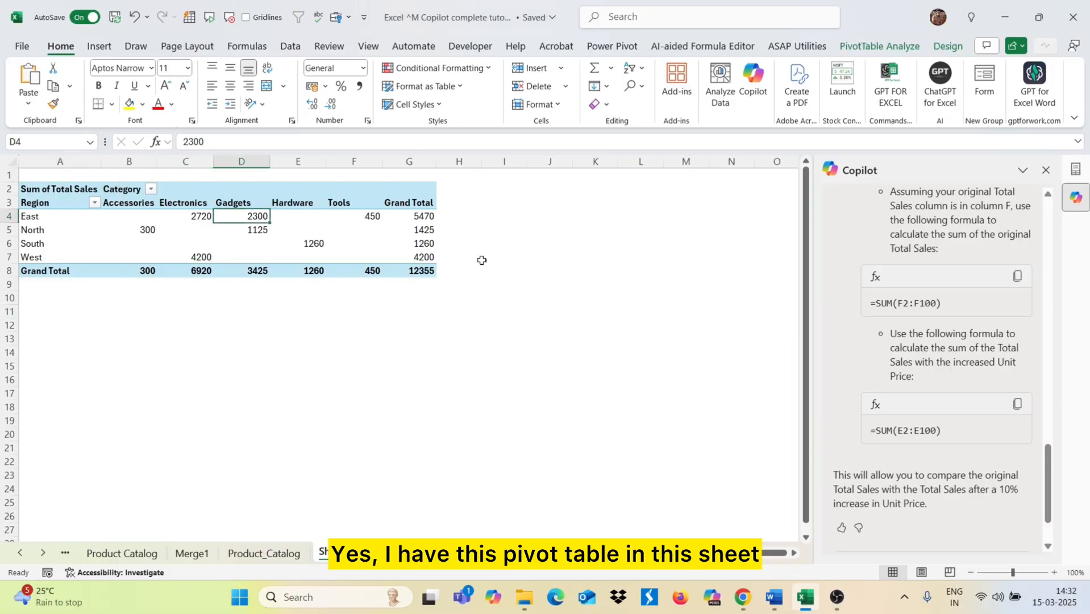
pyautogui.scroll(-2, 944, 460)
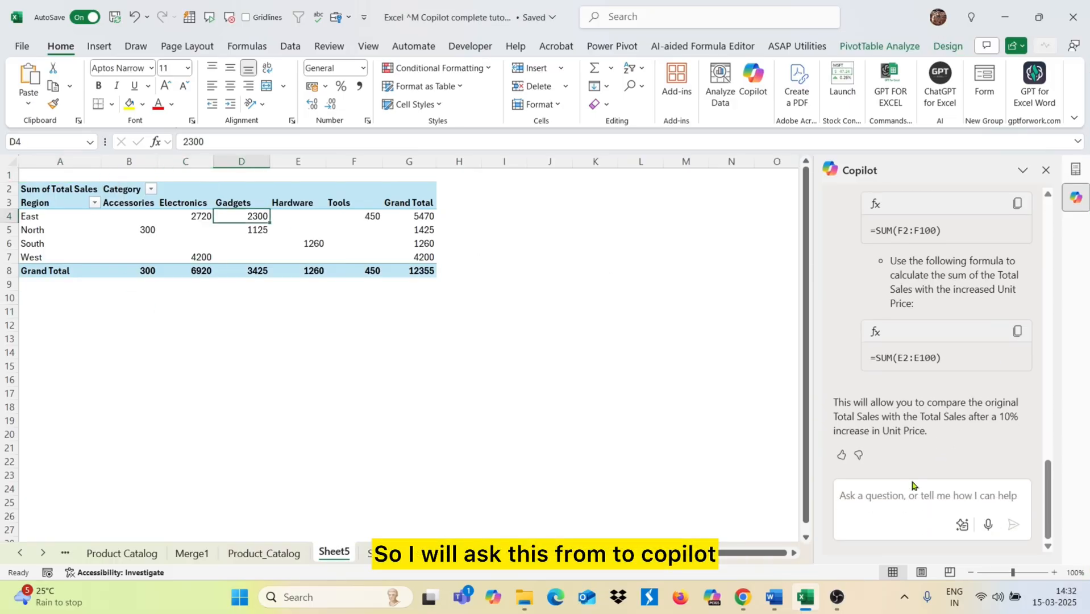
pyautogui.hotkey('ctrl', 'v')
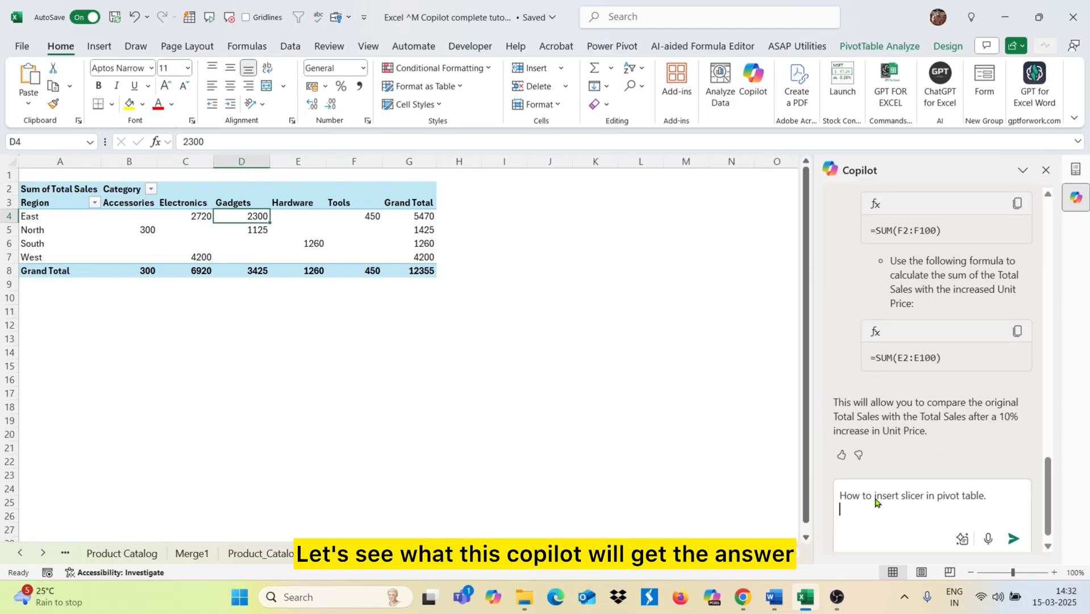
pyautogui.press('Return')
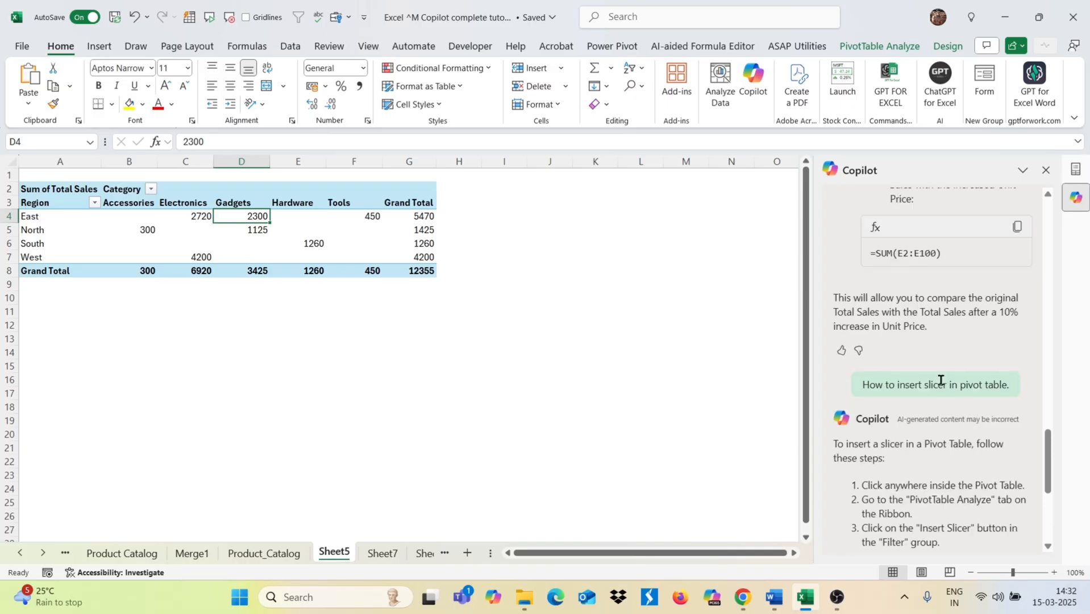
# Following Copilot's steps, insert a slicer for the Category field only and place it in the empty area beside the pivot table.
pyautogui.scroll(-2, 941, 380)
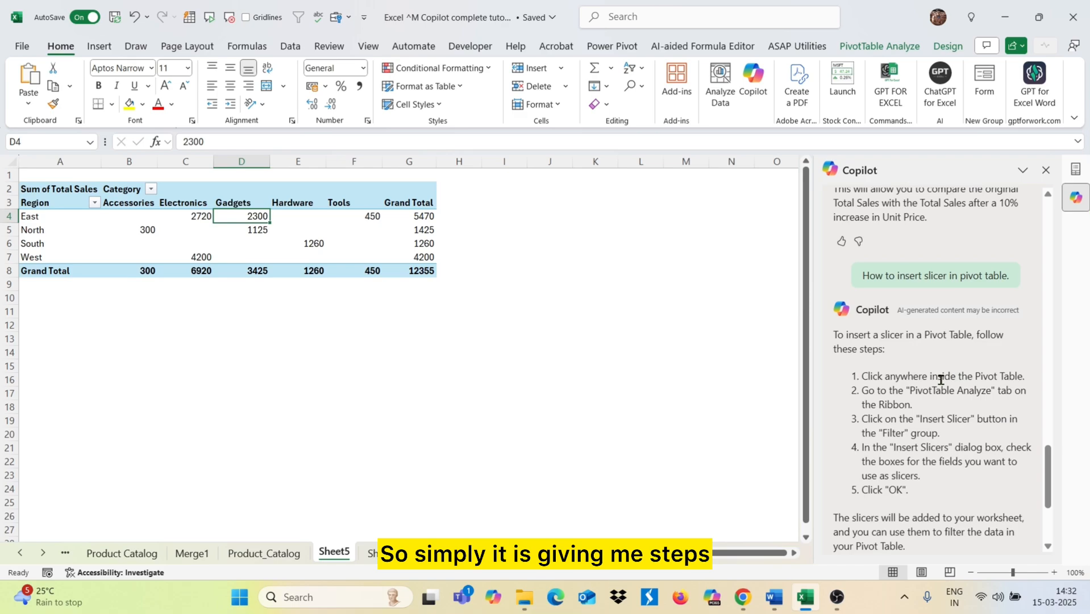
pyautogui.scroll(-1, 941, 380)
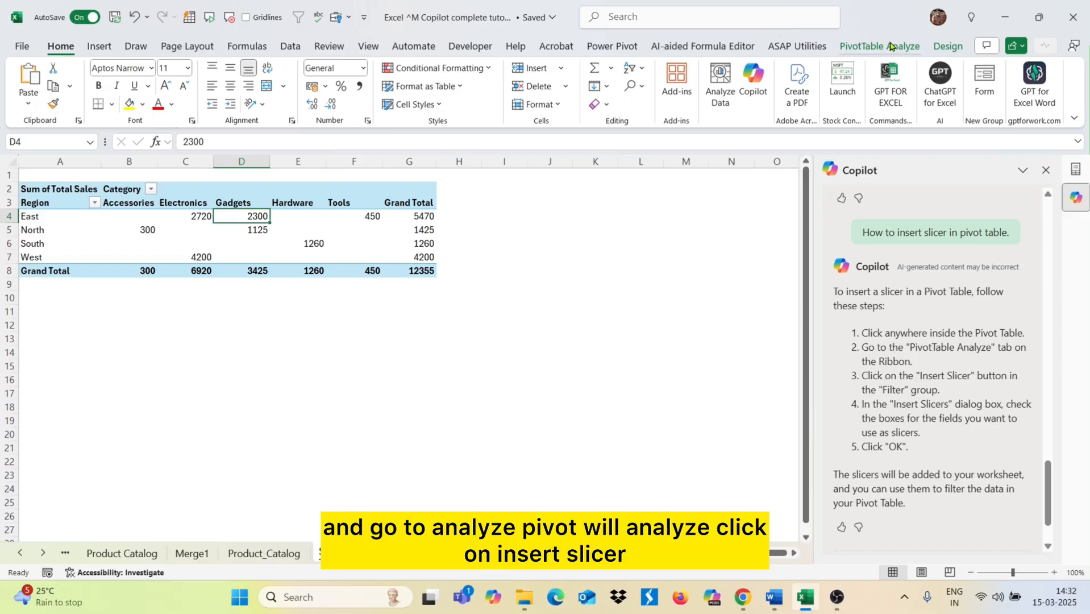
pyautogui.click(890, 47)
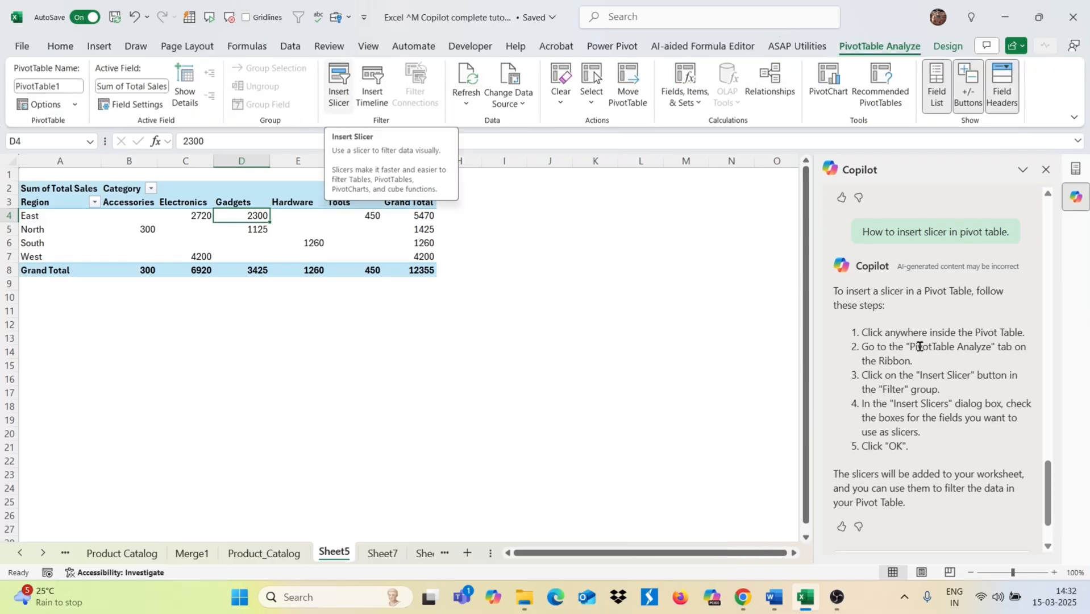
pyautogui.click(339, 94)
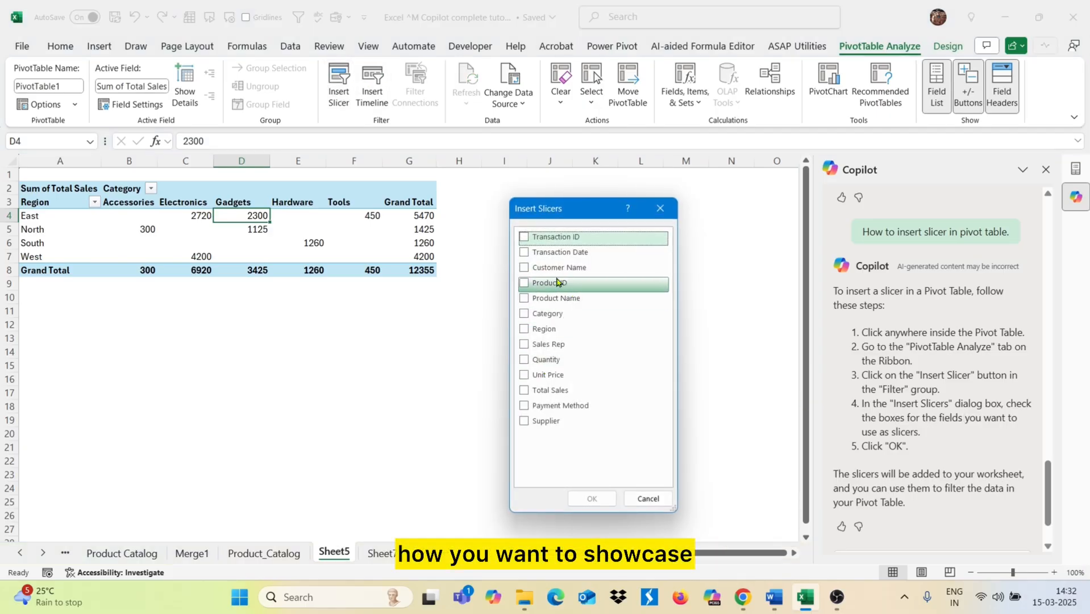
pyautogui.click(523, 314)
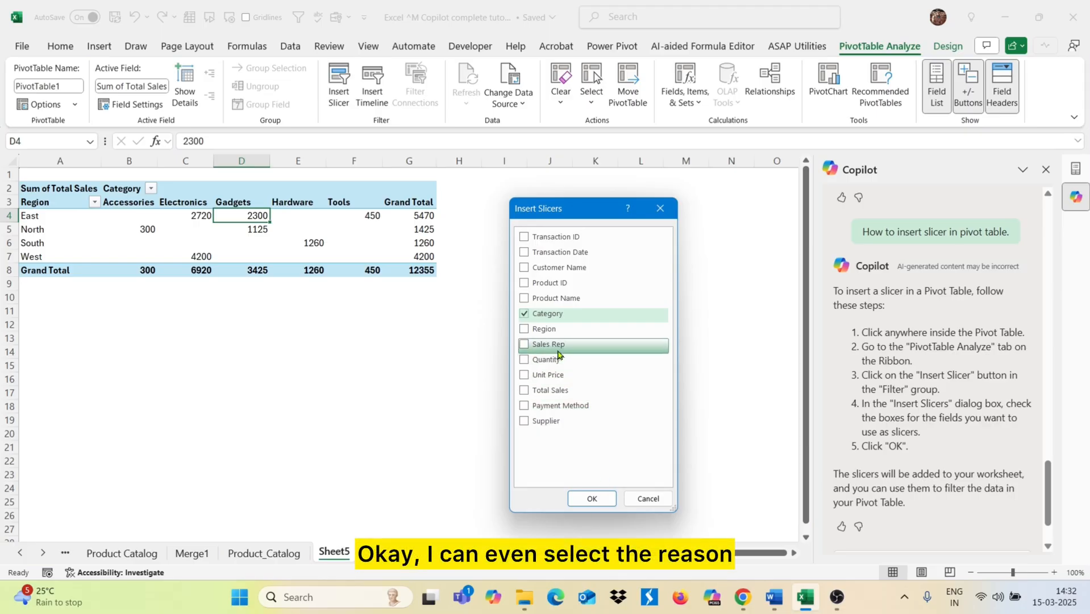
pyautogui.click(524, 330)
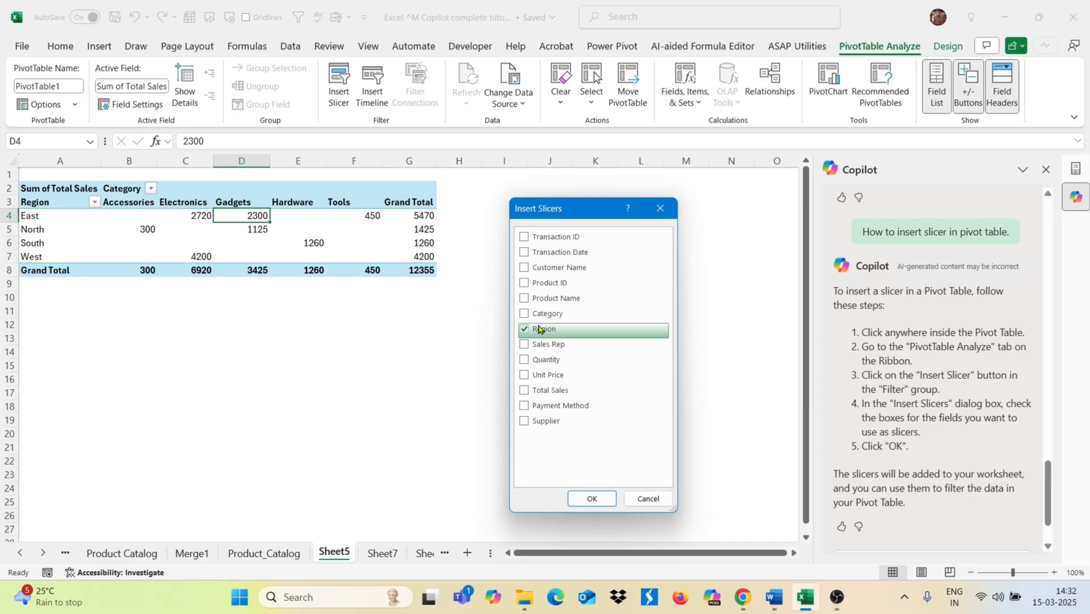
pyautogui.click(524, 313)
pyautogui.click(525, 328)
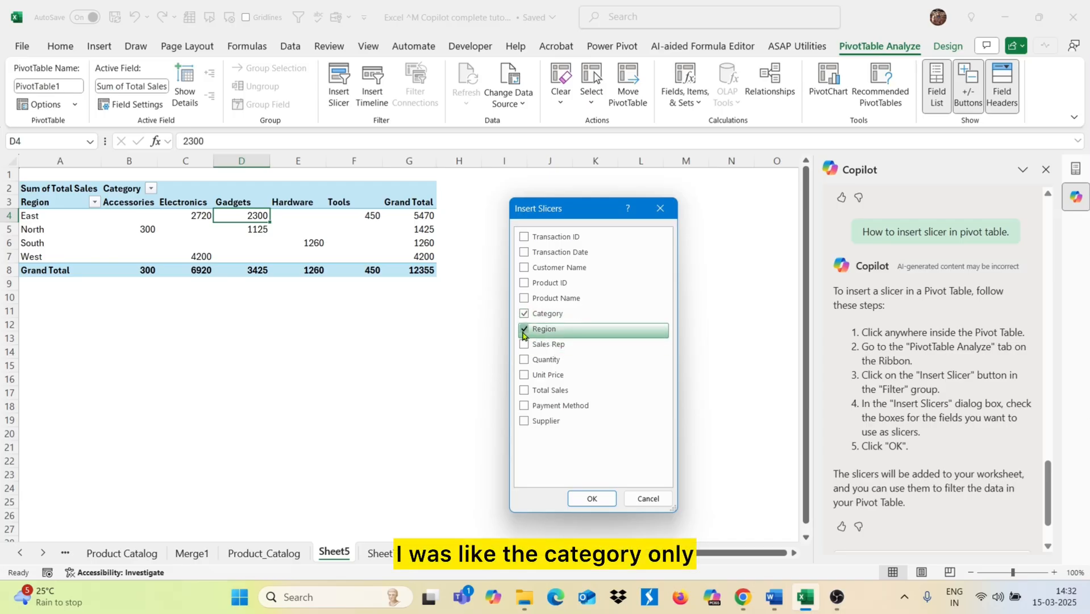
pyautogui.click(591, 496)
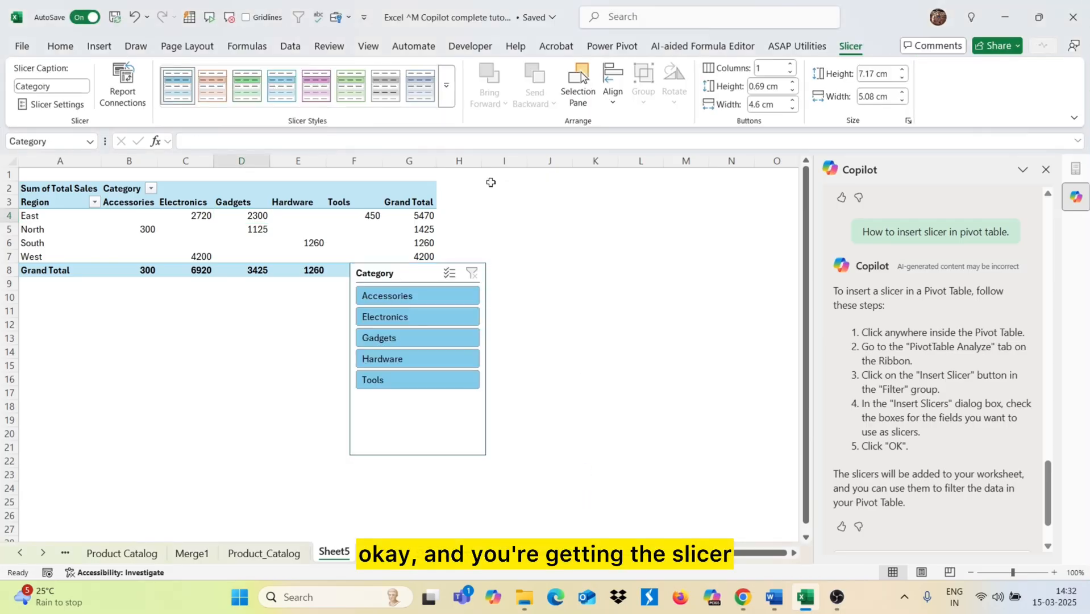
pyautogui.moveTo(409, 270); pyautogui.dragTo(538, 234)
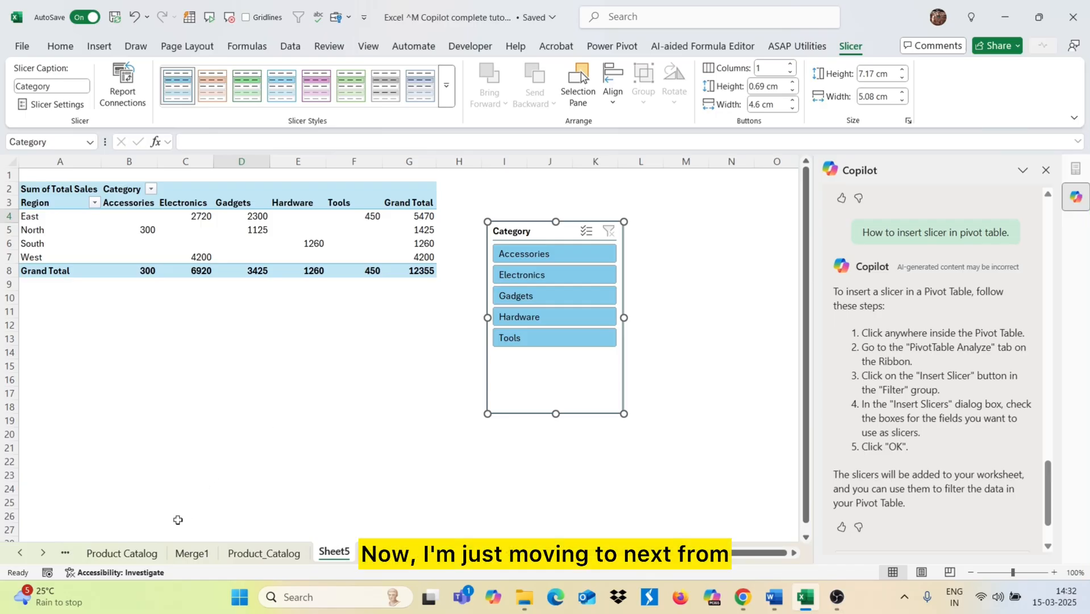
# Return to the Sales Transaction sheet and copy the Prompt 9 text about an array formula for a unique list of Regions.
pyautogui.click(65, 553)
pyautogui.click(124, 551)
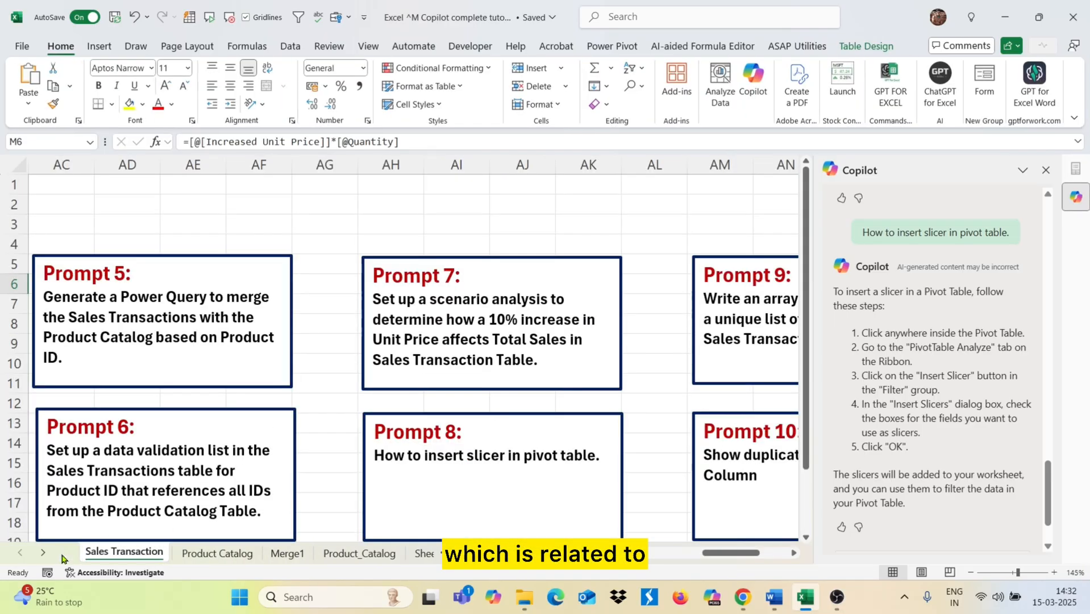
pyautogui.hscroll(3, 510, 480)
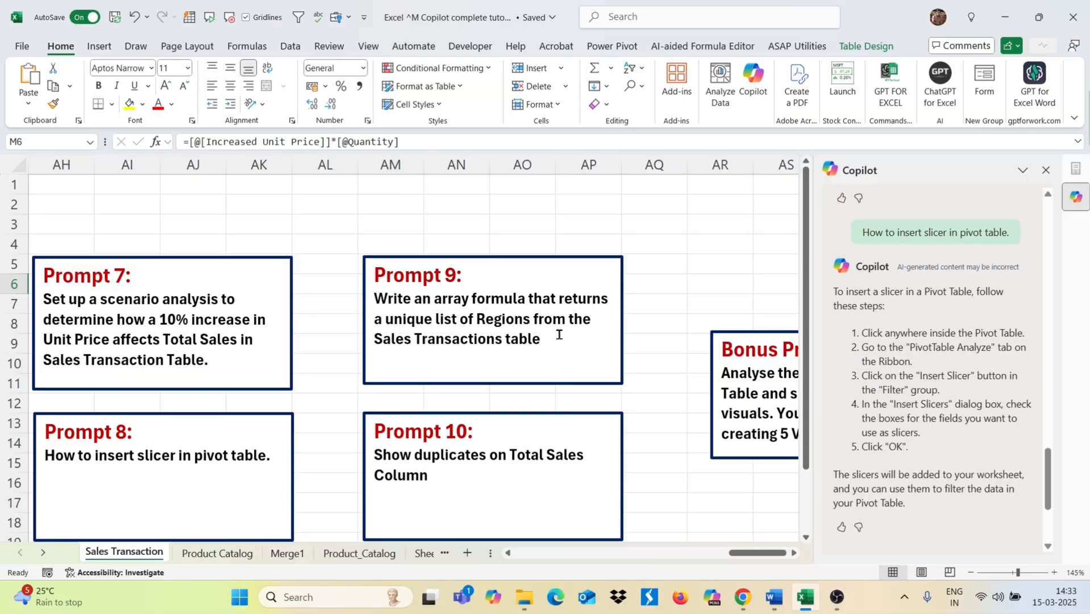
pyautogui.hscroll(-6, 377, 432)
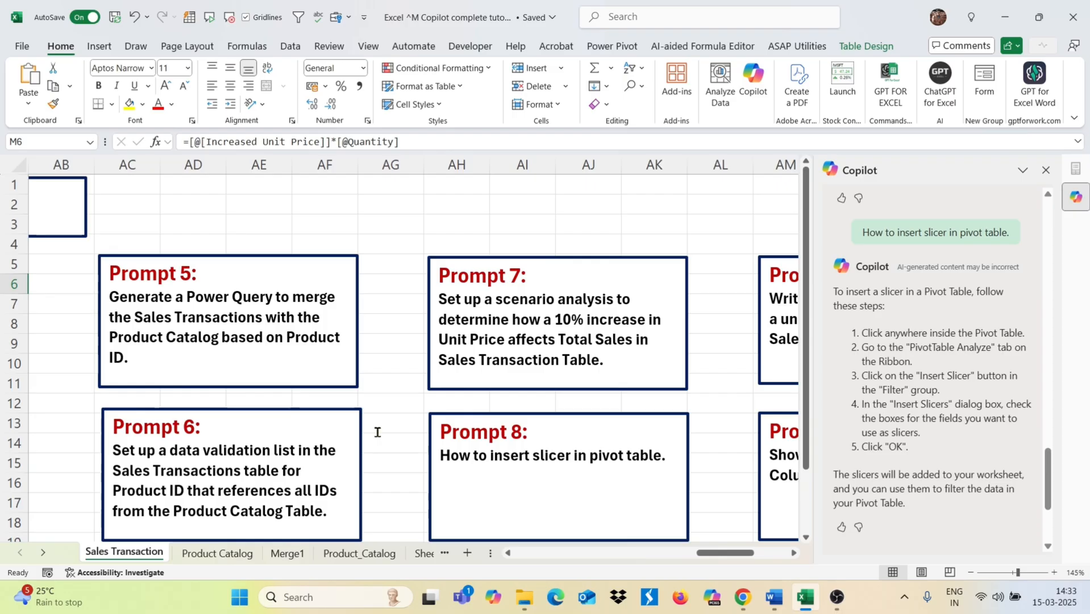
pyautogui.hscroll(-3, 378, 431)
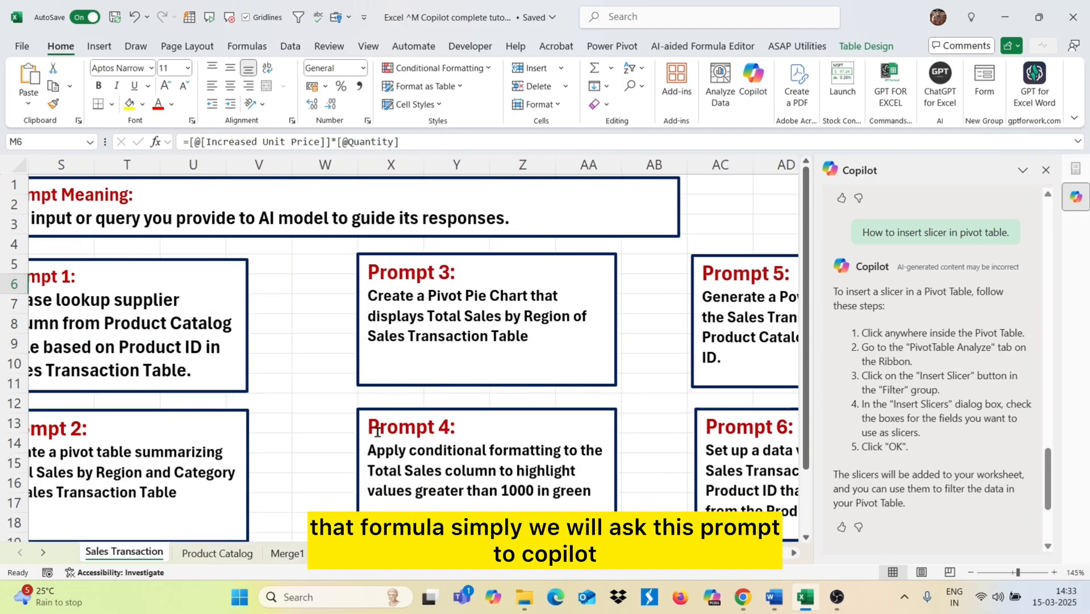
pyautogui.hscroll(9, 377, 432)
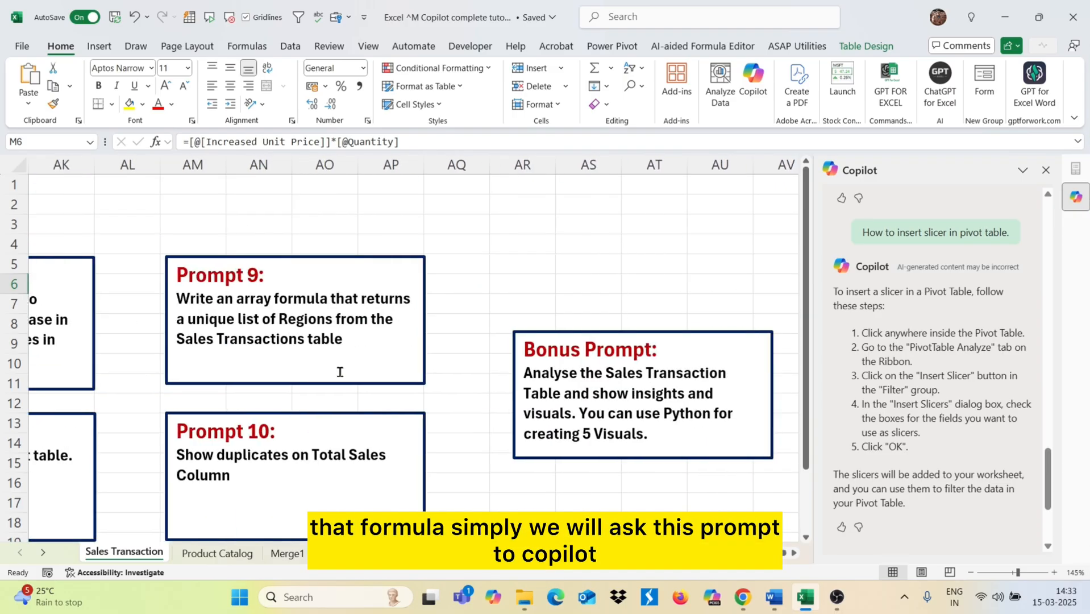
pyautogui.moveTo(358, 336); pyautogui.dragTo(191, 298)
pyautogui.hotkey('ctrl', 'c')
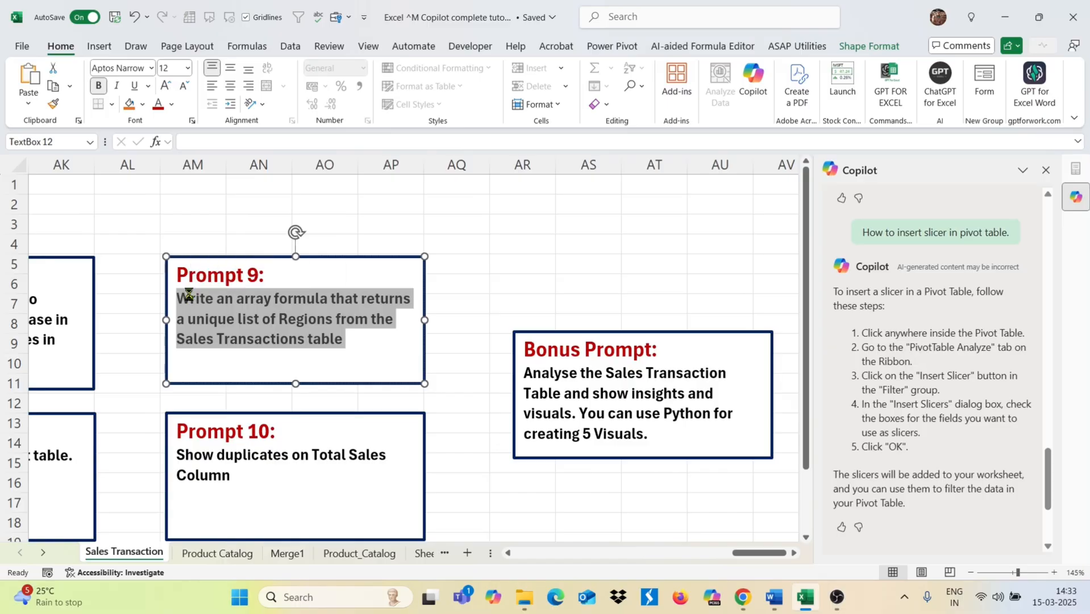
# Ask Copilot to "Write an array formula that returns a unique list of Regions from the Sales Transactions table" and return to the table's columns.
pyautogui.scroll(-3, 1017, 450)
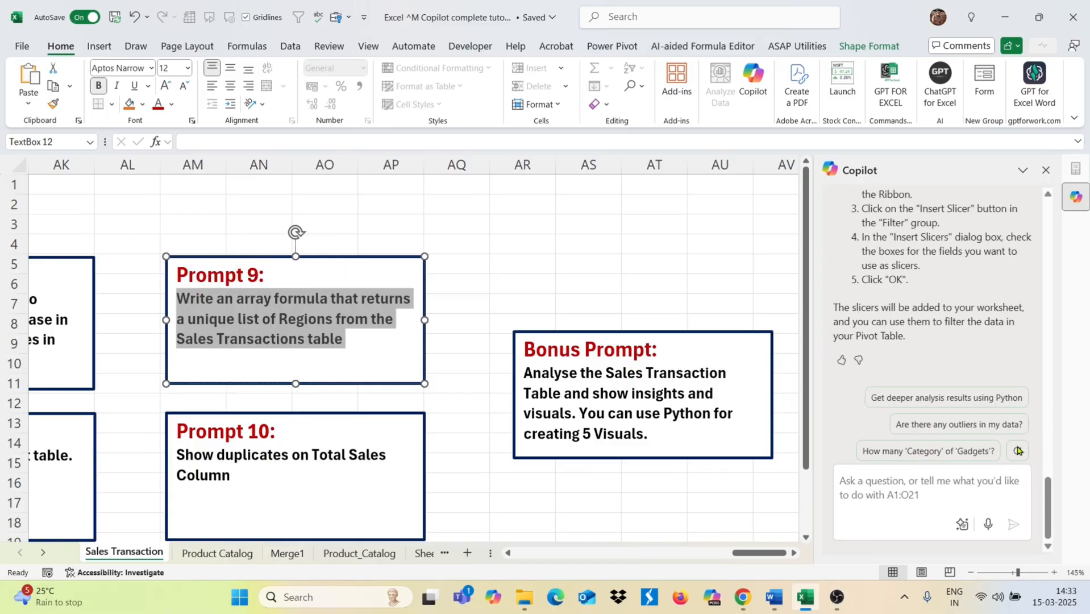
pyautogui.hotkey('ctrl', 'v')
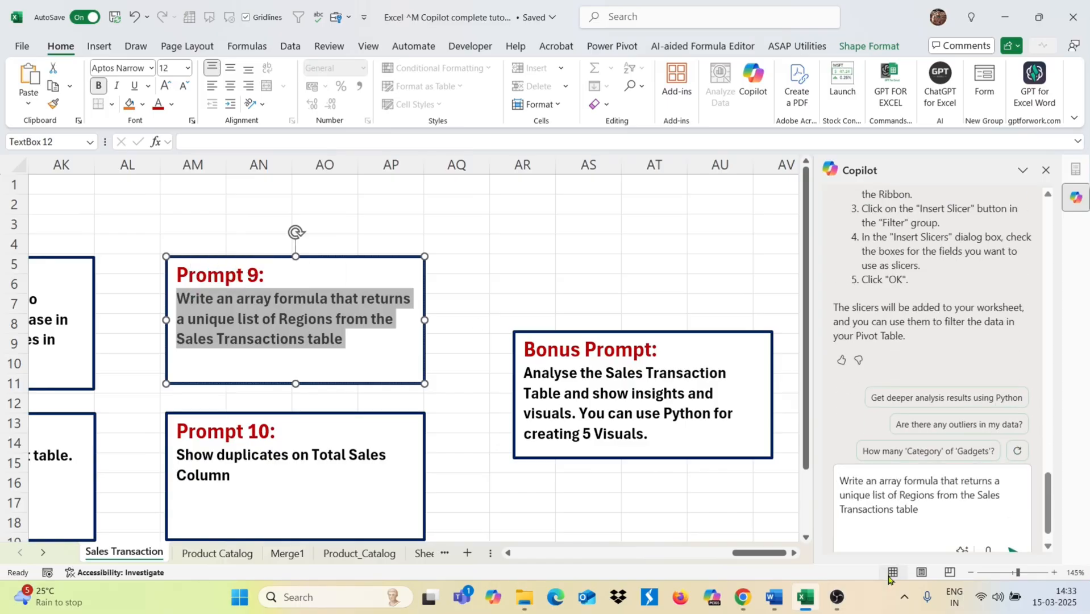
pyautogui.press('Return')
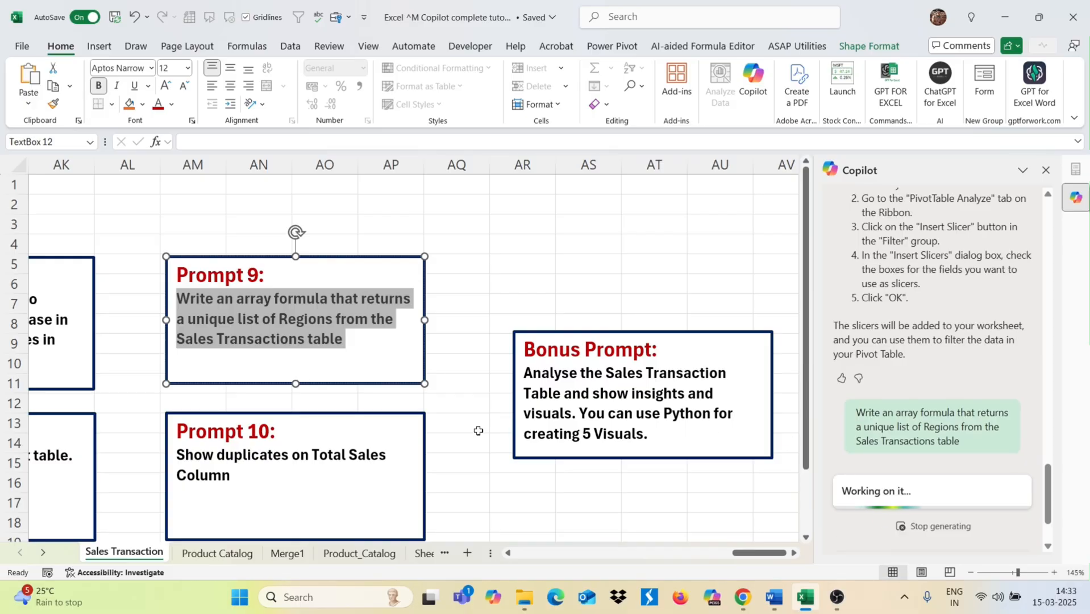
pyautogui.hscroll(-7, 478, 431)
pyautogui.hscroll(-15, 479, 431)
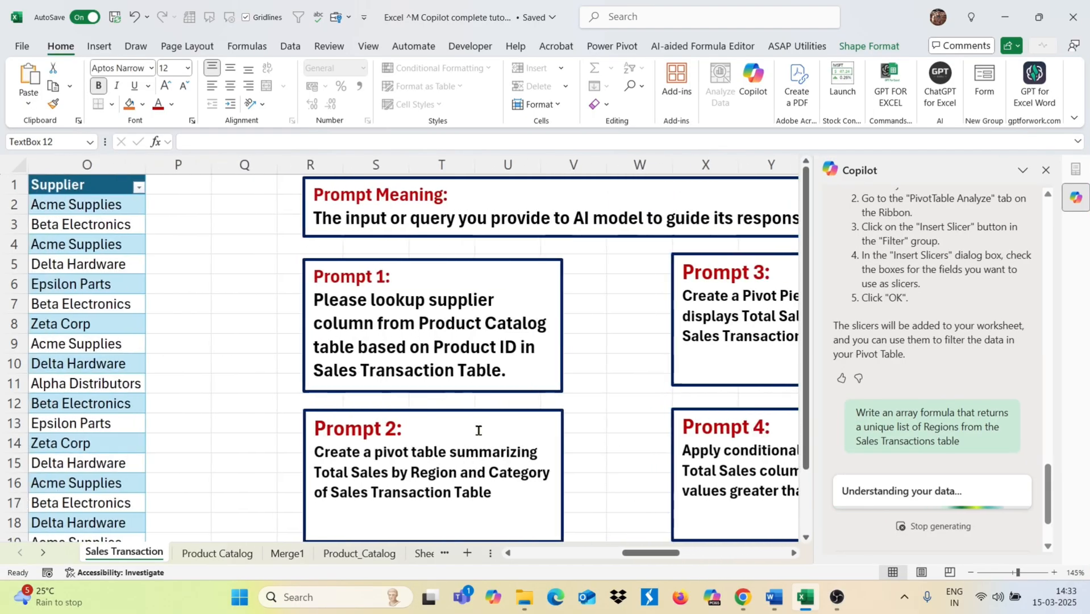
pyautogui.hscroll(-5, 478, 431)
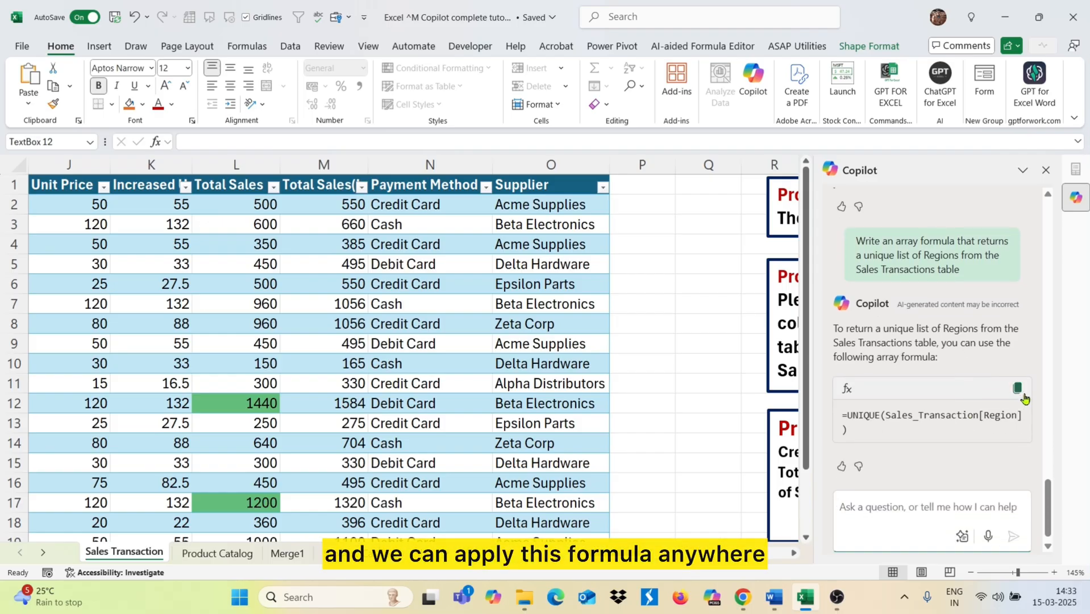
# Copy Copilot's =UNIQUE(Sales_Transaction[Region]) formula into cell Q3 and compare its list with the table's Region column.
pyautogui.click(1020, 398)
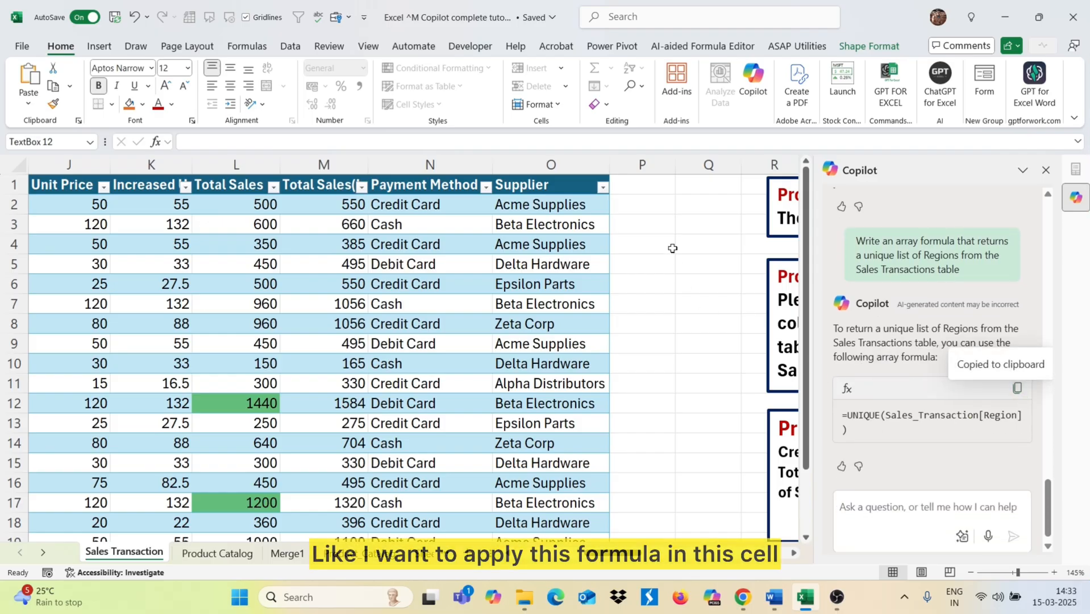
pyautogui.doubleClick(689, 223)
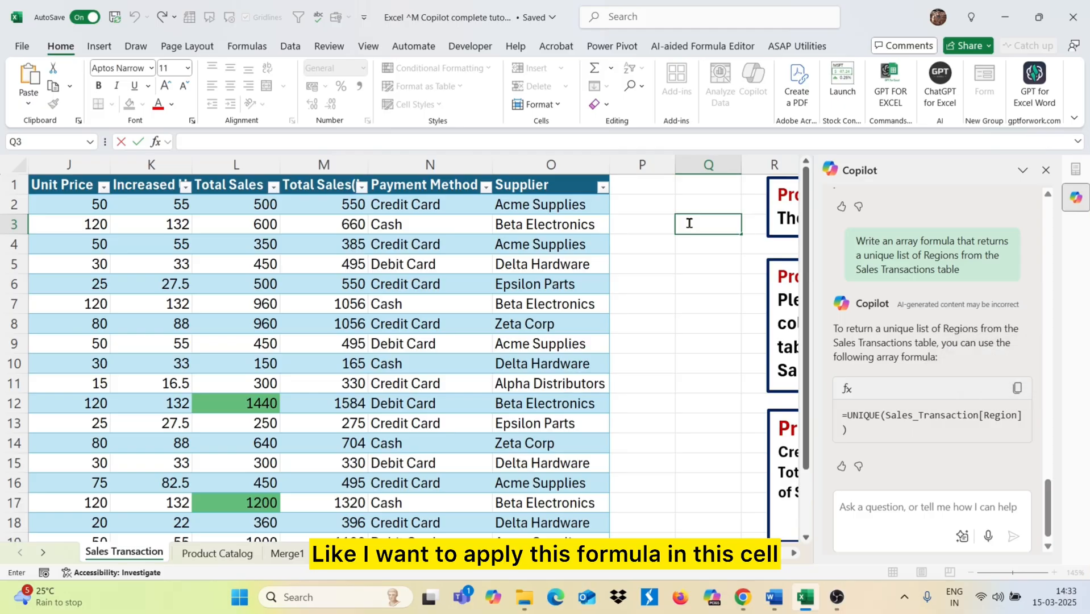
pyautogui.hotkey('ctrl', 'v')
pyautogui.press('Return')
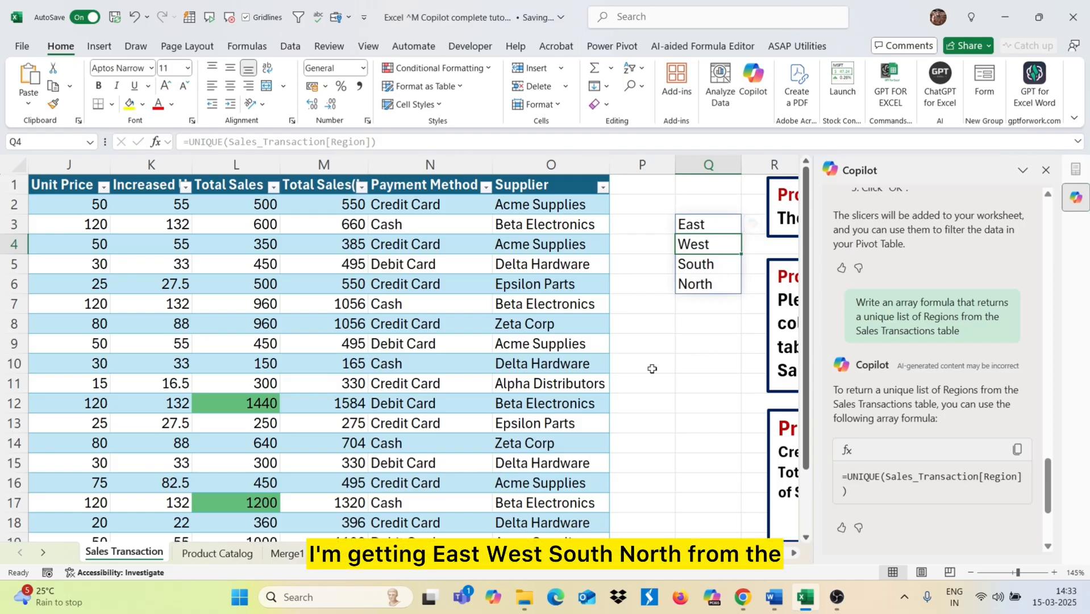
pyautogui.hscroll(-10, 652, 369)
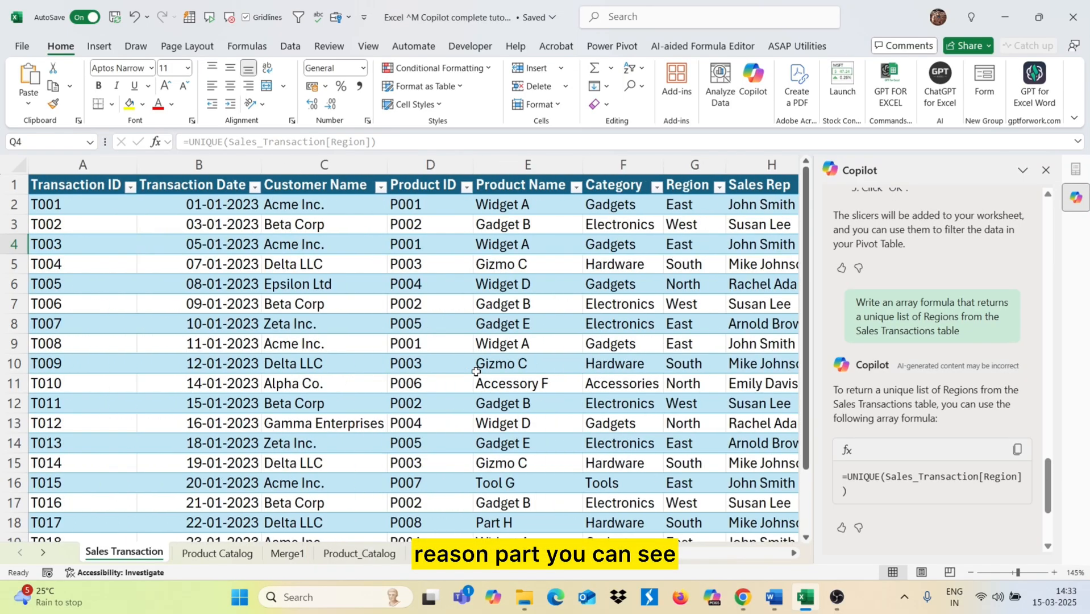
pyautogui.hscroll(3, 477, 371)
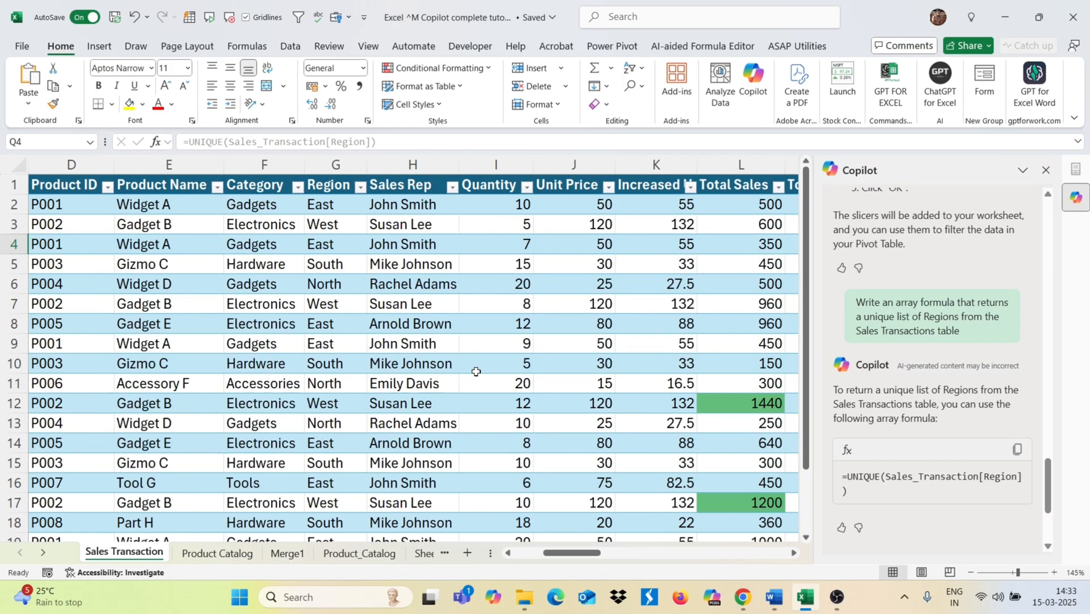
pyautogui.click(336, 165)
pyautogui.hscroll(5, 542, 255)
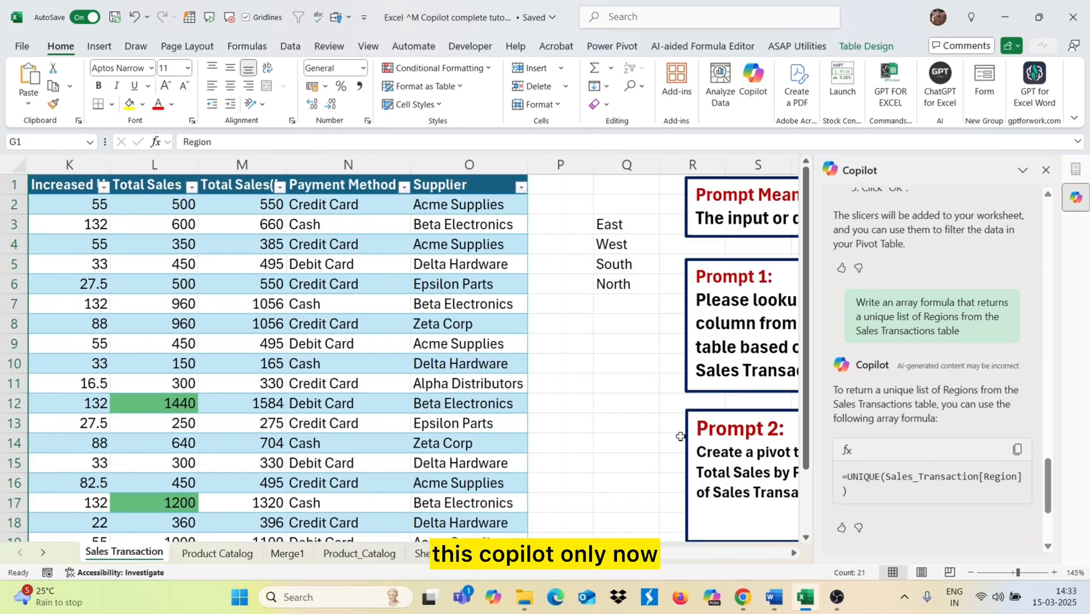
# Copy the Prompt 10 text and ask Copilot to "Show duplicates on Total Sales Column.".
pyautogui.hscroll(12, 577, 471)
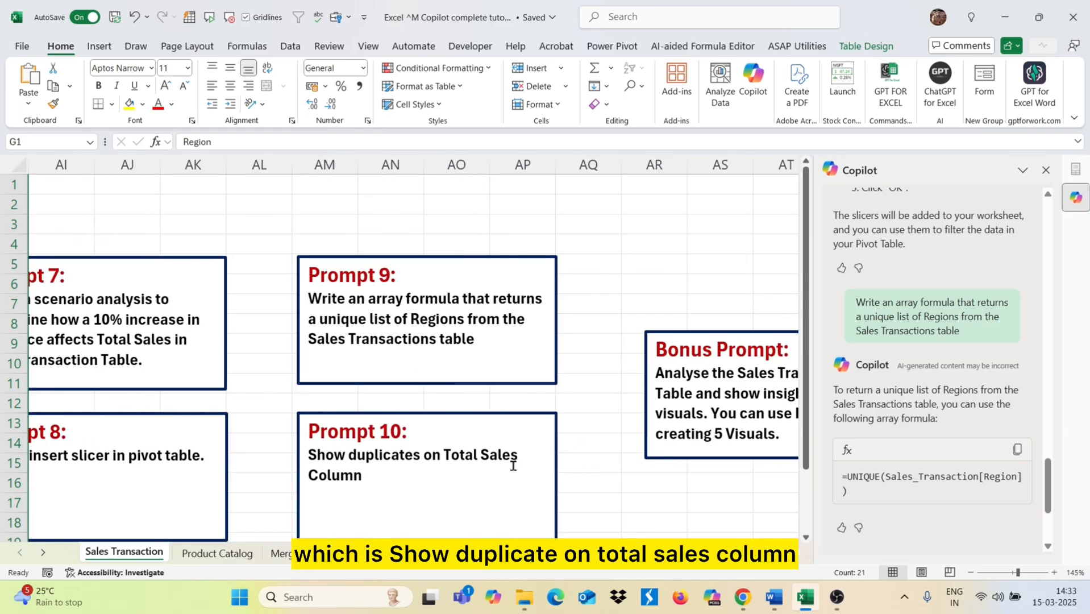
pyautogui.moveTo(368, 476); pyautogui.dragTo(311, 463)
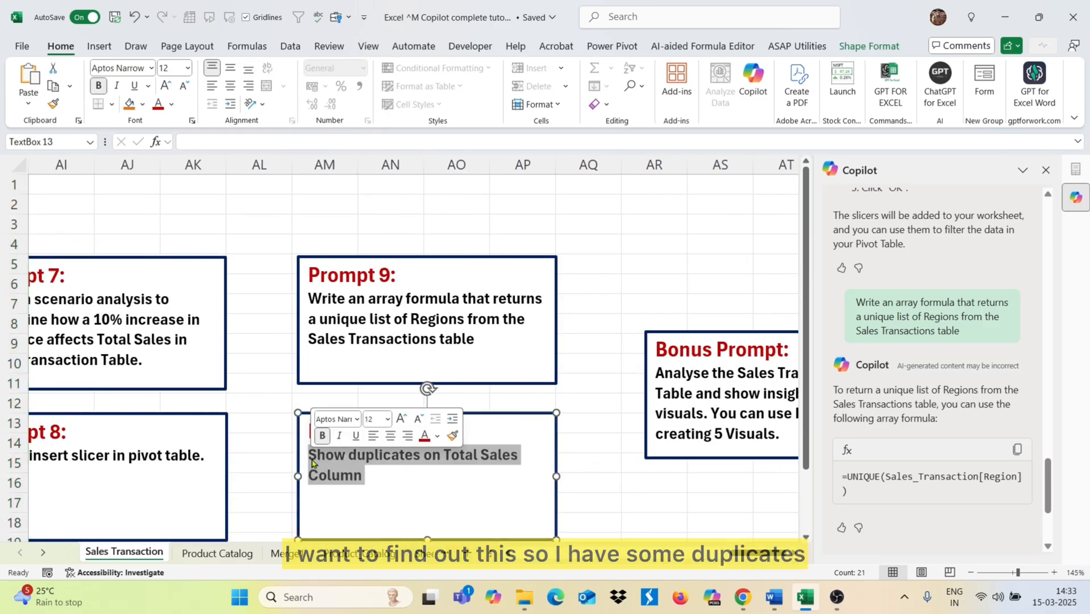
pyautogui.hscroll(-14, 629, 469)
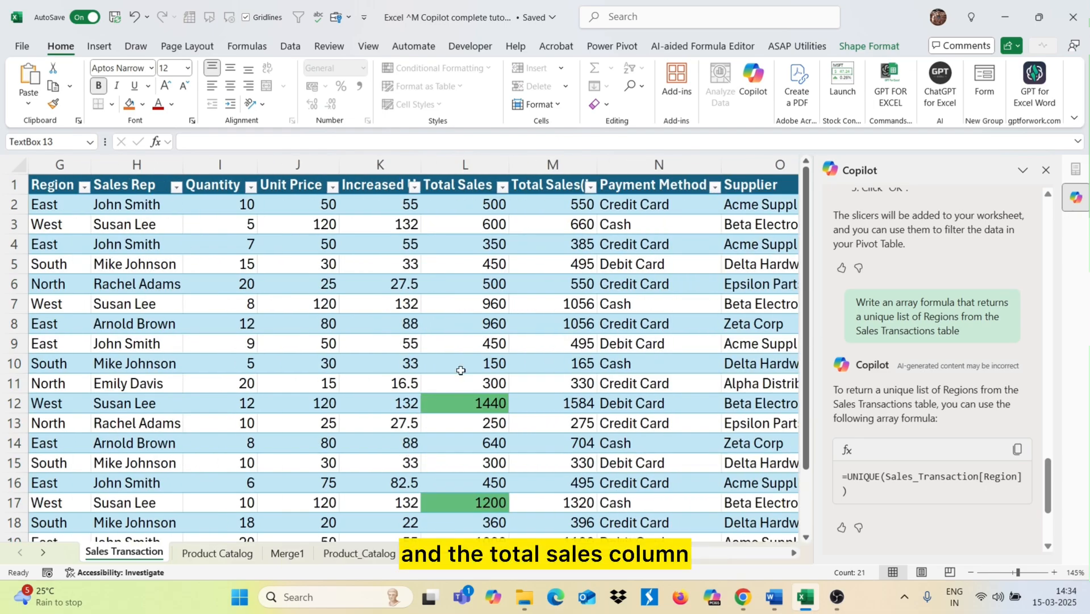
pyautogui.hscroll(2, 527, 306)
pyautogui.scroll(-5, 920, 497)
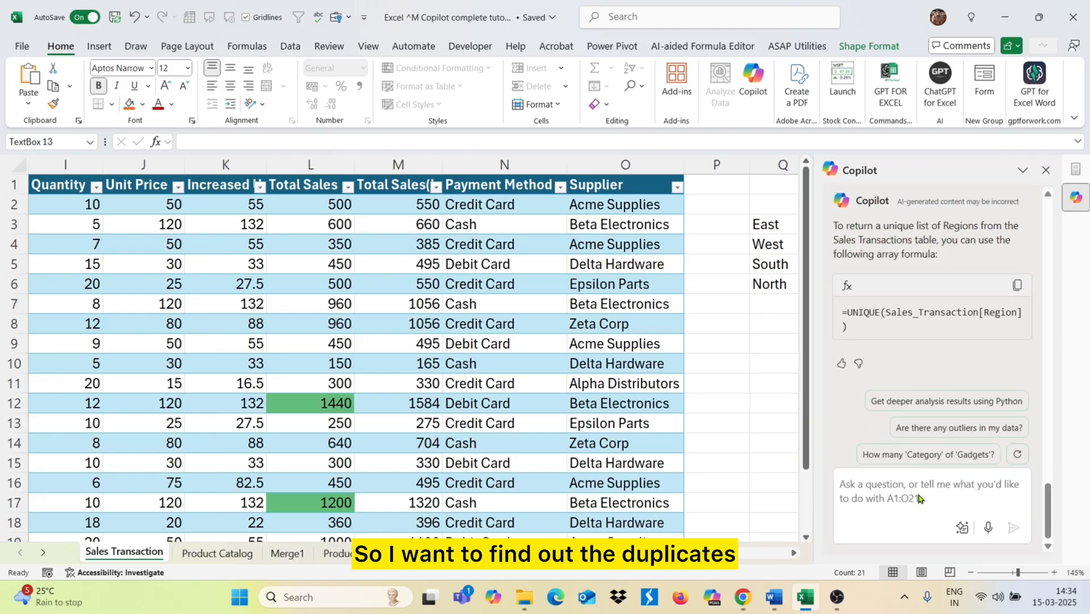
pyautogui.hotkey('ctrl', 'v')
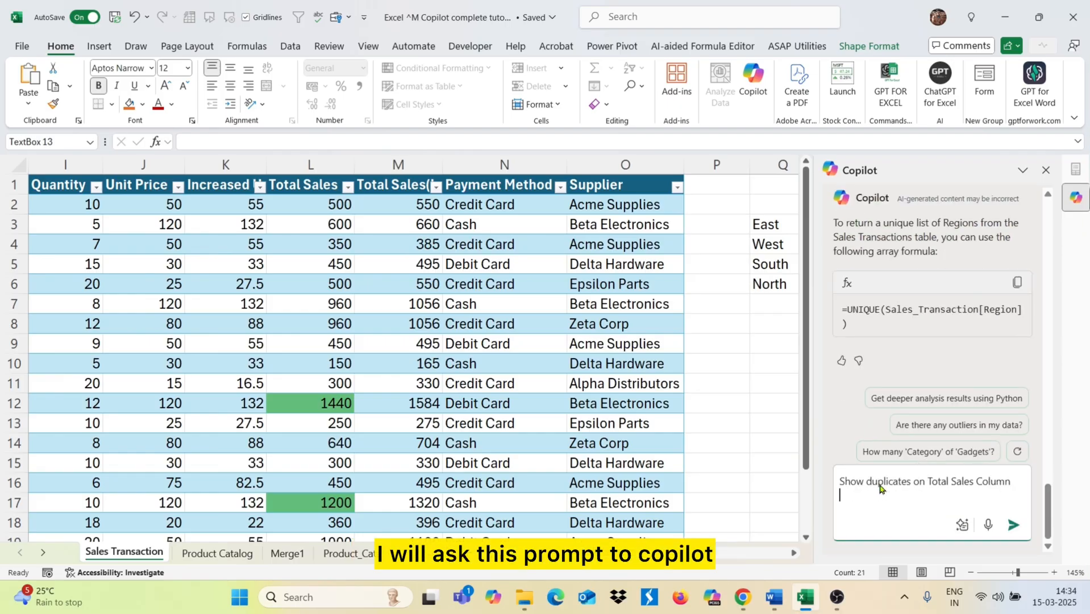
pyautogui.press('Return')
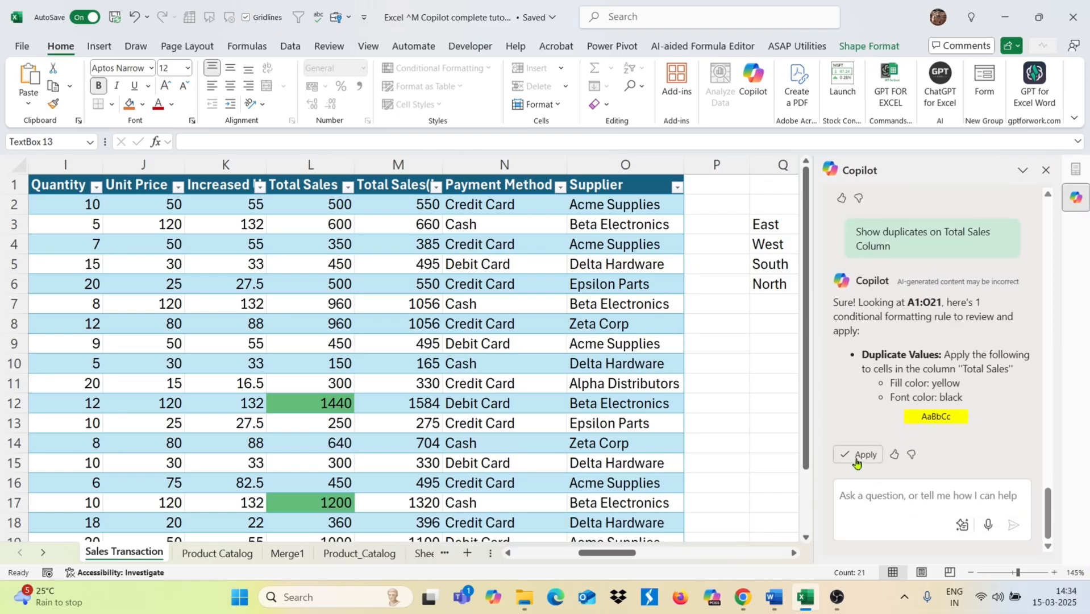
# Apply Copilot's duplicate-values formatting rule with yellow fill and black font to the Total Sales column and check the highlighted rows.
pyautogui.click(859, 455)
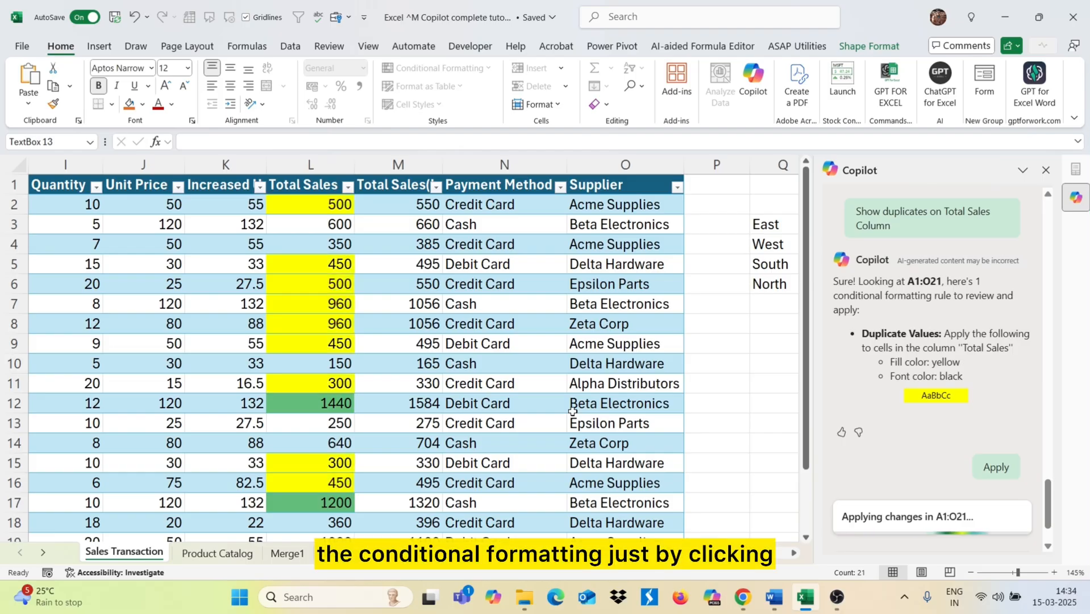
pyautogui.scroll(-3, 348, 476)
pyautogui.scroll(3, 348, 475)
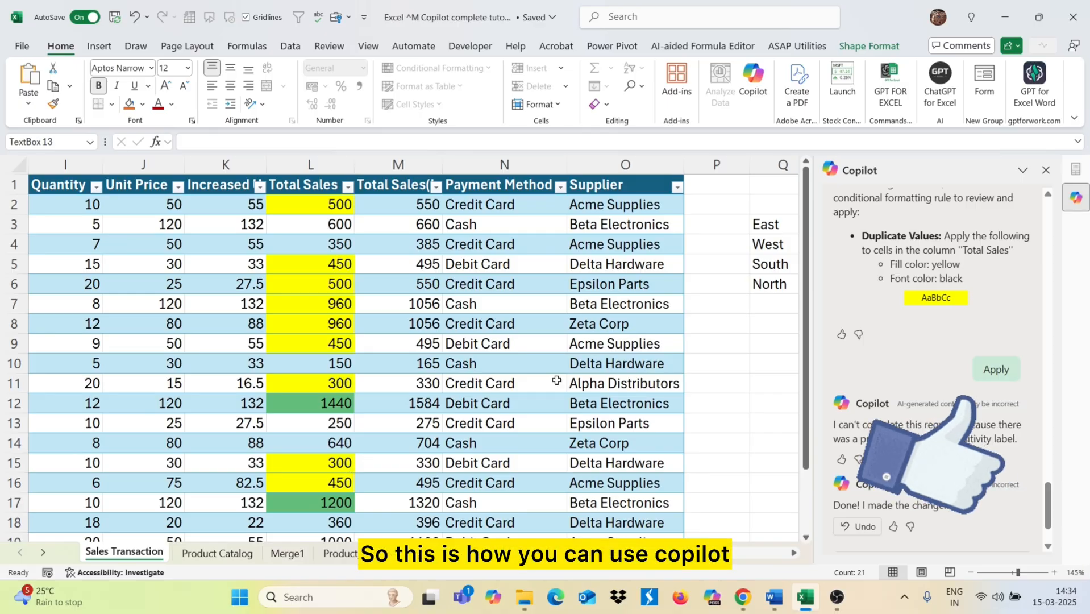
# Copy the Bonus Prompt text about analysing the Sales Transaction Table with insights and five Python visuals.
pyautogui.hscroll(3, 556, 380)
pyautogui.hscroll(15, 556, 379)
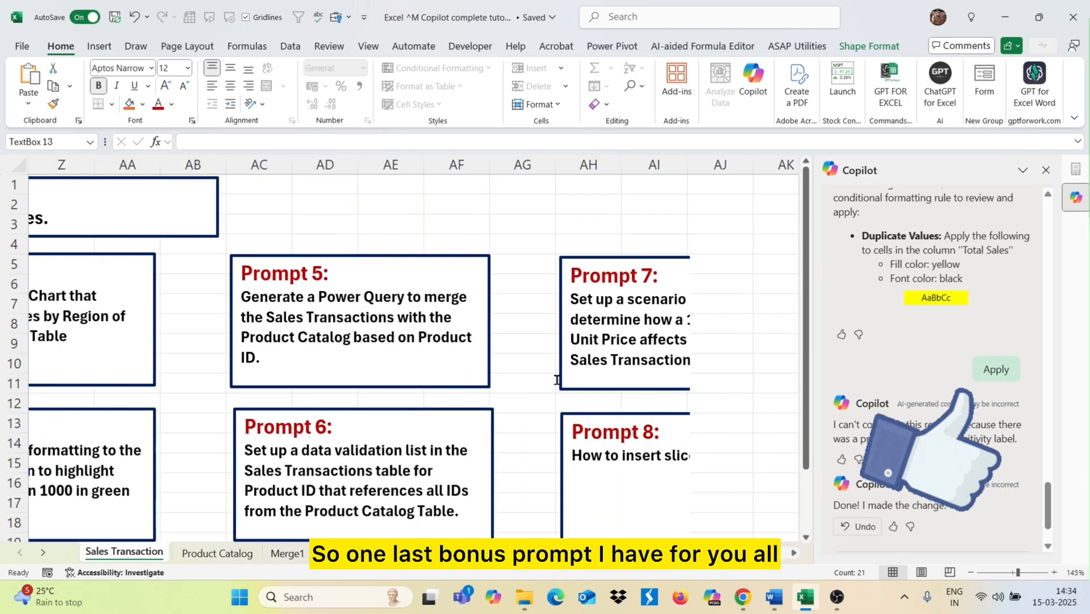
pyautogui.hscroll(4, 556, 380)
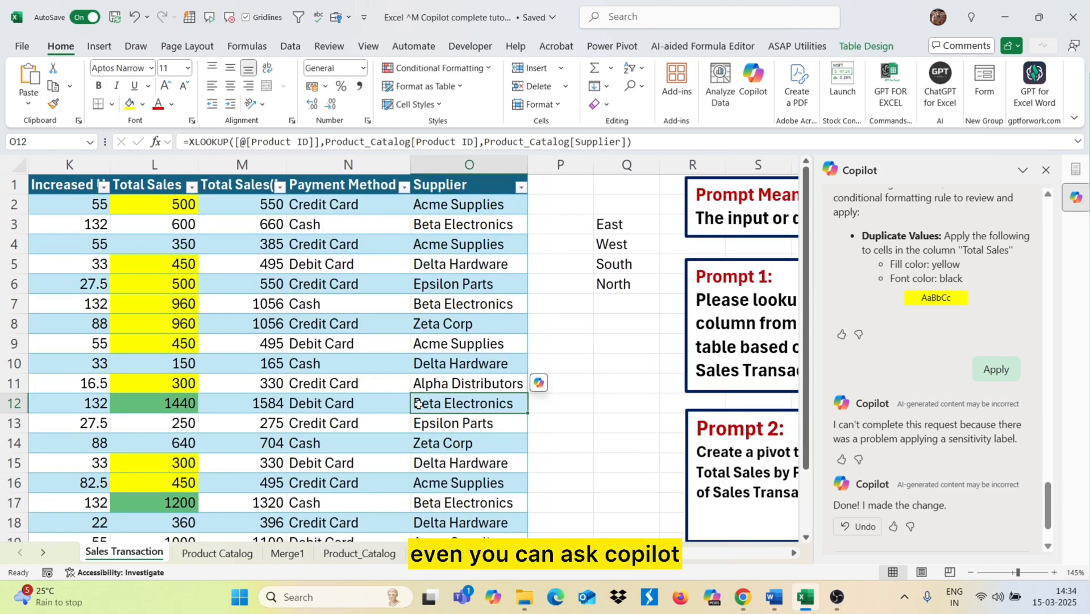
pyautogui.hscroll(20, 419, 403)
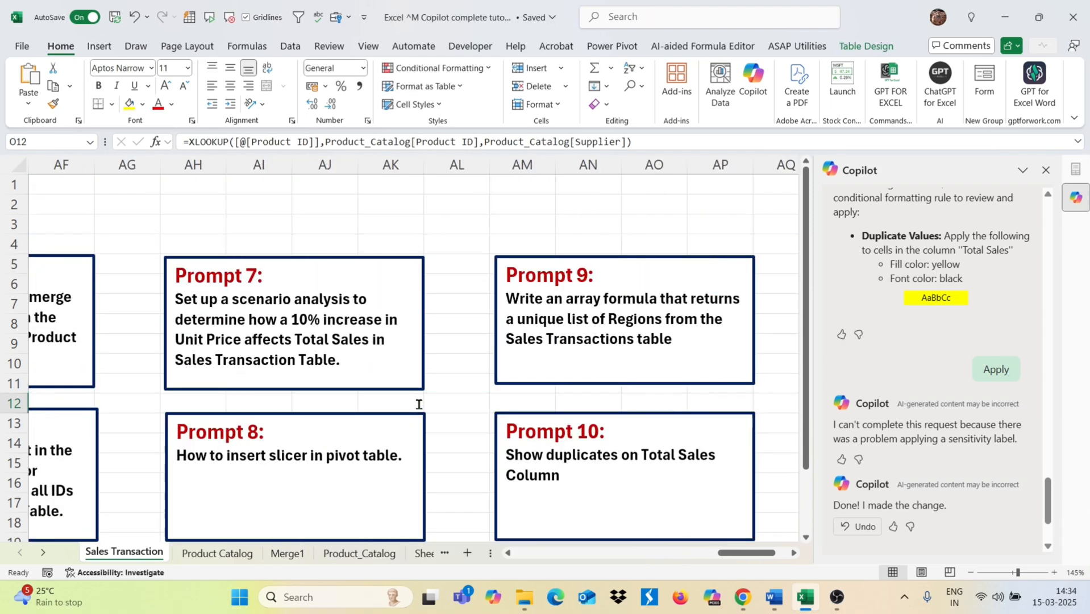
pyautogui.hscroll(5, 419, 404)
pyautogui.moveTo(396, 438); pyautogui.dragTo(260, 372)
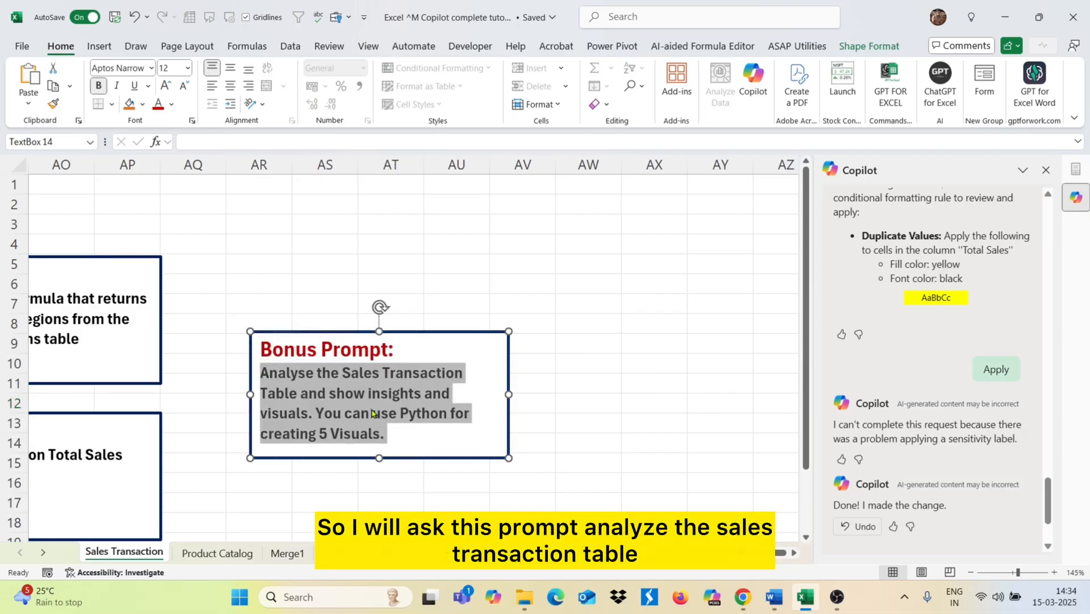
pyautogui.click(407, 433)
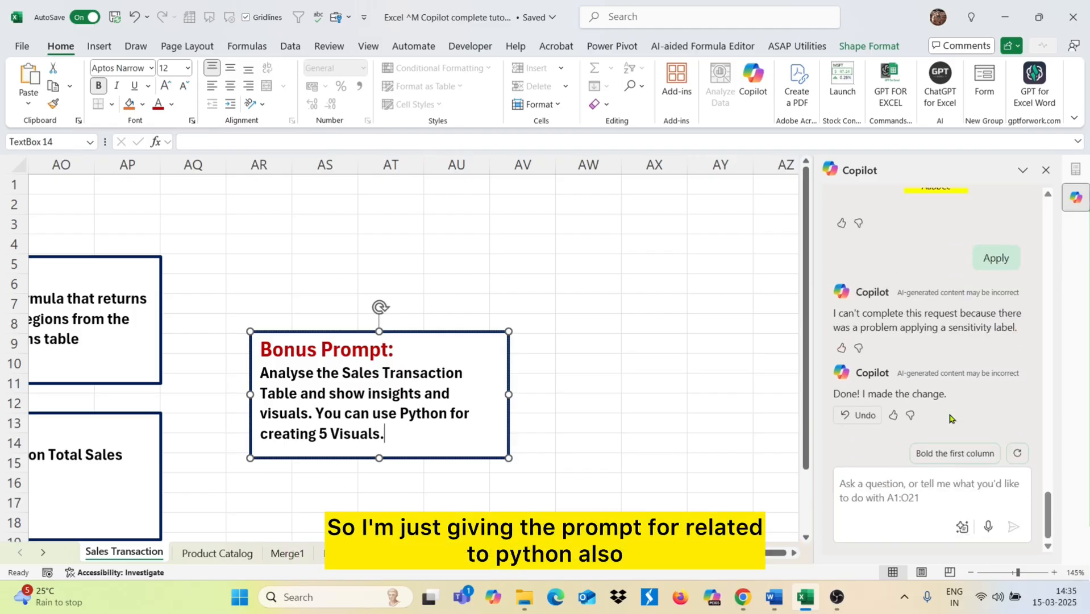
# Ask Copilot to "Analyse the Sales Transaction Table and show insights and visuals. You can use Python for creating 5 Visuals.".
pyautogui.click(892, 485)
pyautogui.hotkey('ctrl', 'v')
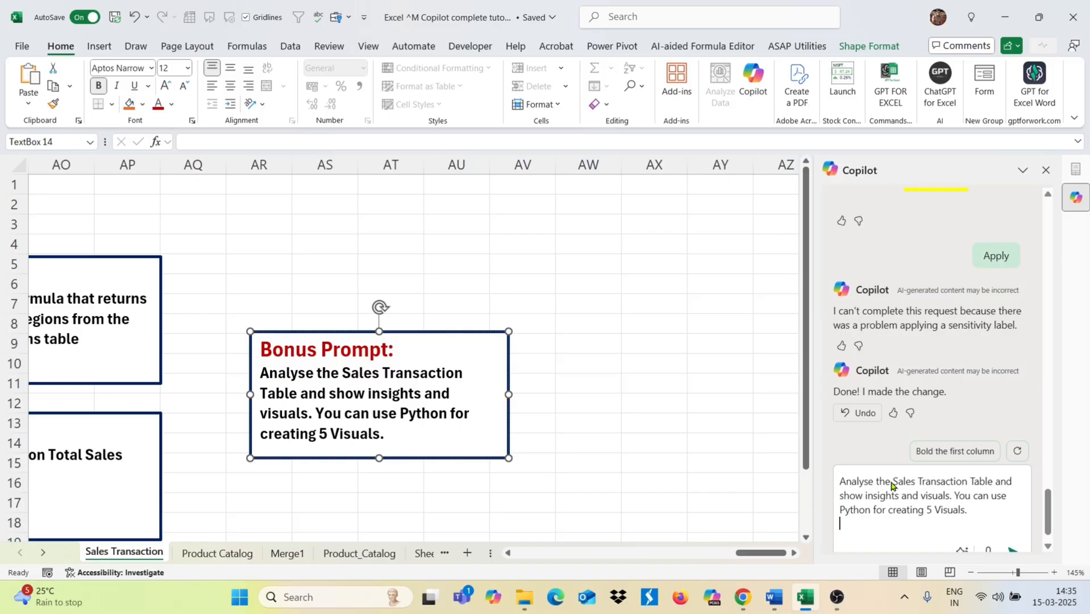
pyautogui.press('Return')
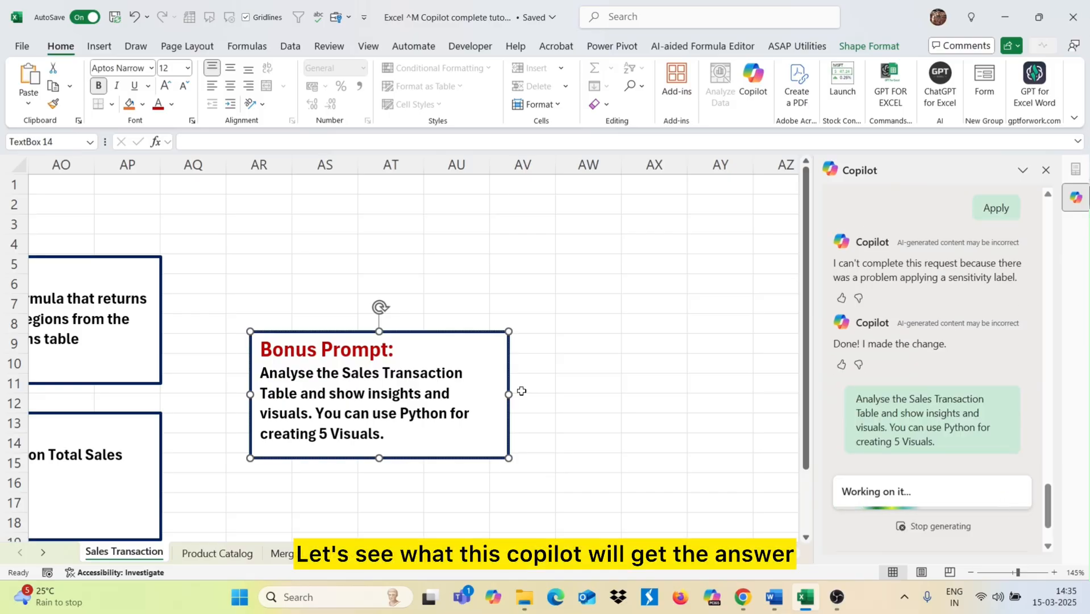
# Start Copilot's advanced Python analysis of the sales table and look back through the generated charts on the new analysis sheet.
pyautogui.hscroll(-2, 518, 389)
pyautogui.hscroll(-8, 522, 391)
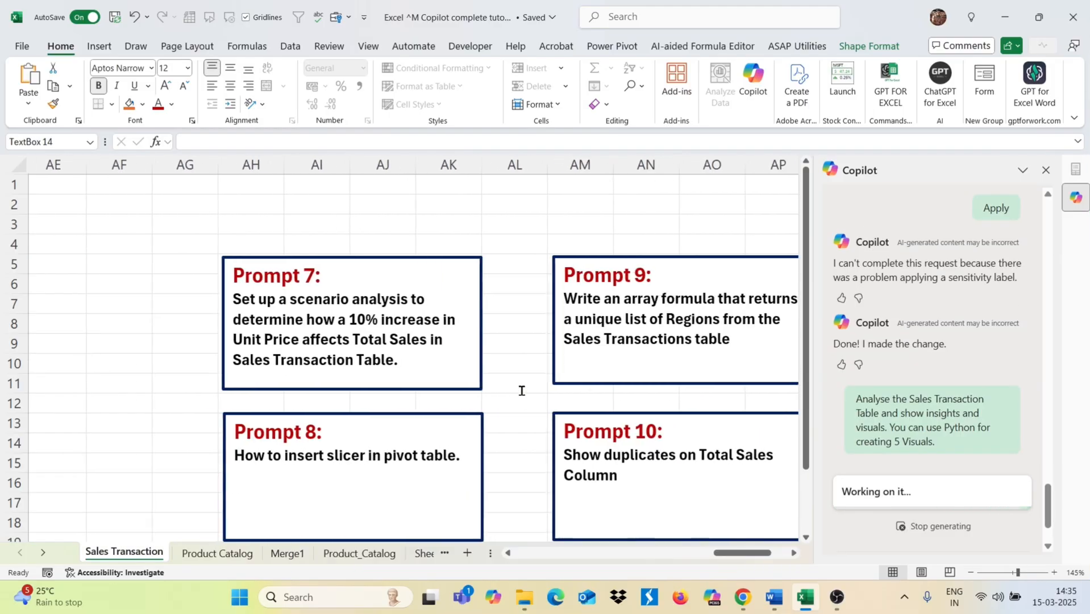
pyautogui.hscroll(-8, 522, 392)
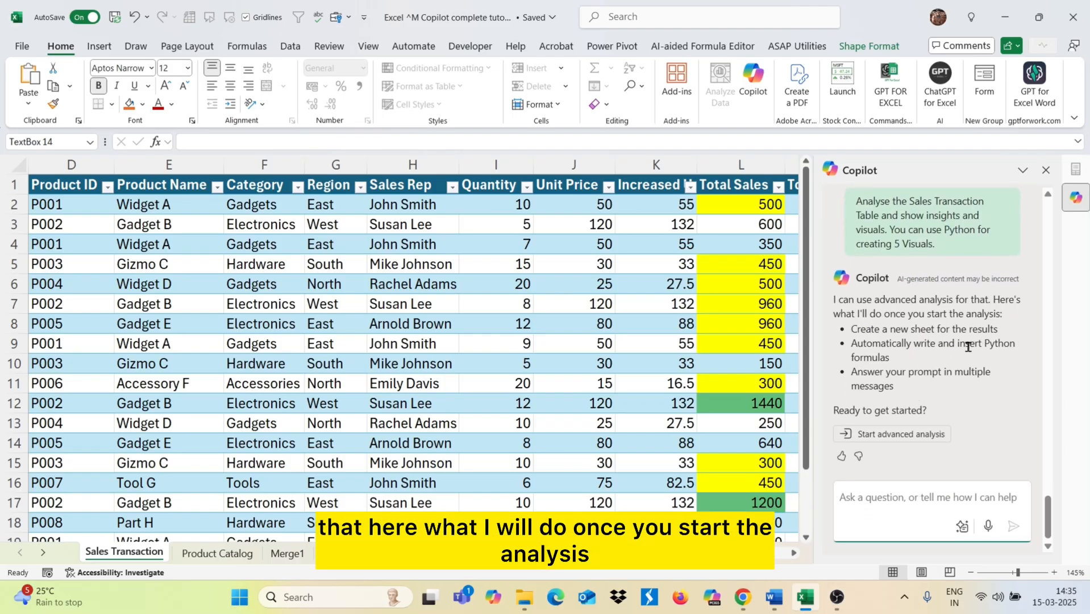
pyautogui.click(883, 438)
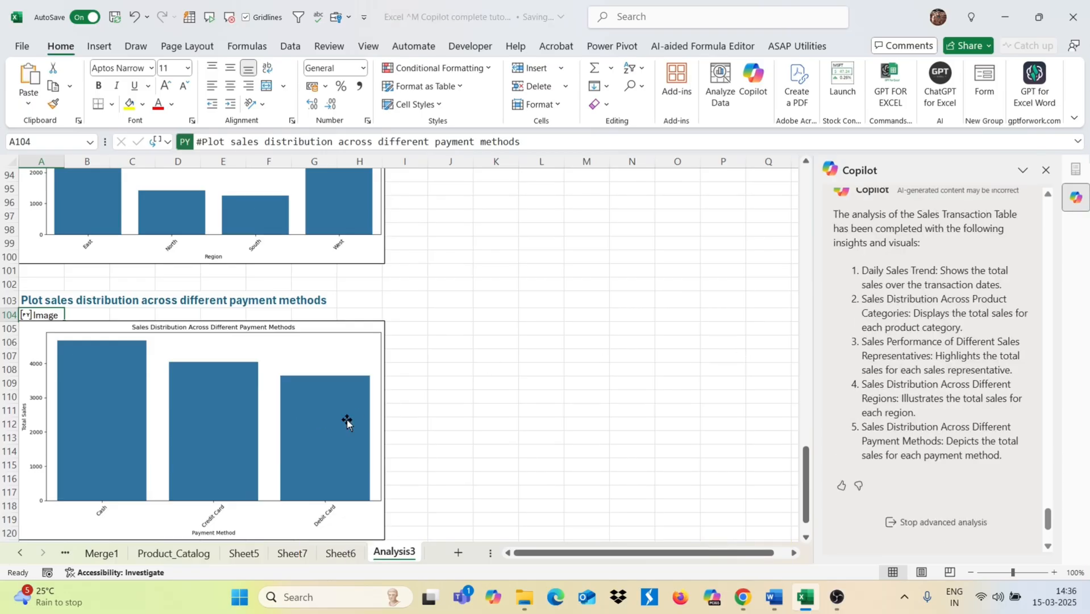
pyautogui.scroll(20, 528, 374)
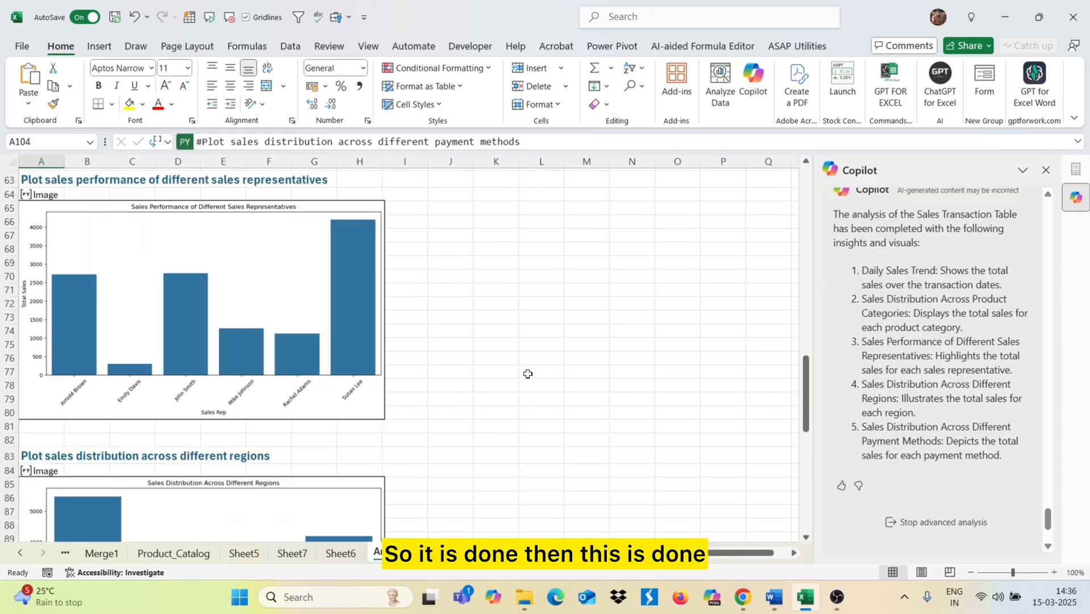